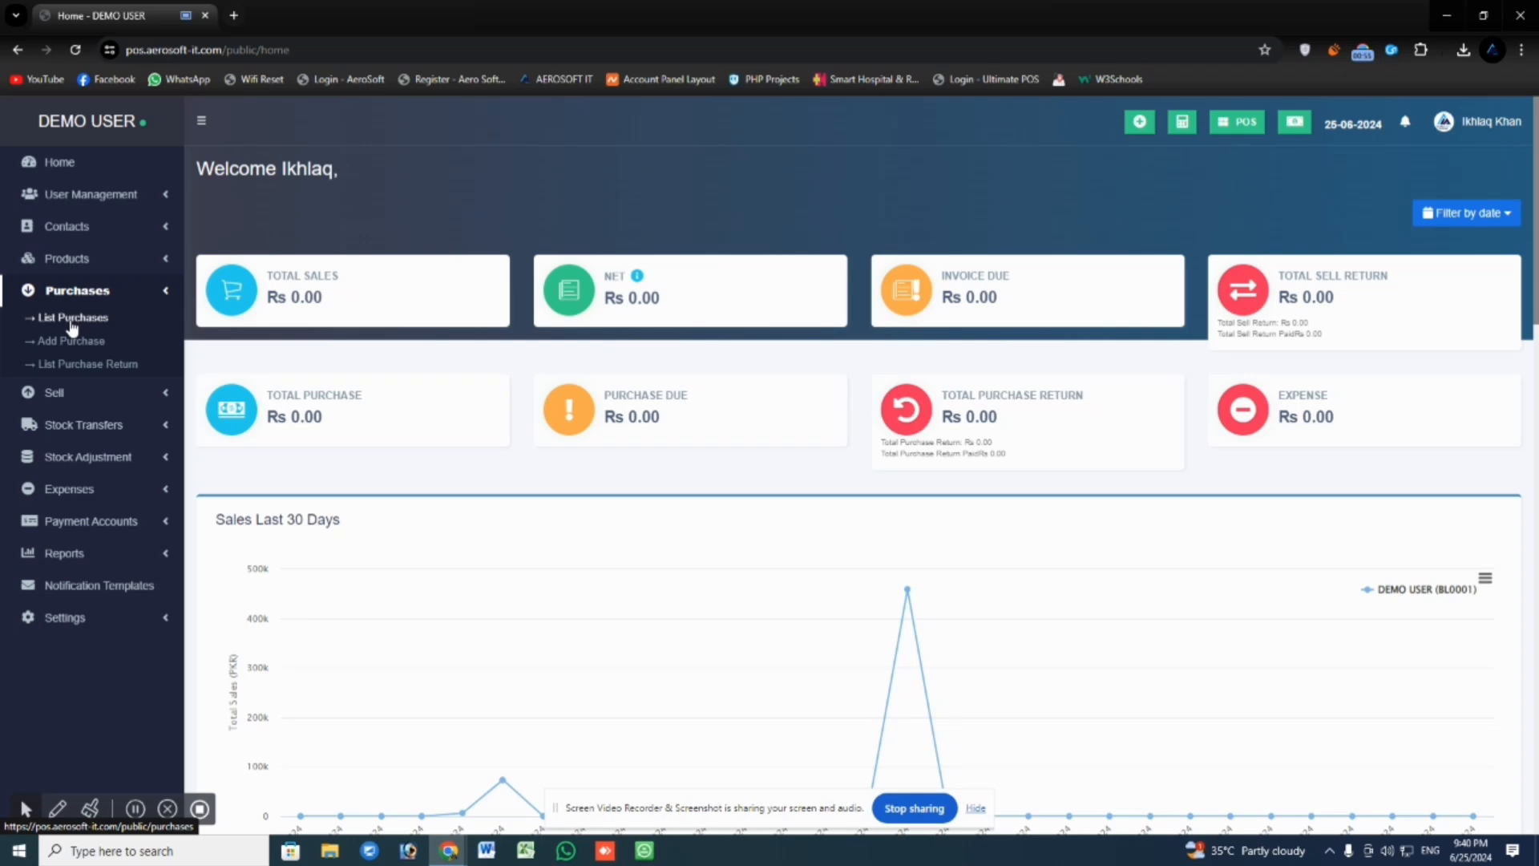
Search the purchases list for the newest purchase by its reference number and examine the actions available for it
click(72, 320)
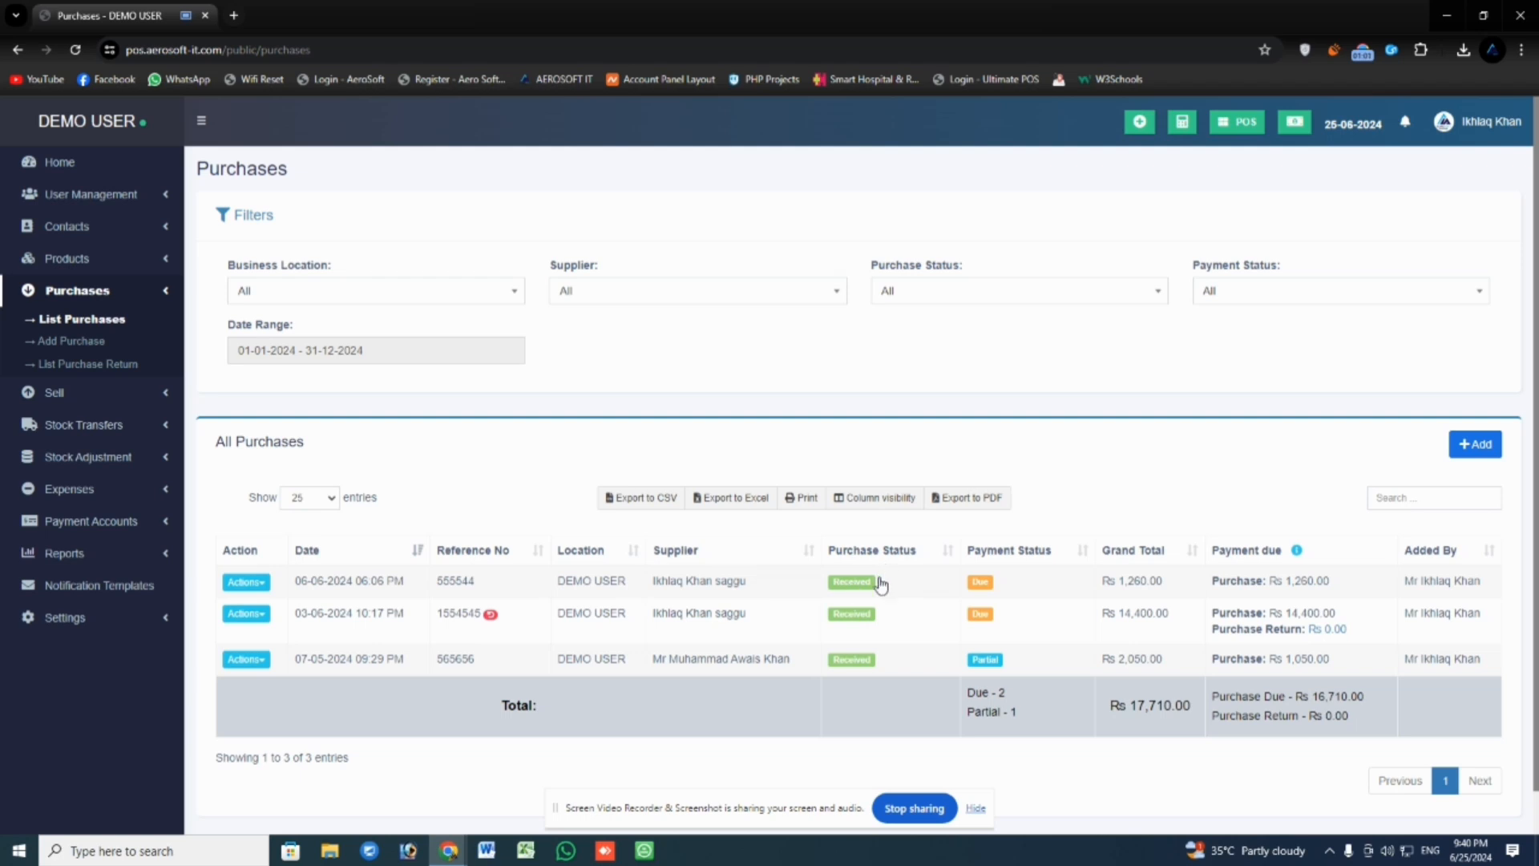
scroll(866, 619, down, 1)
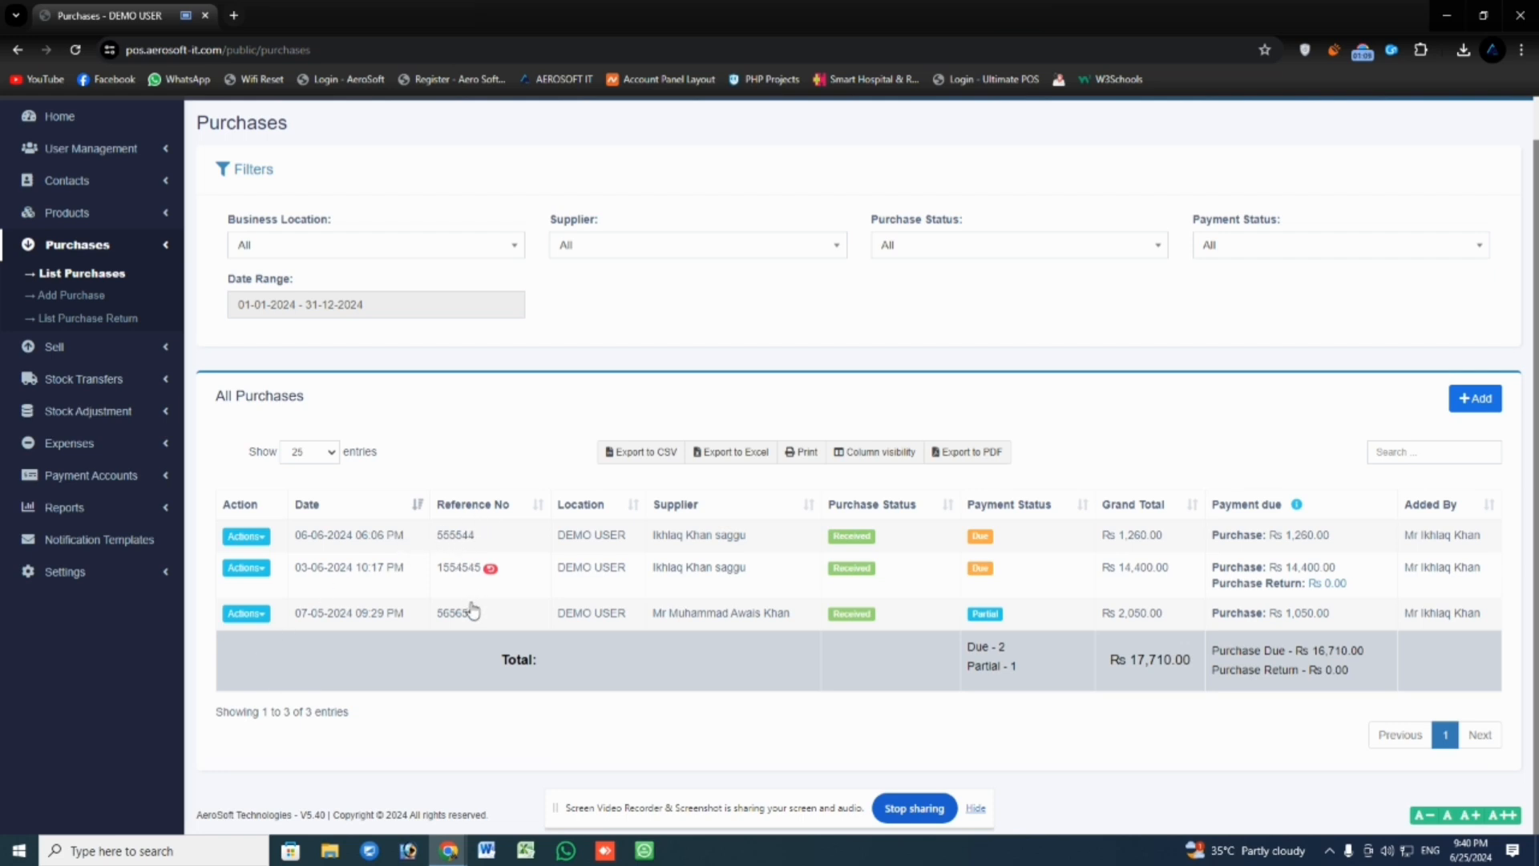
click(1410, 452)
text(555544)
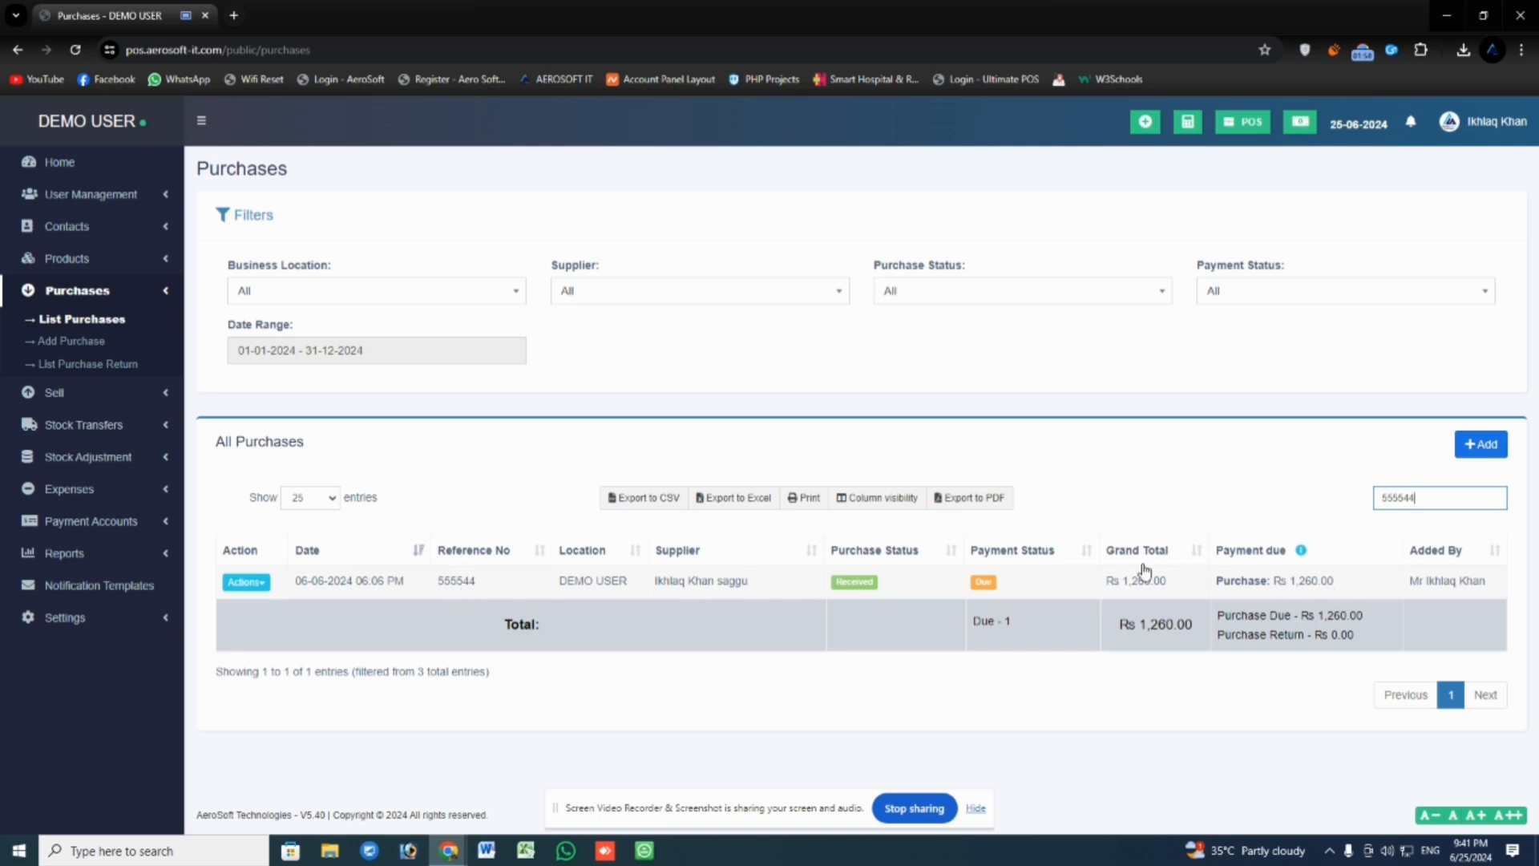
click(254, 583)
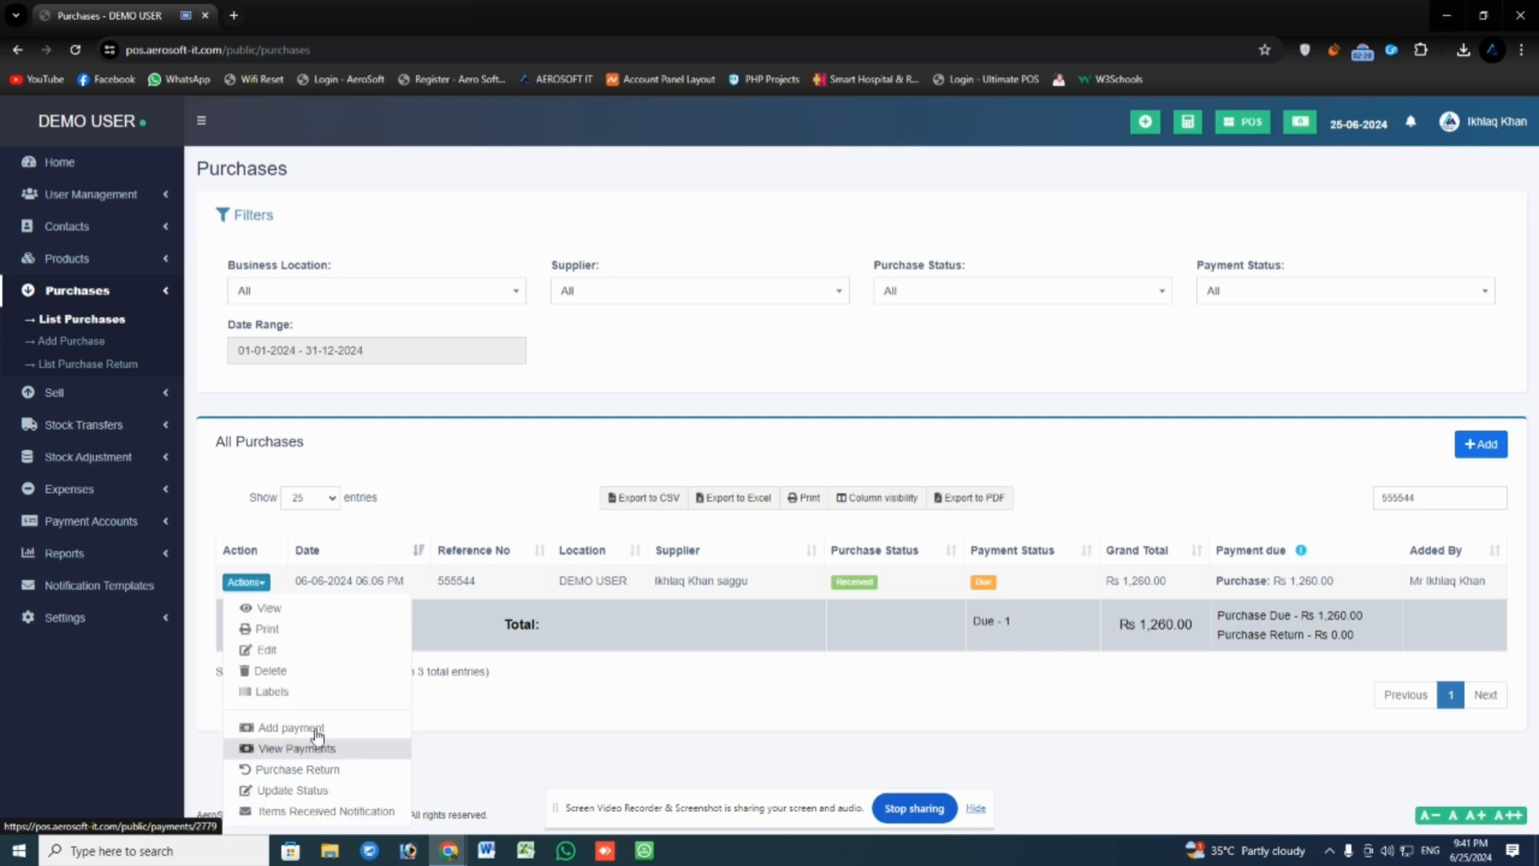
click(254, 585)
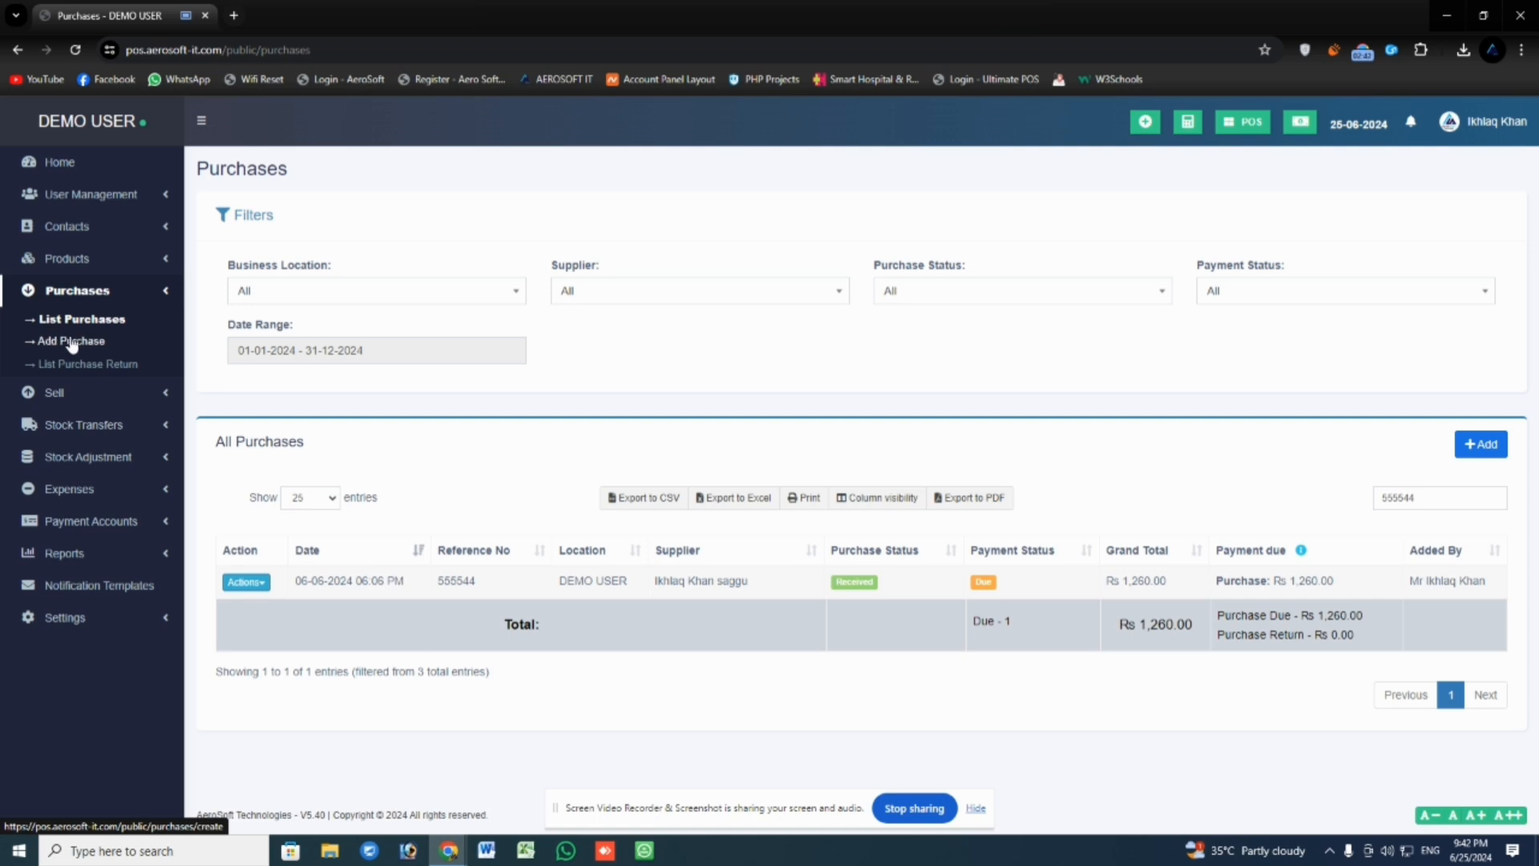
Start a new purchase and select the supplier by searching for part of the supplier's name
click(1487, 447)
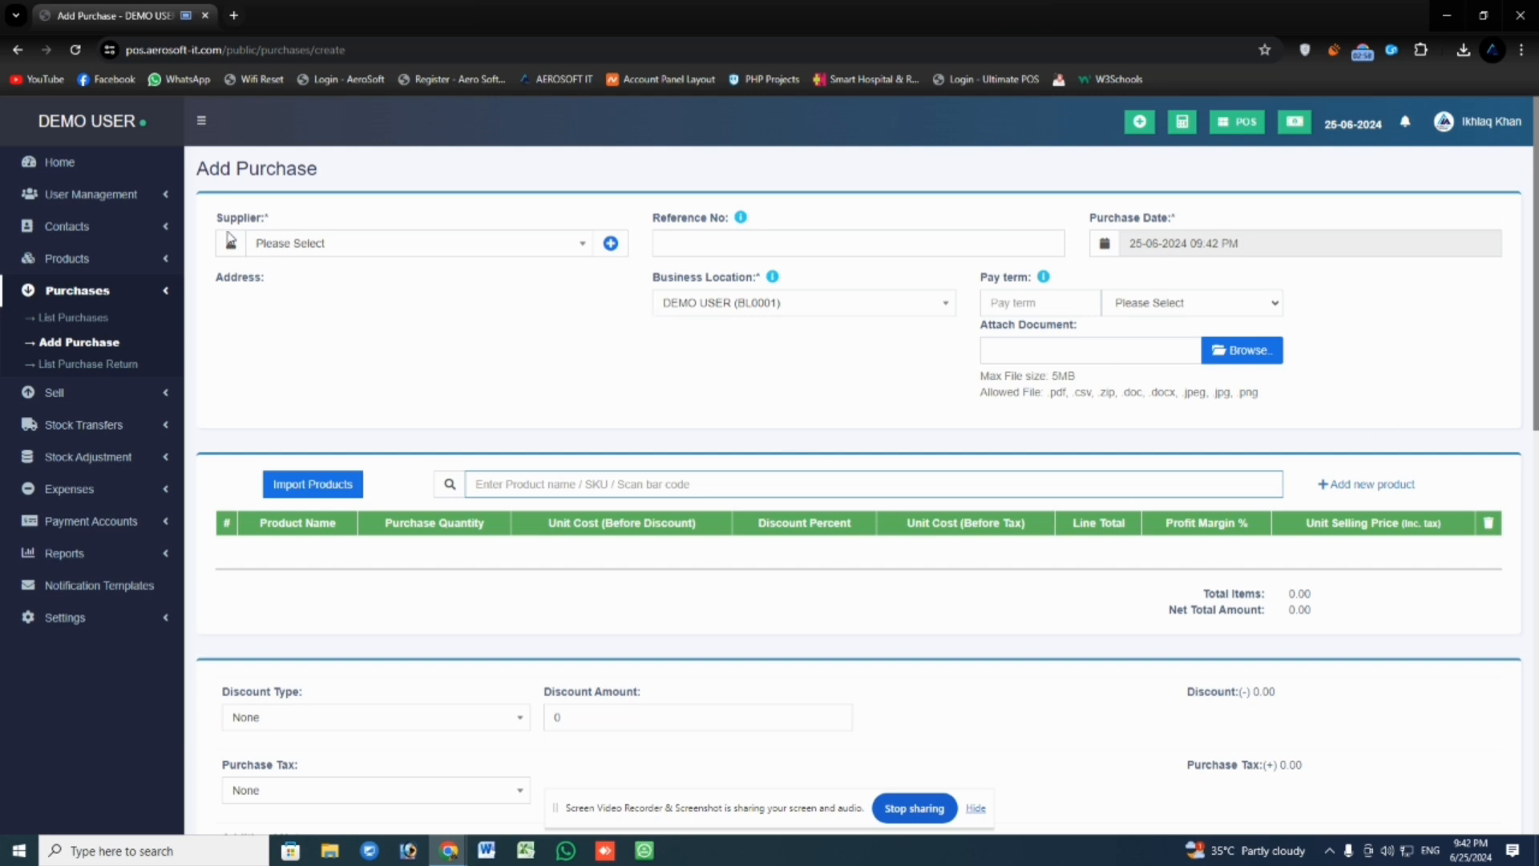
click(464, 250)
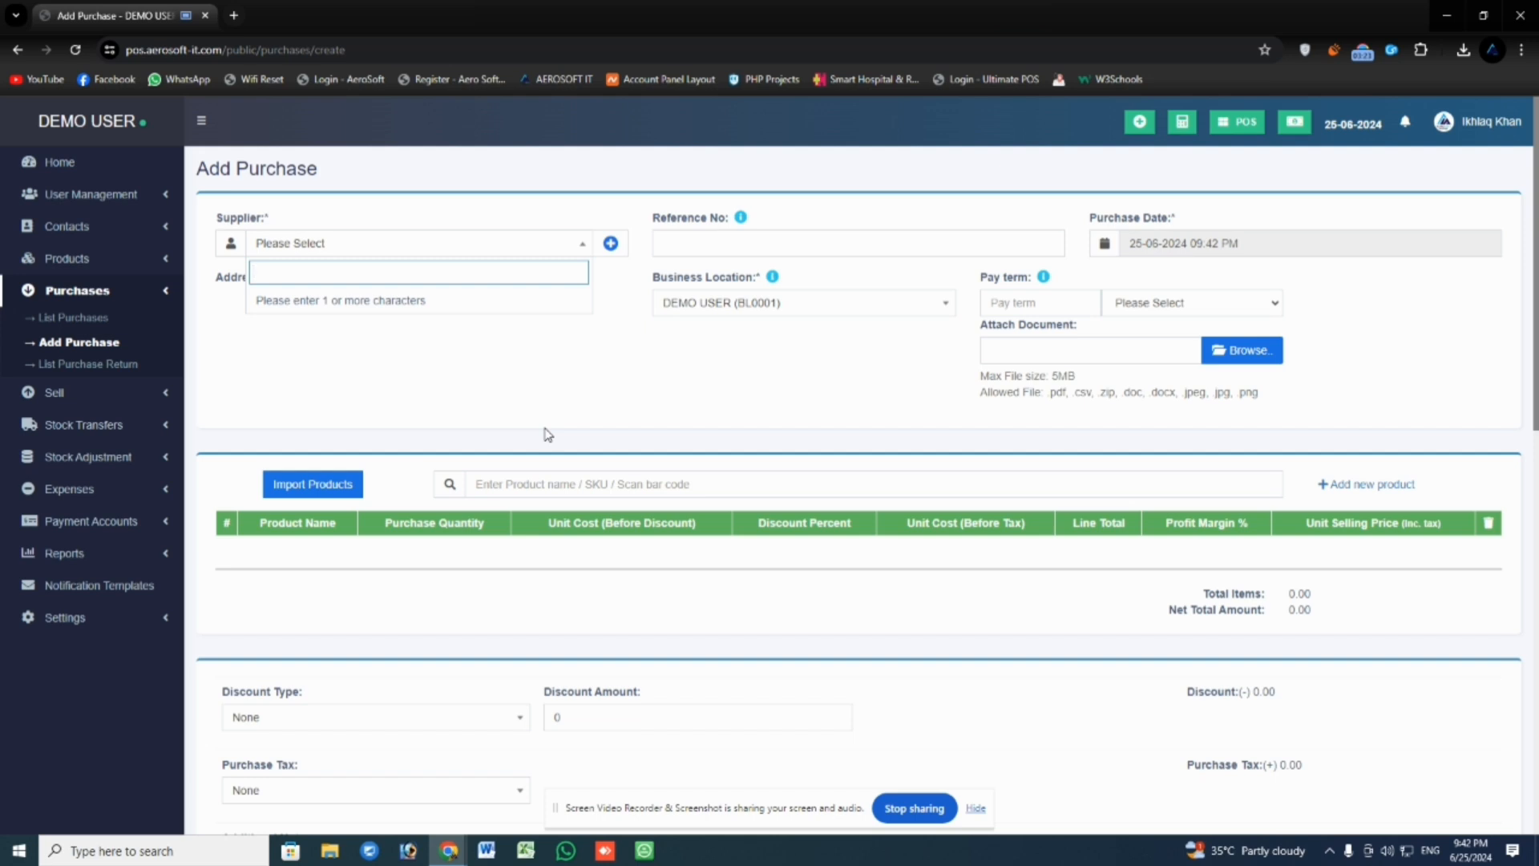
text(awa)
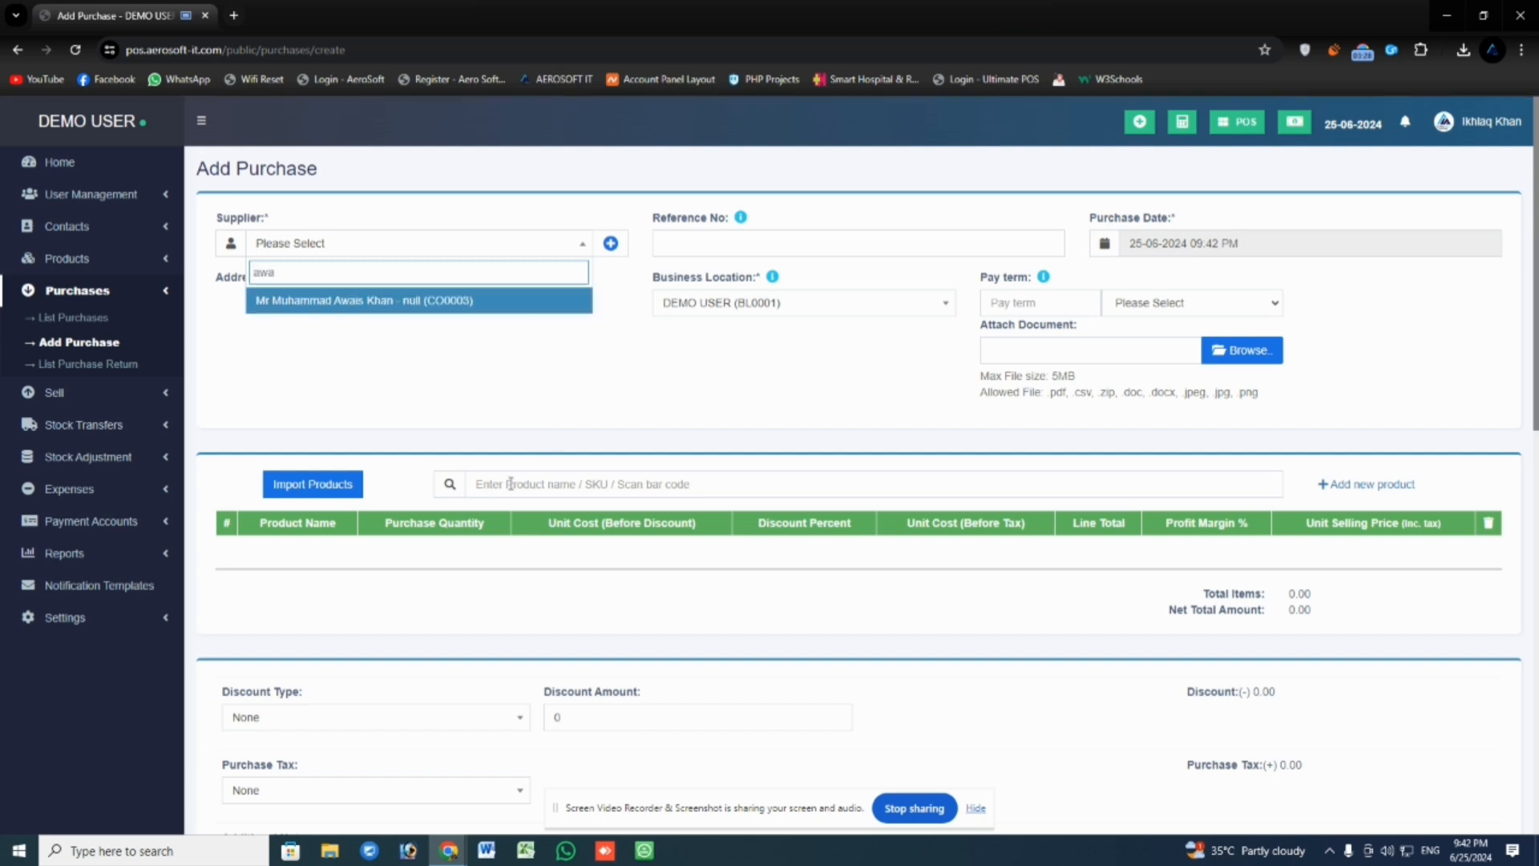
click(373, 309)
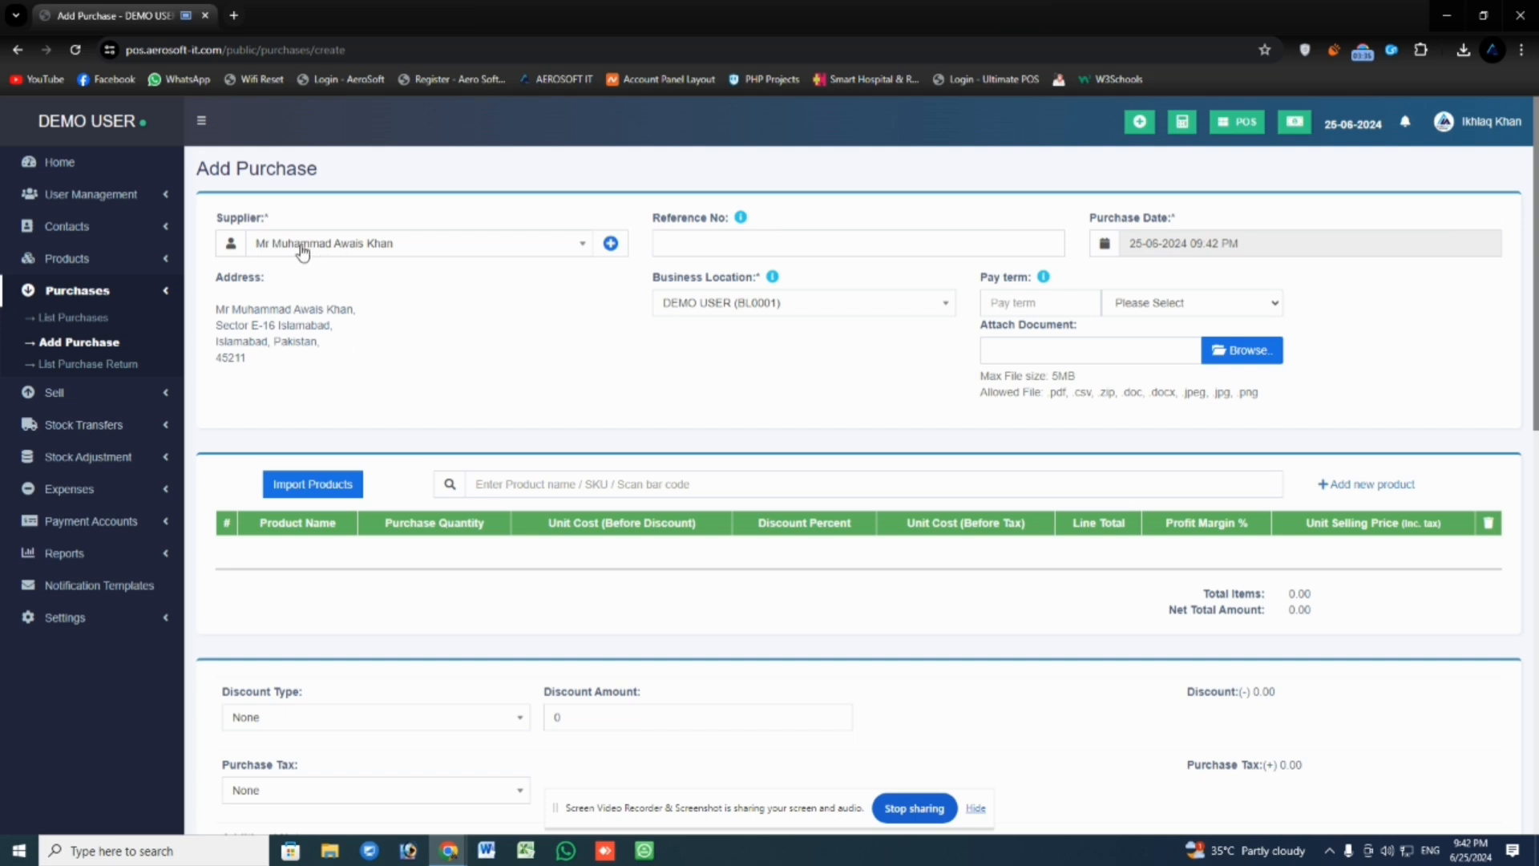
Enter the purchase's reference number and check the purchase date and business location options
click(684, 245)
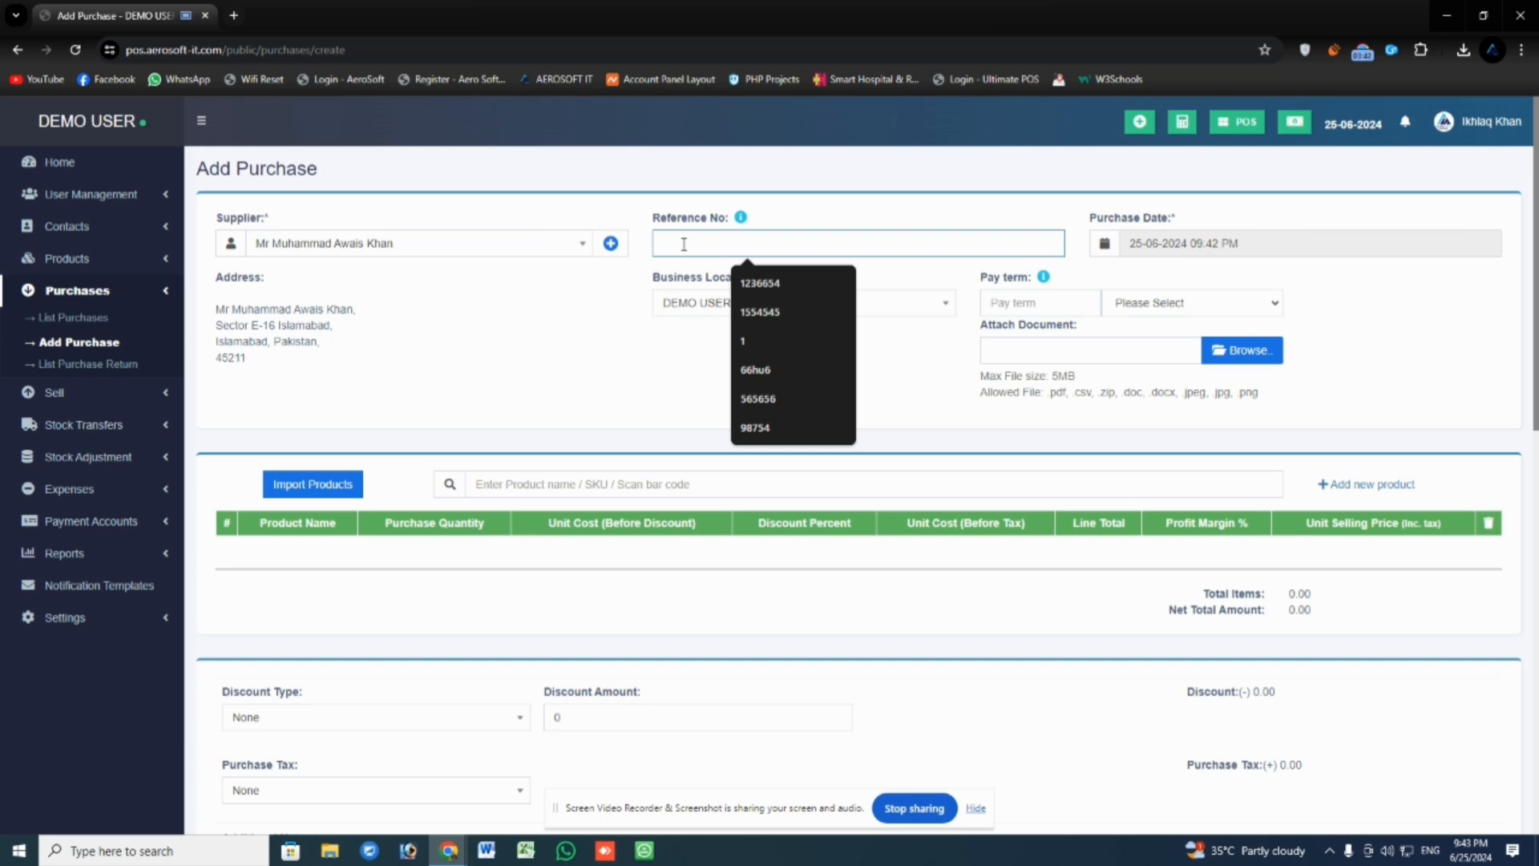
text(56)
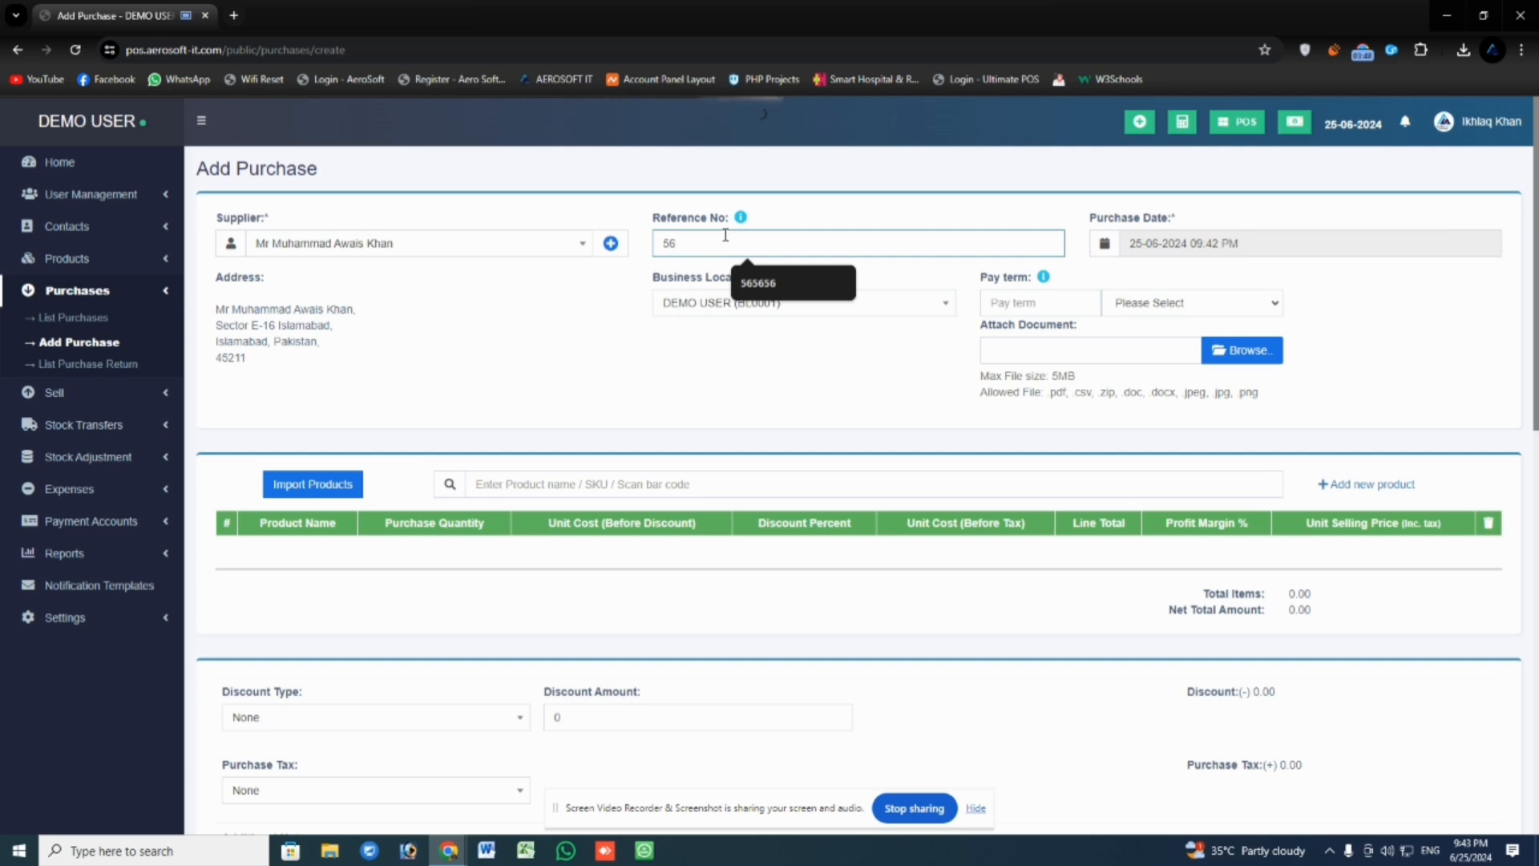
click(1148, 244)
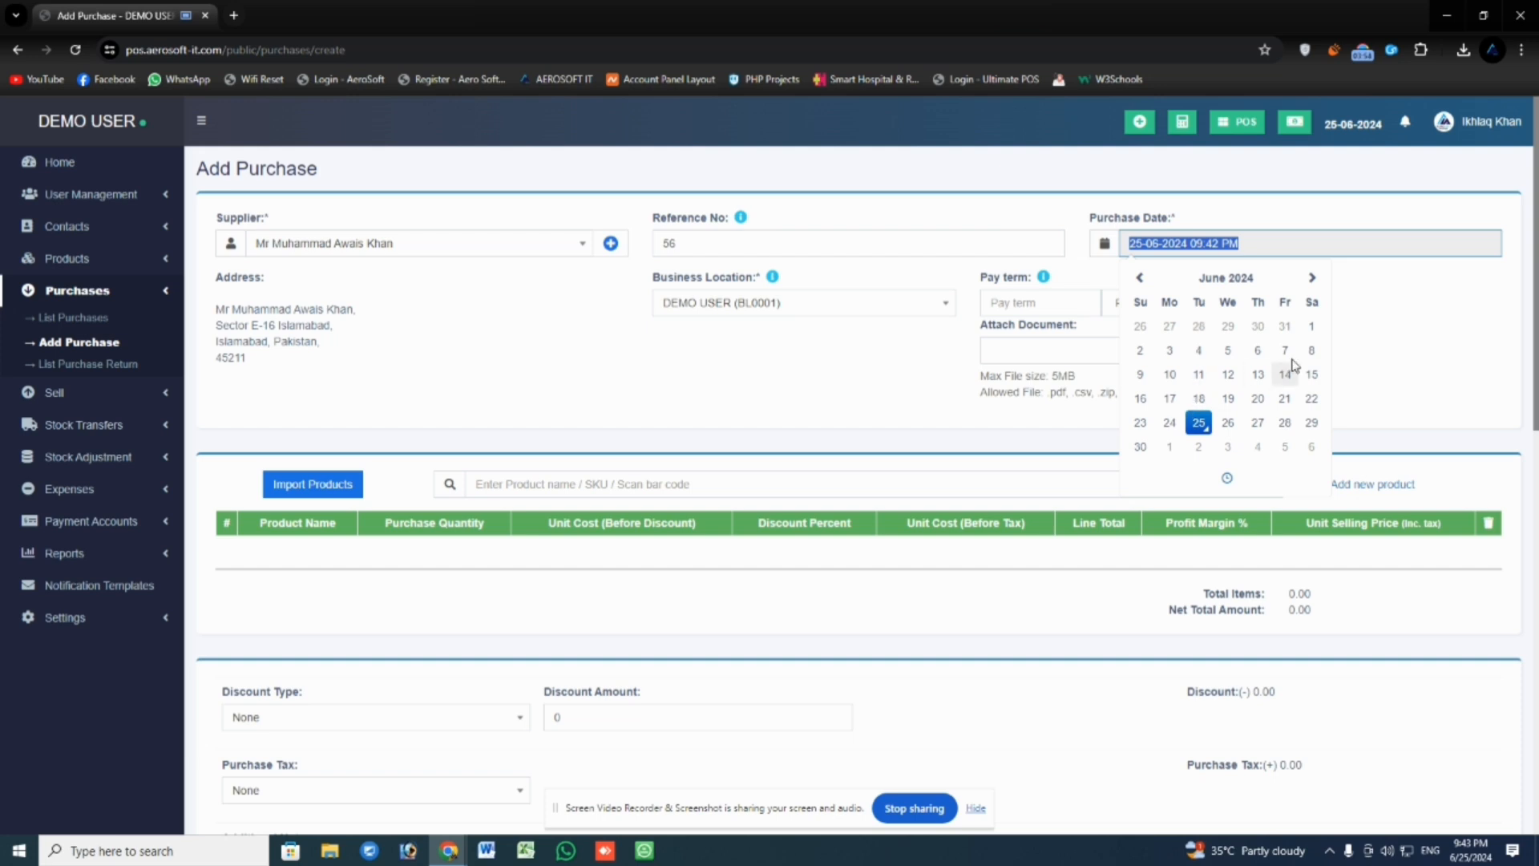
click(1403, 327)
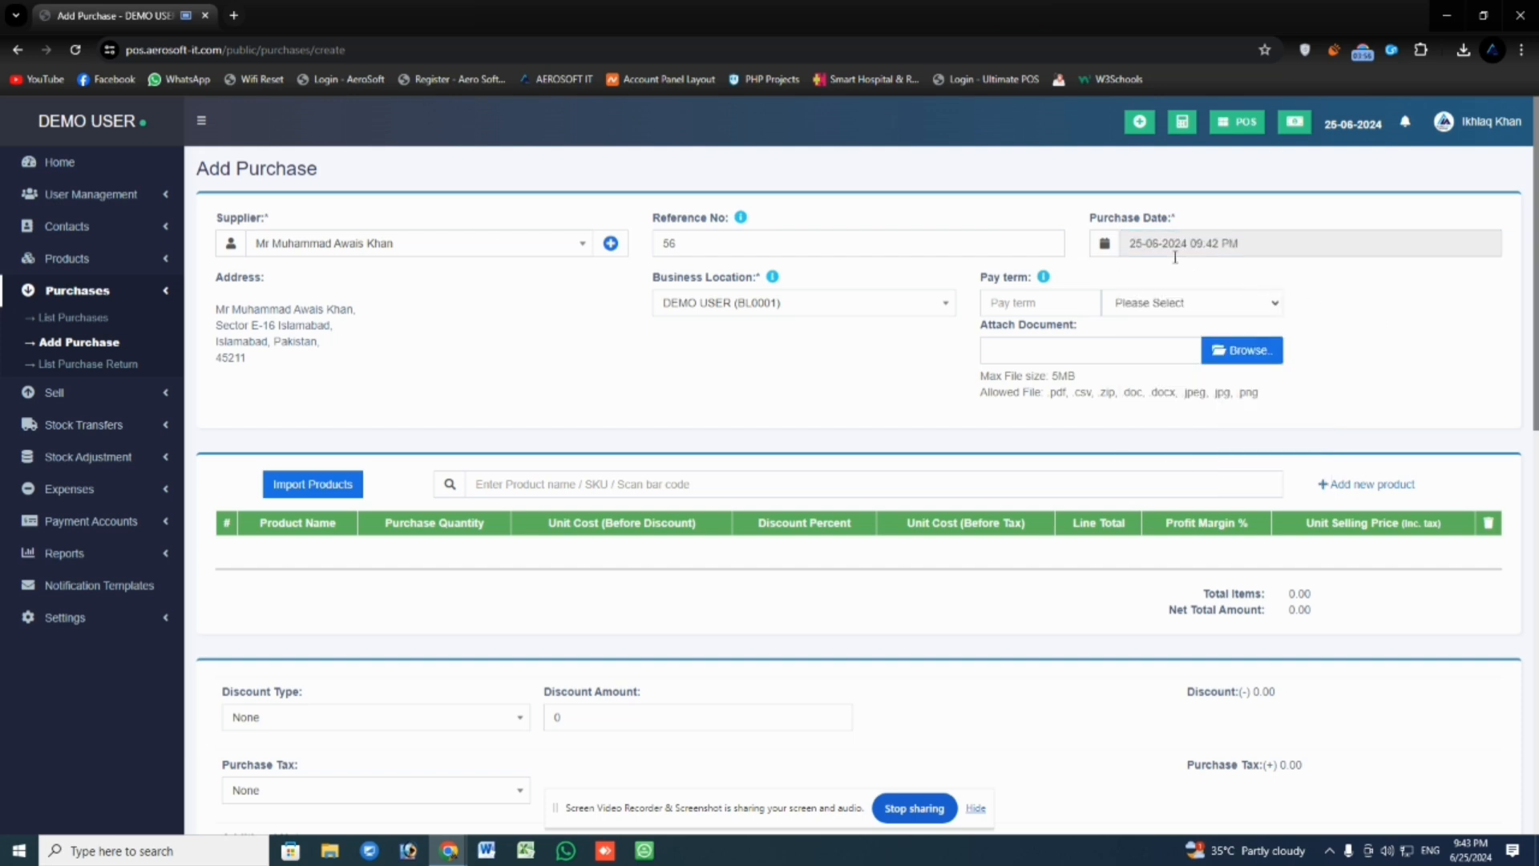
click(800, 309)
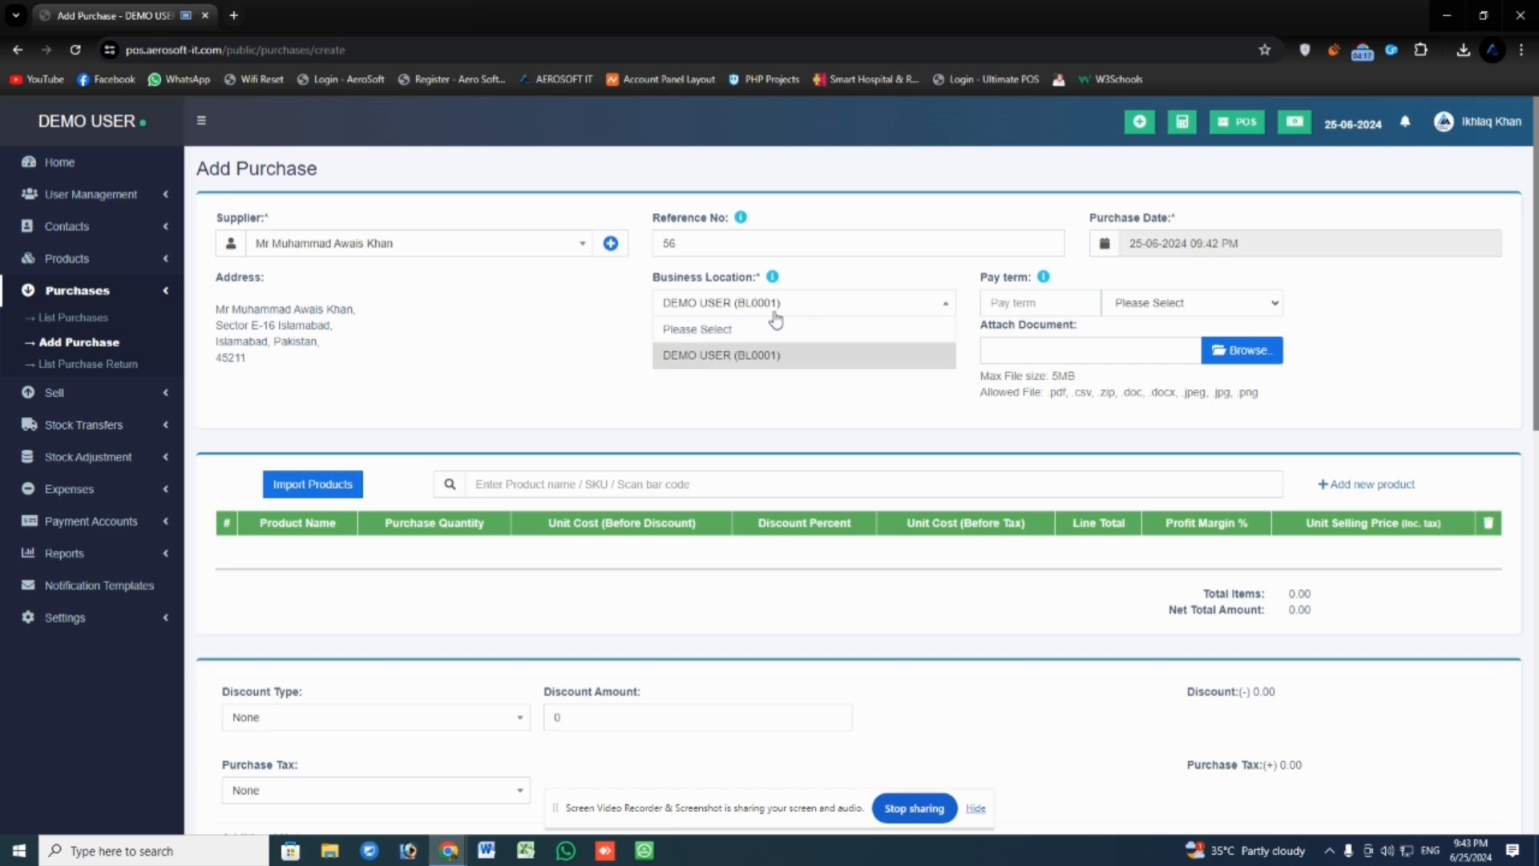
click(592, 362)
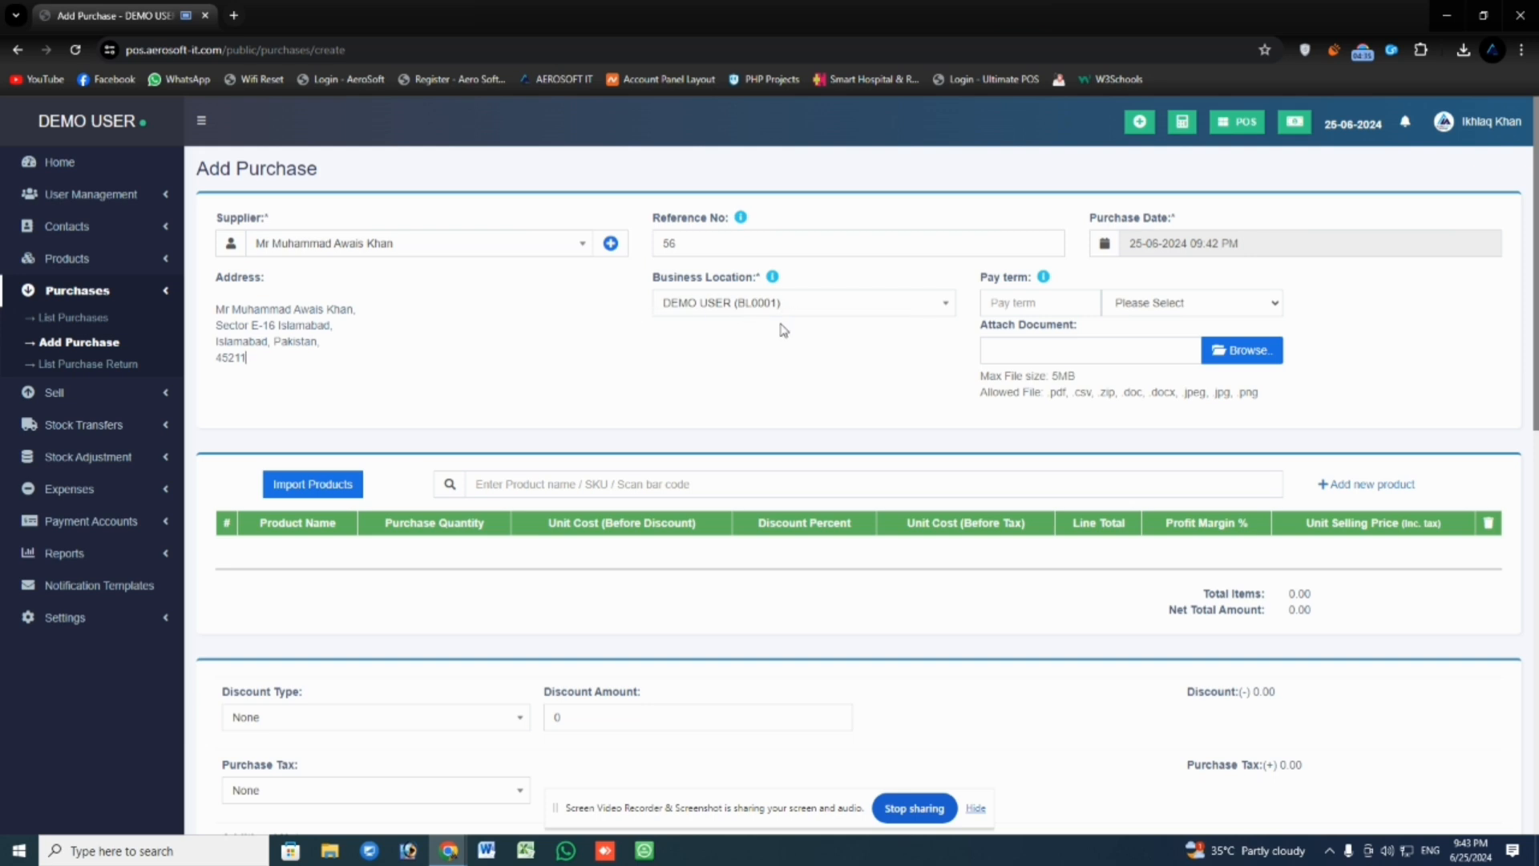
click(1177, 305)
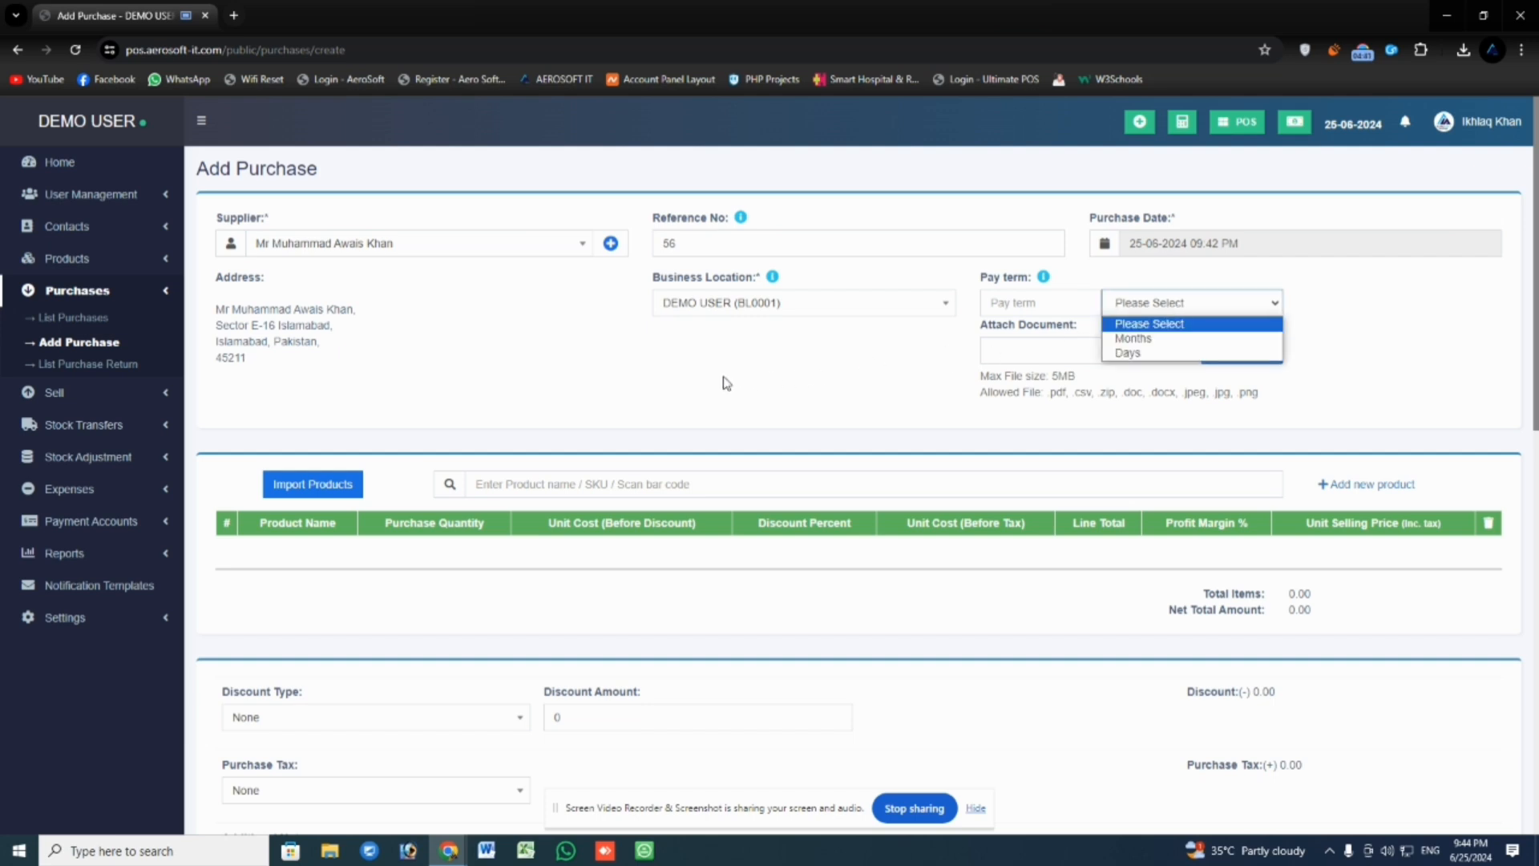
click(1122, 356)
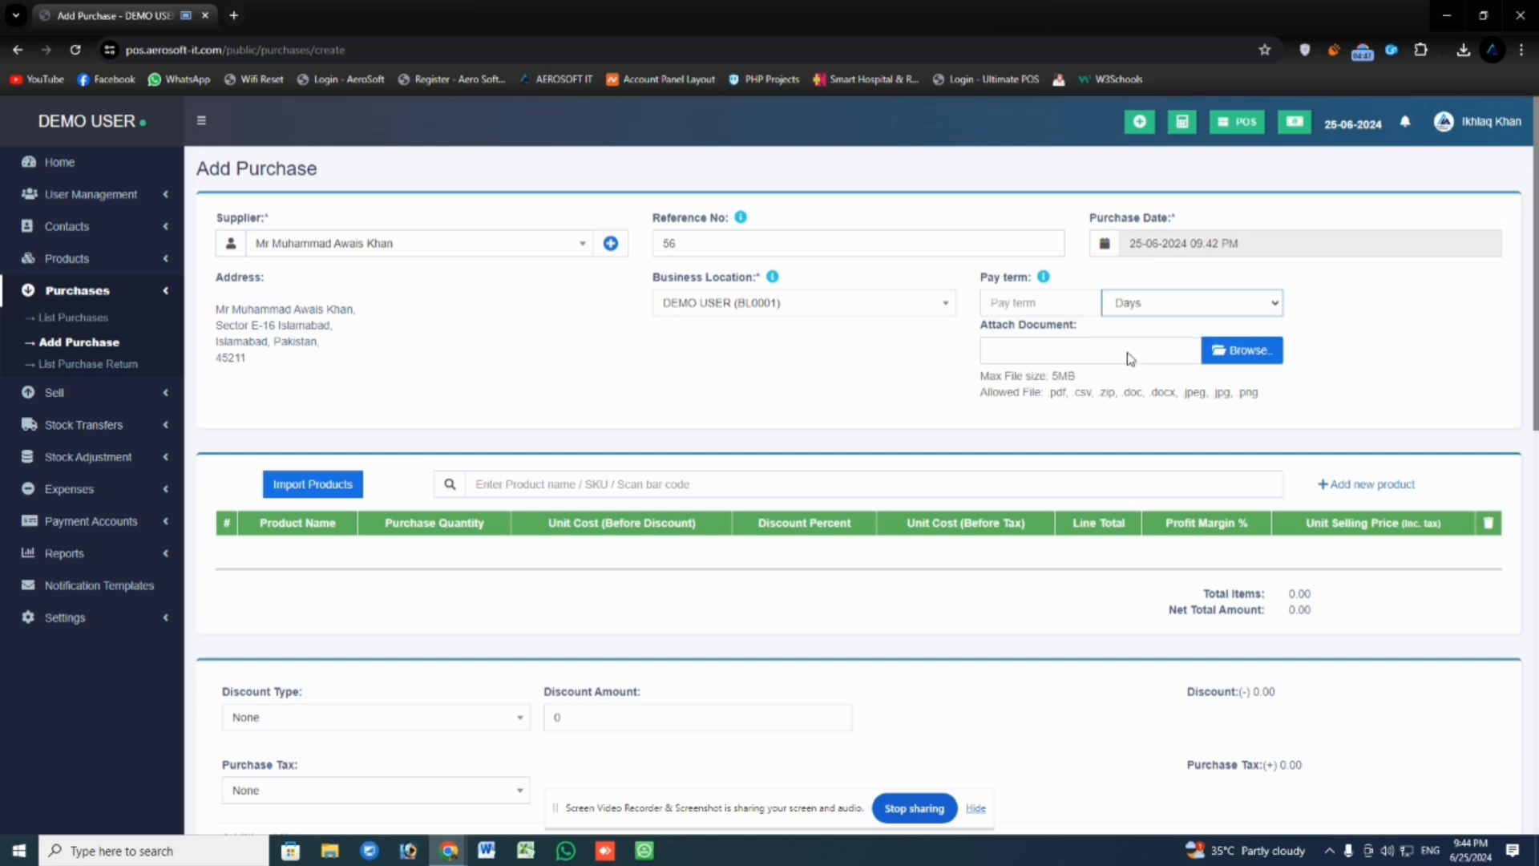
click(1037, 305)
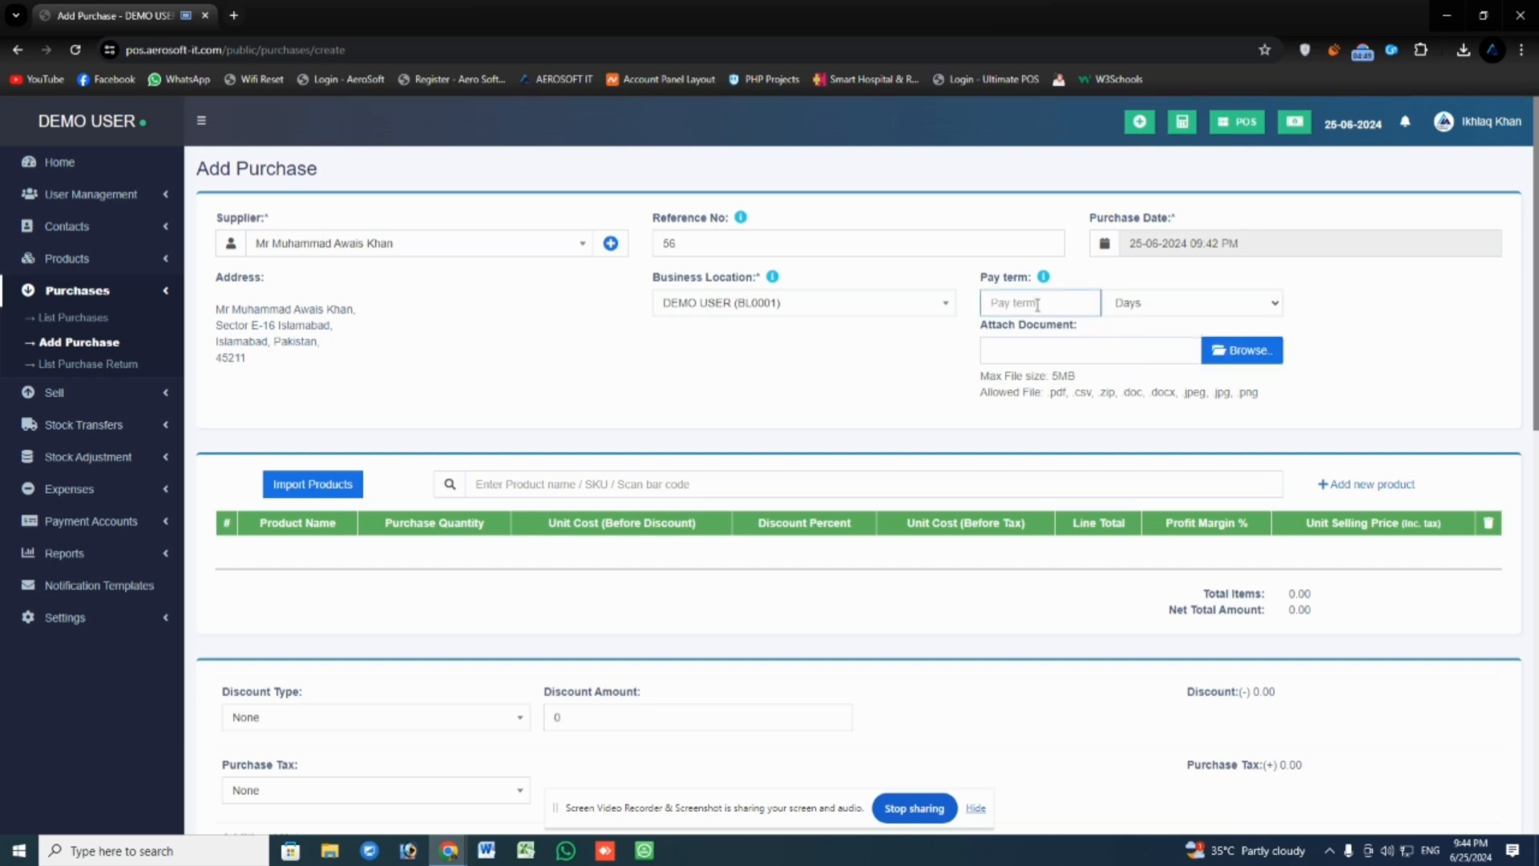
click(1157, 309)
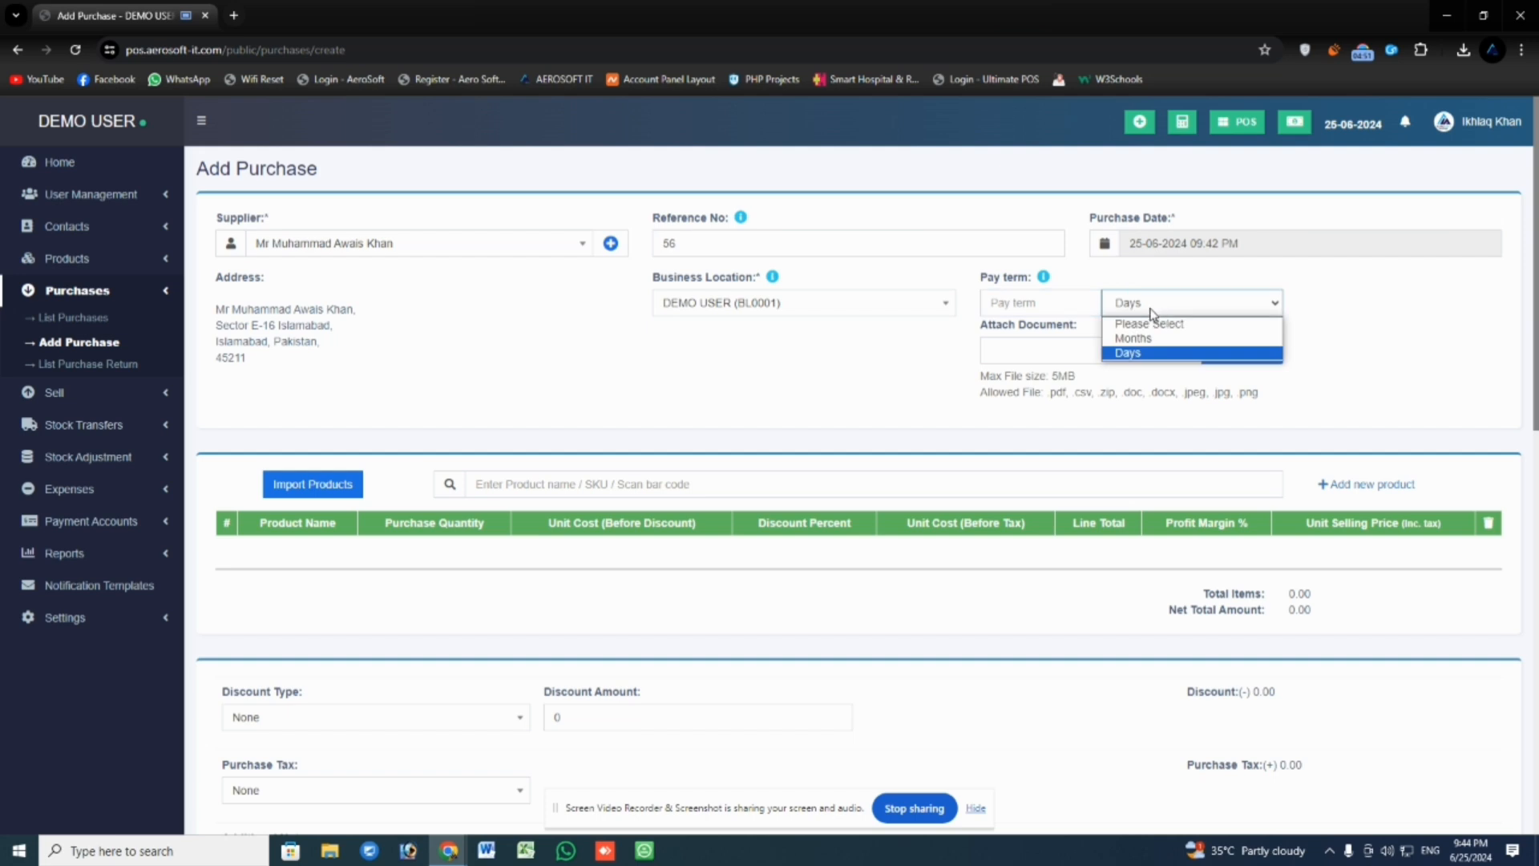
click(1152, 324)
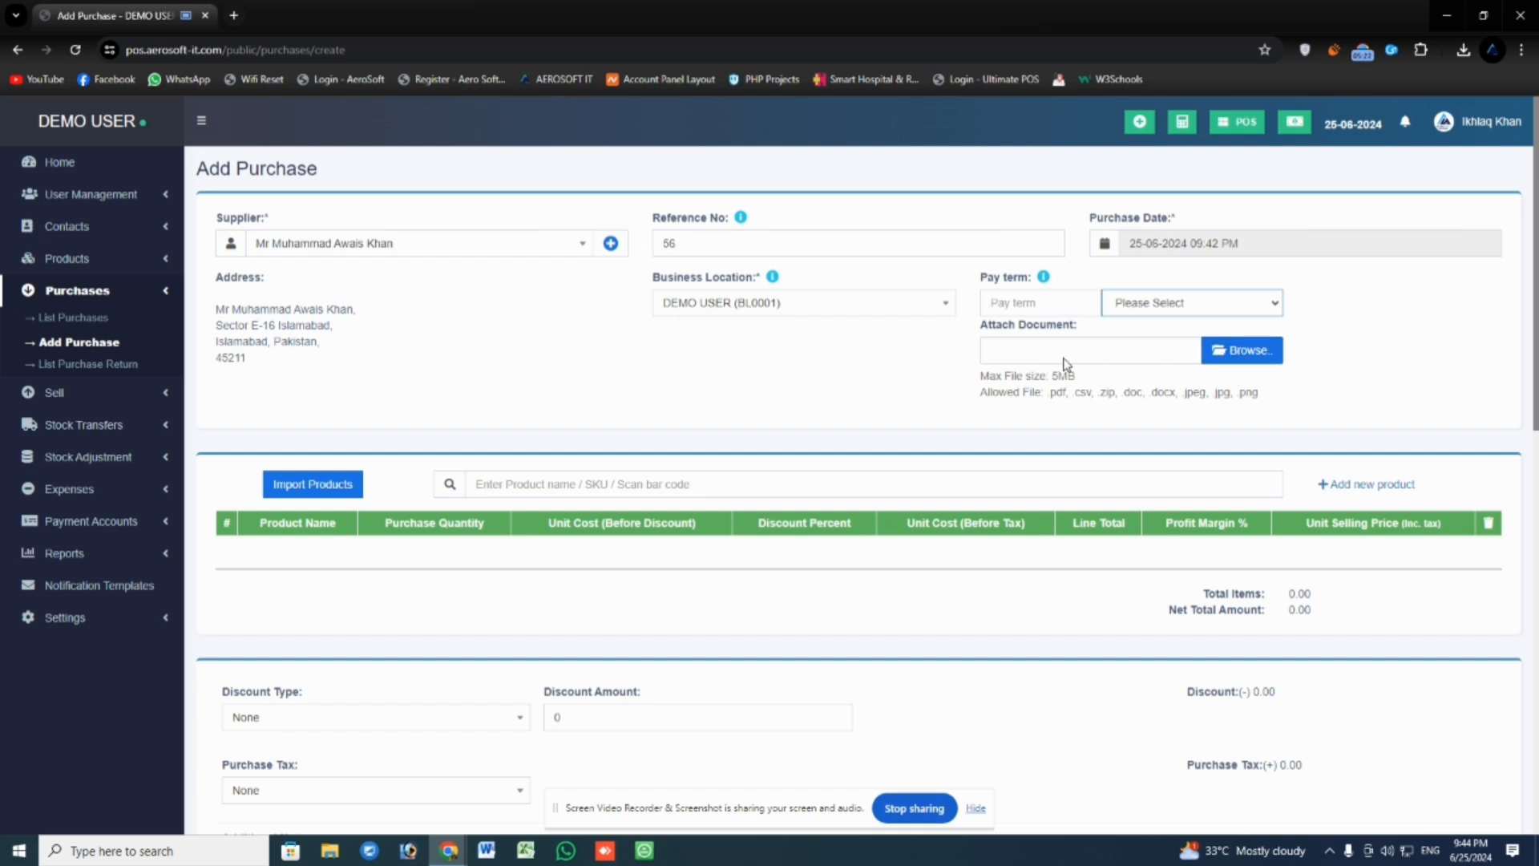
Add the product JA Solar (0193) to the purchase and set its purchase quantity to 2
scroll(913, 362, down, 1)
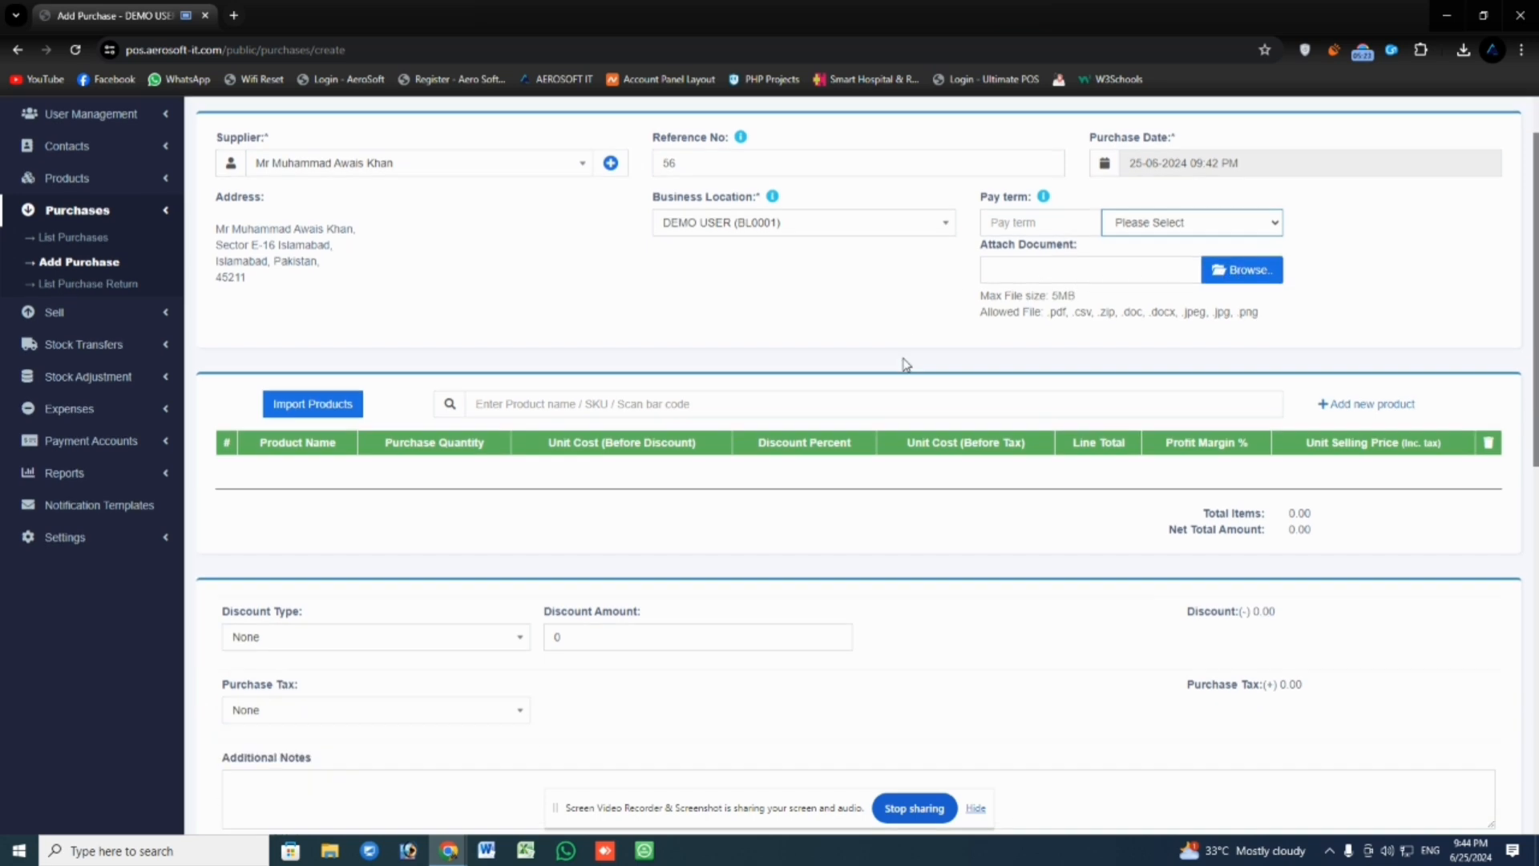
click(602, 401)
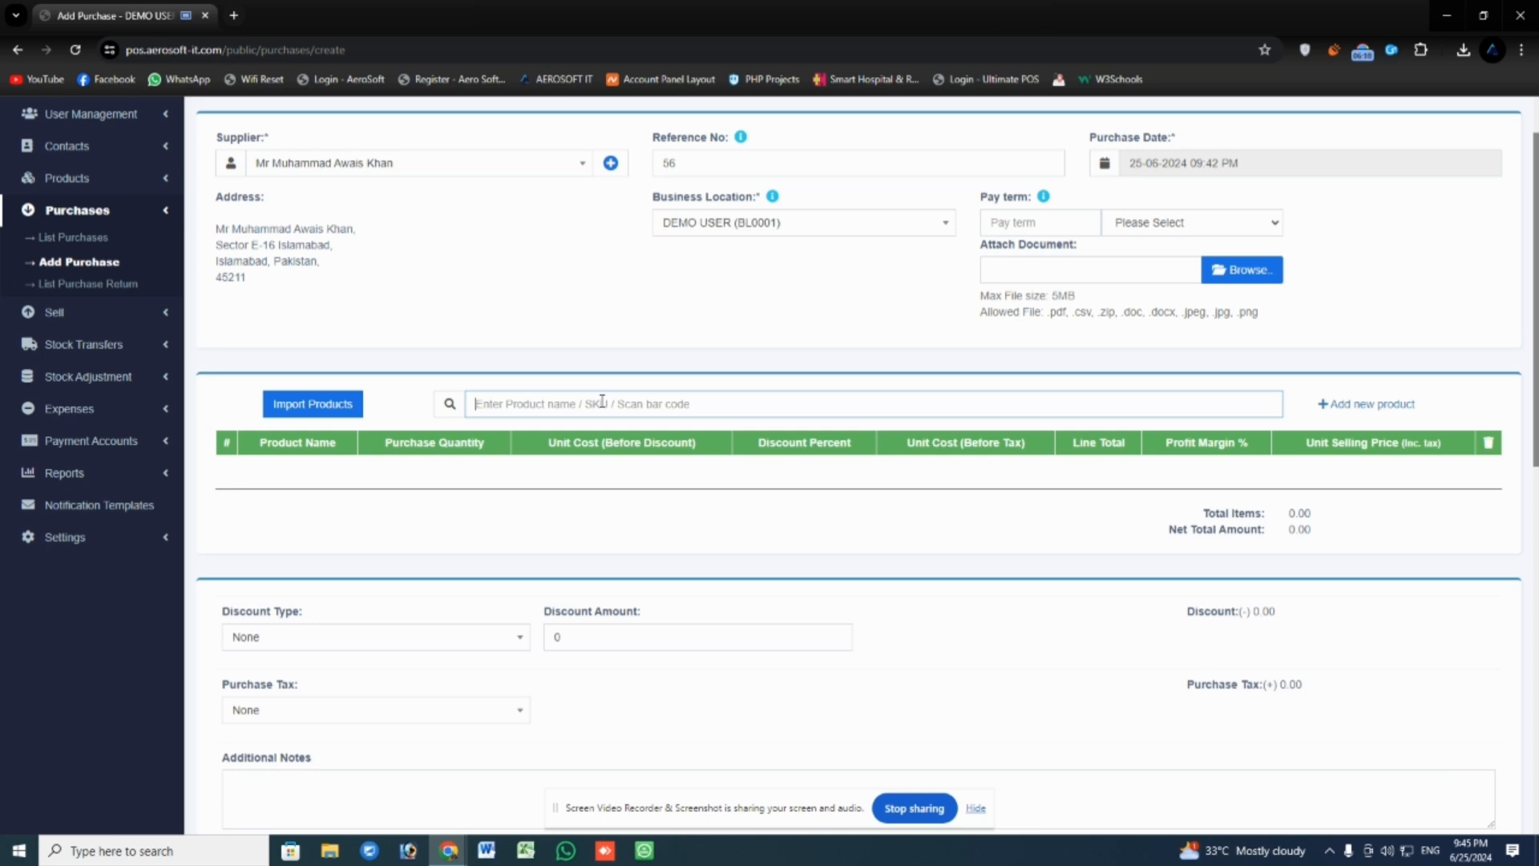
text(ja)
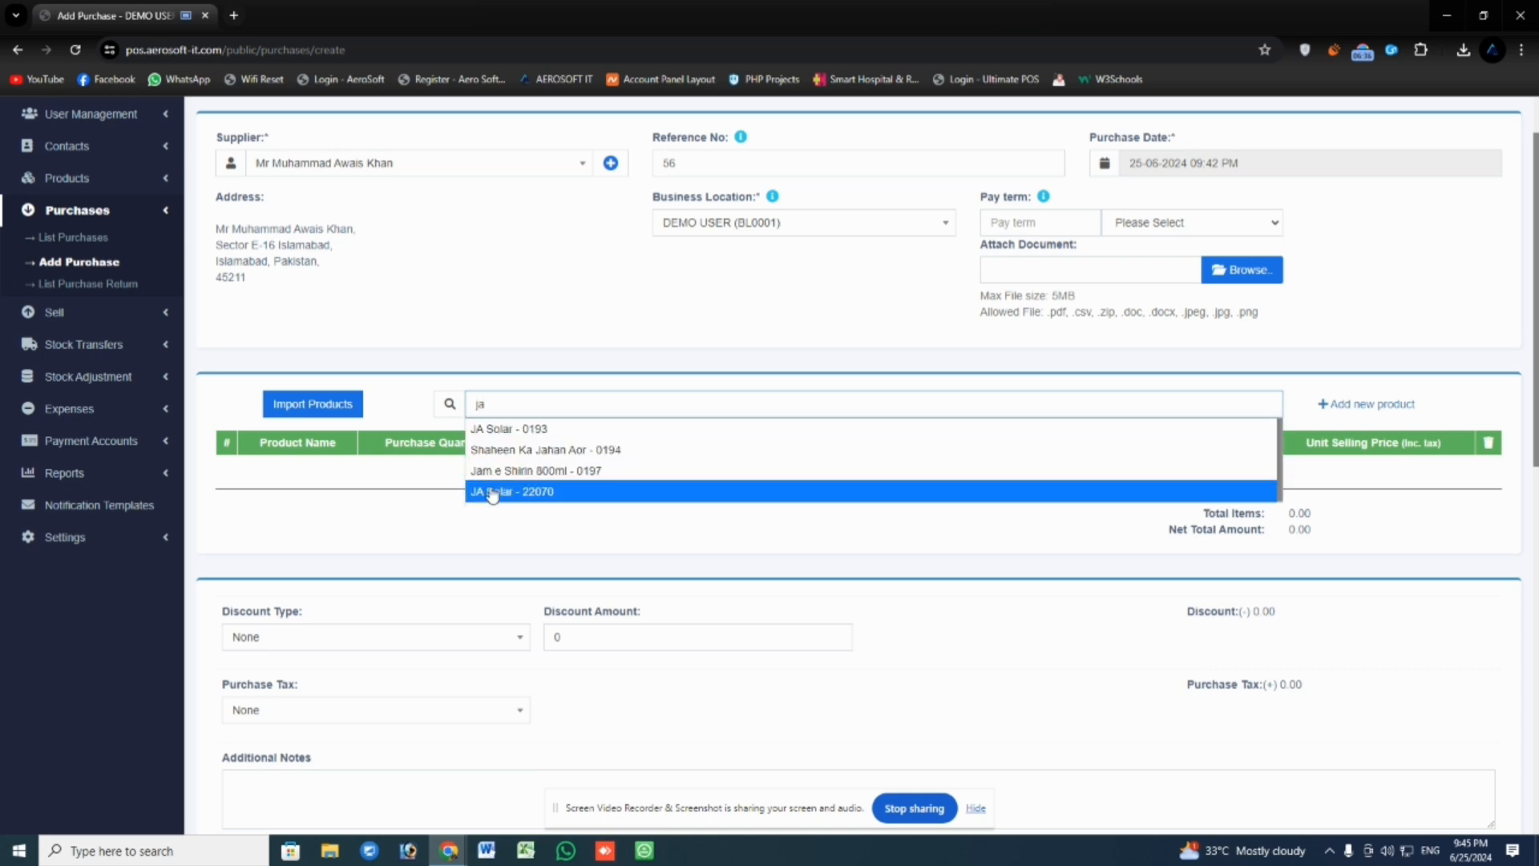
click(528, 433)
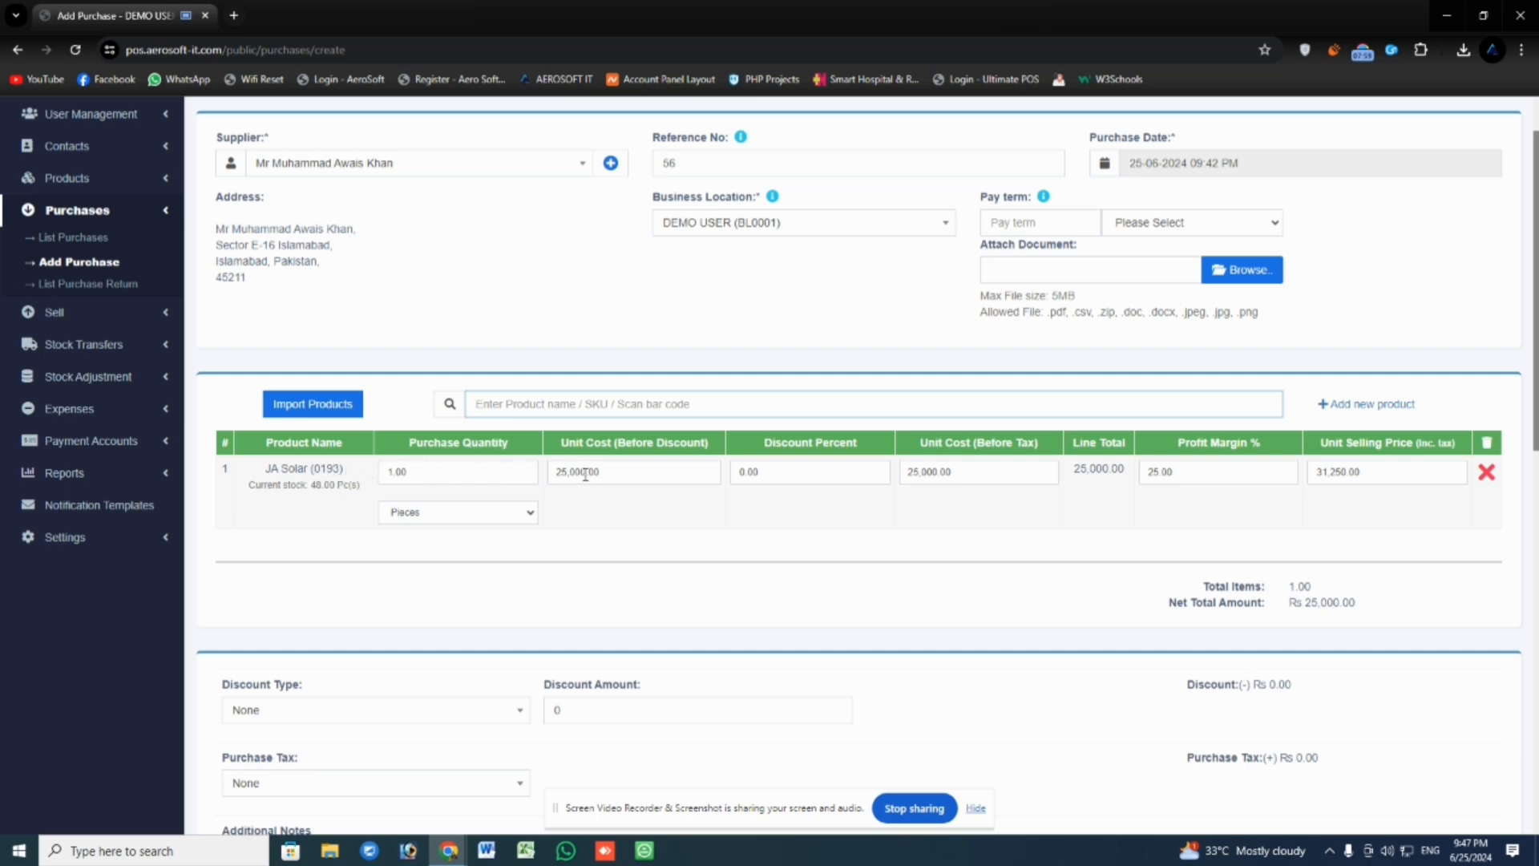
click(432, 478)
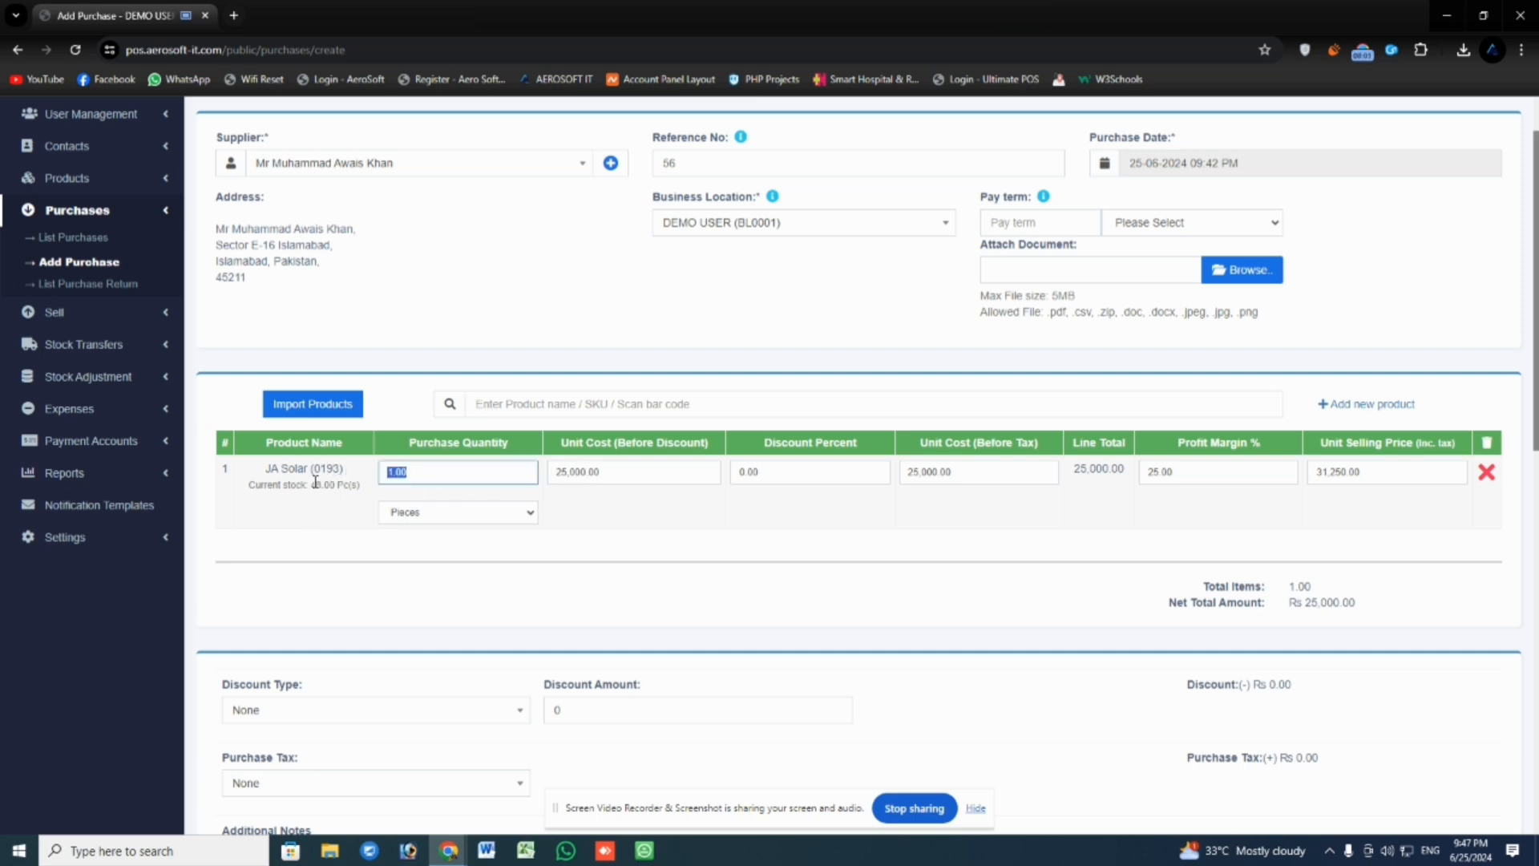
text(2)
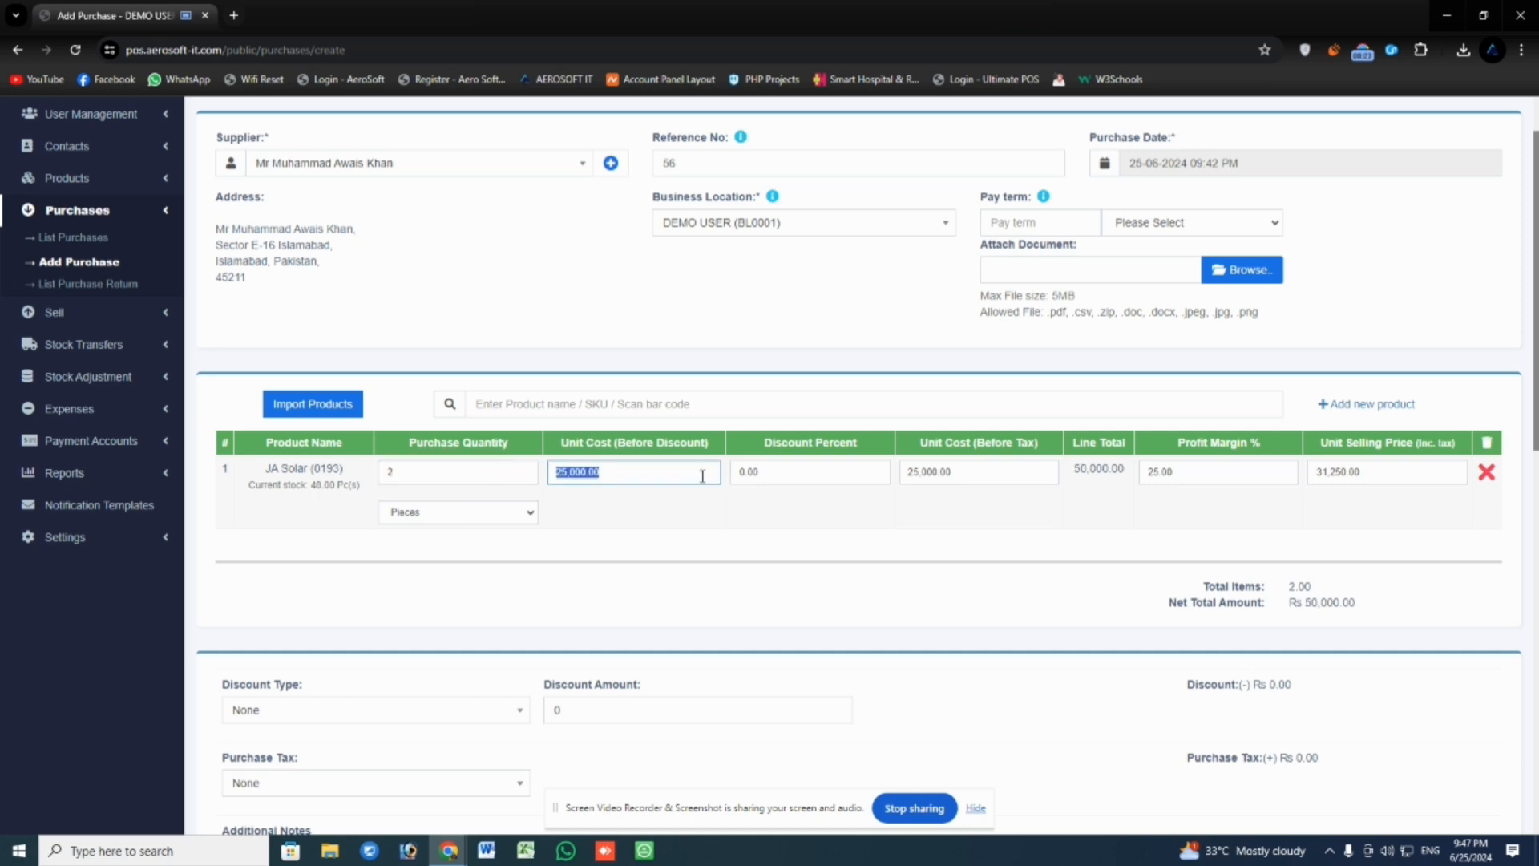
Set the discount percent of the JA Solar line to 10
click(701, 477)
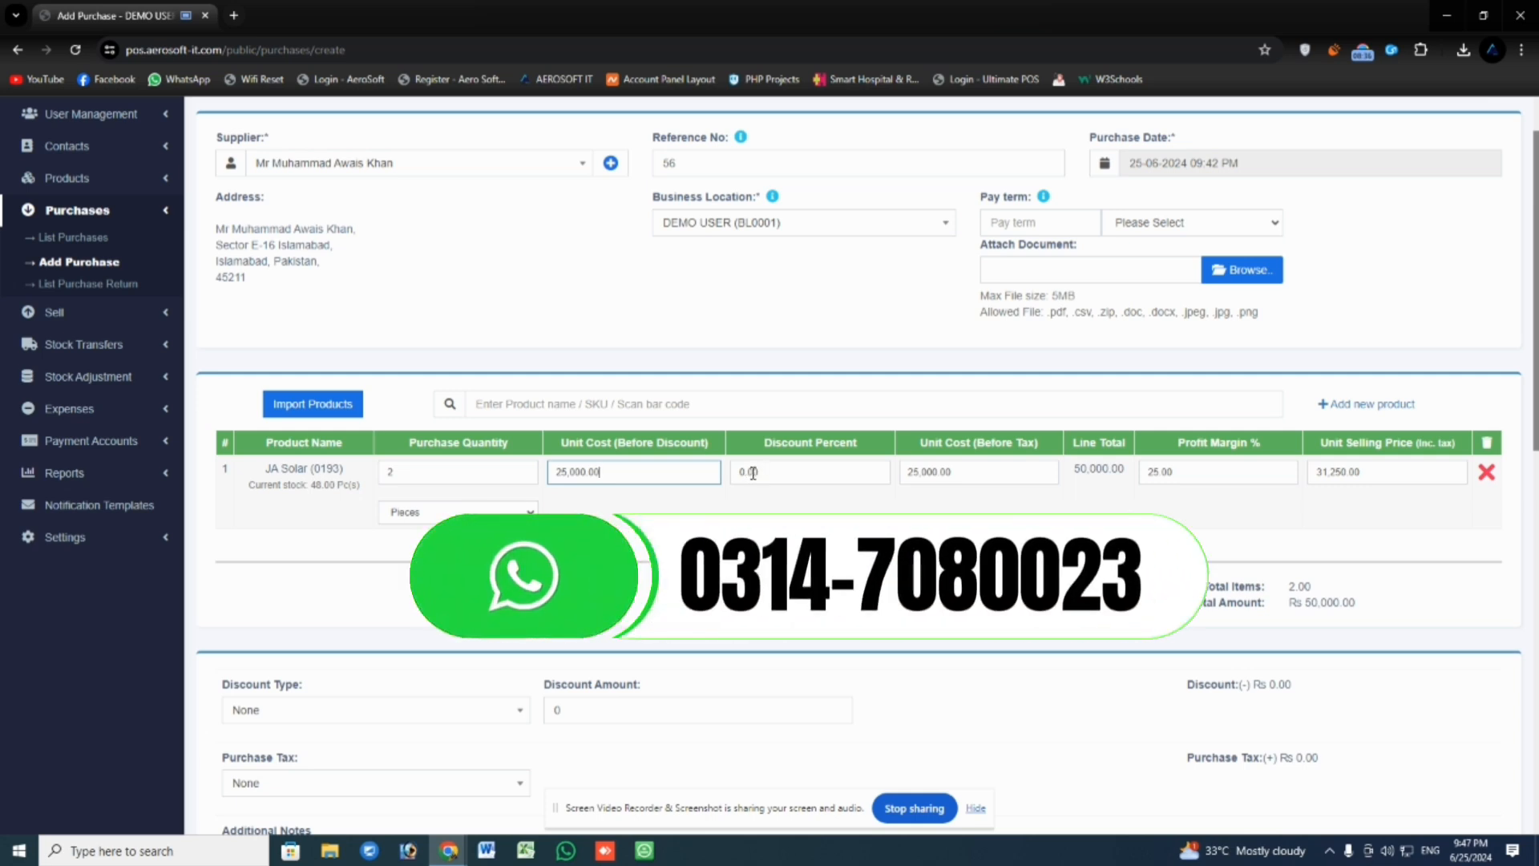
click(752, 473)
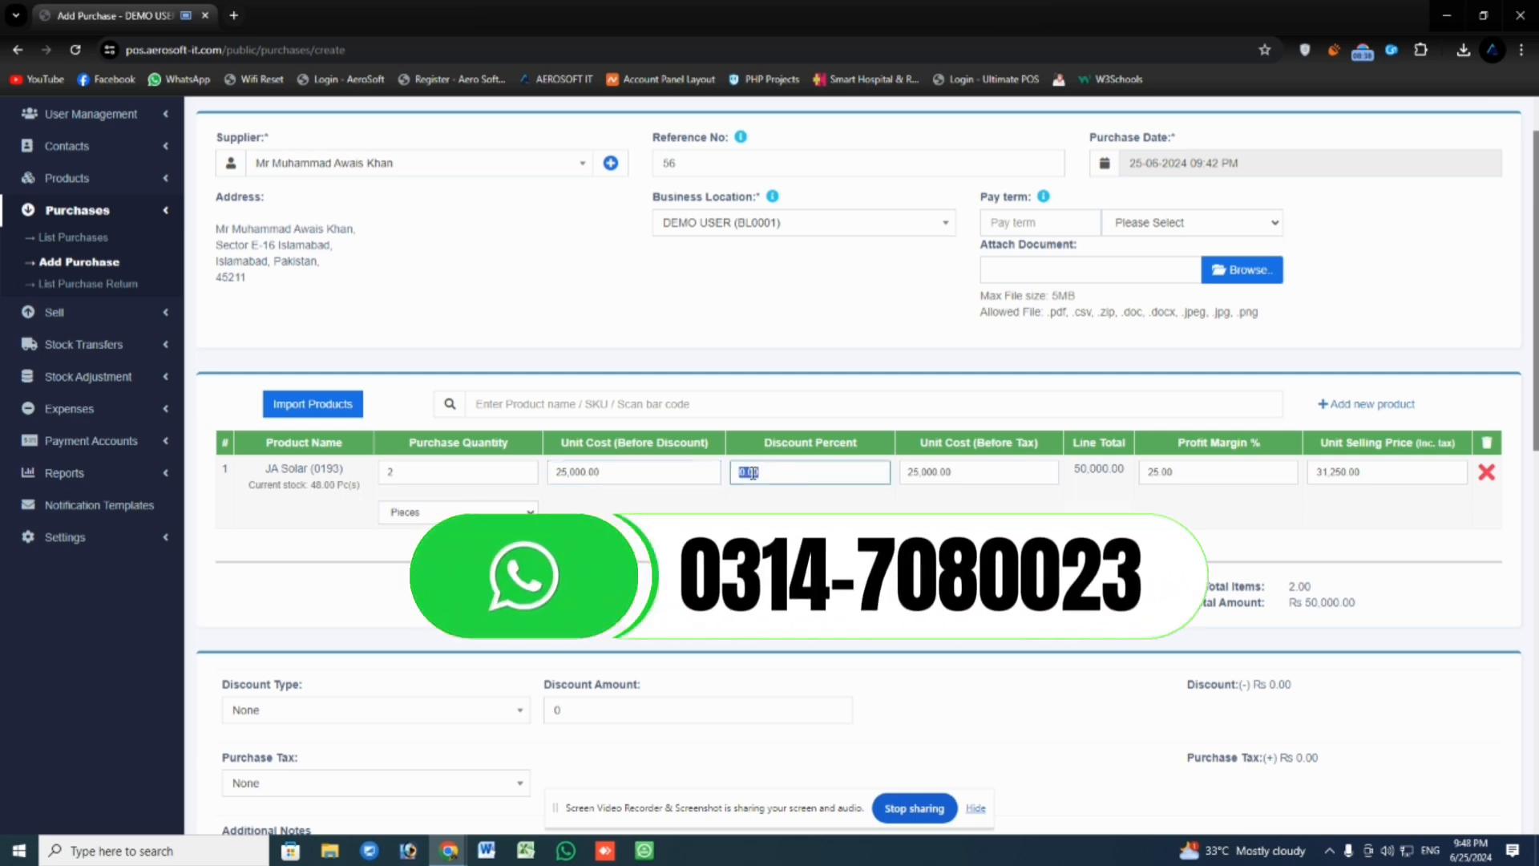
text(10)
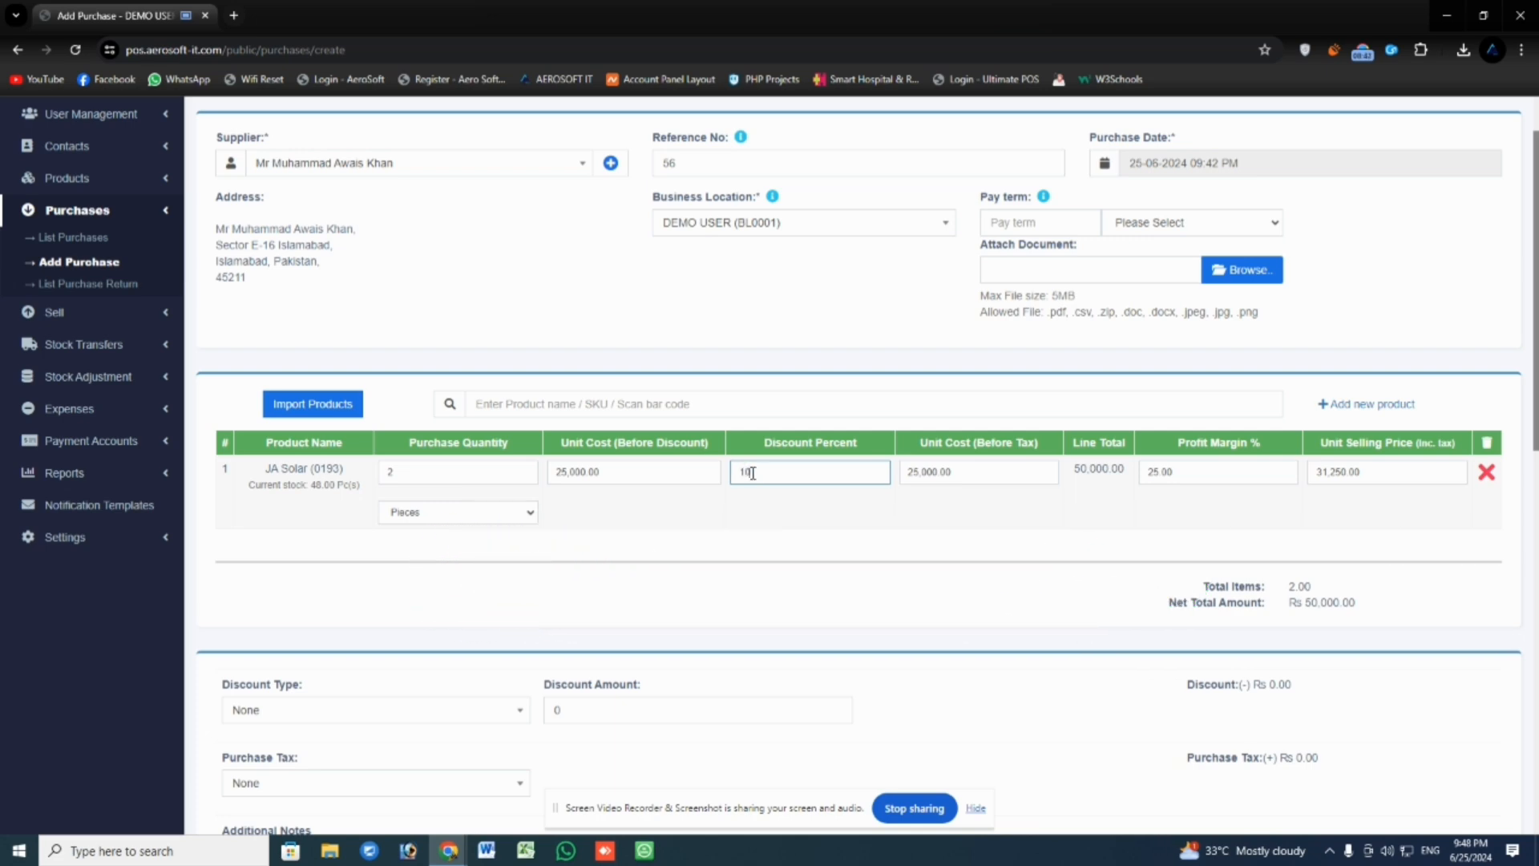
key(Tab)
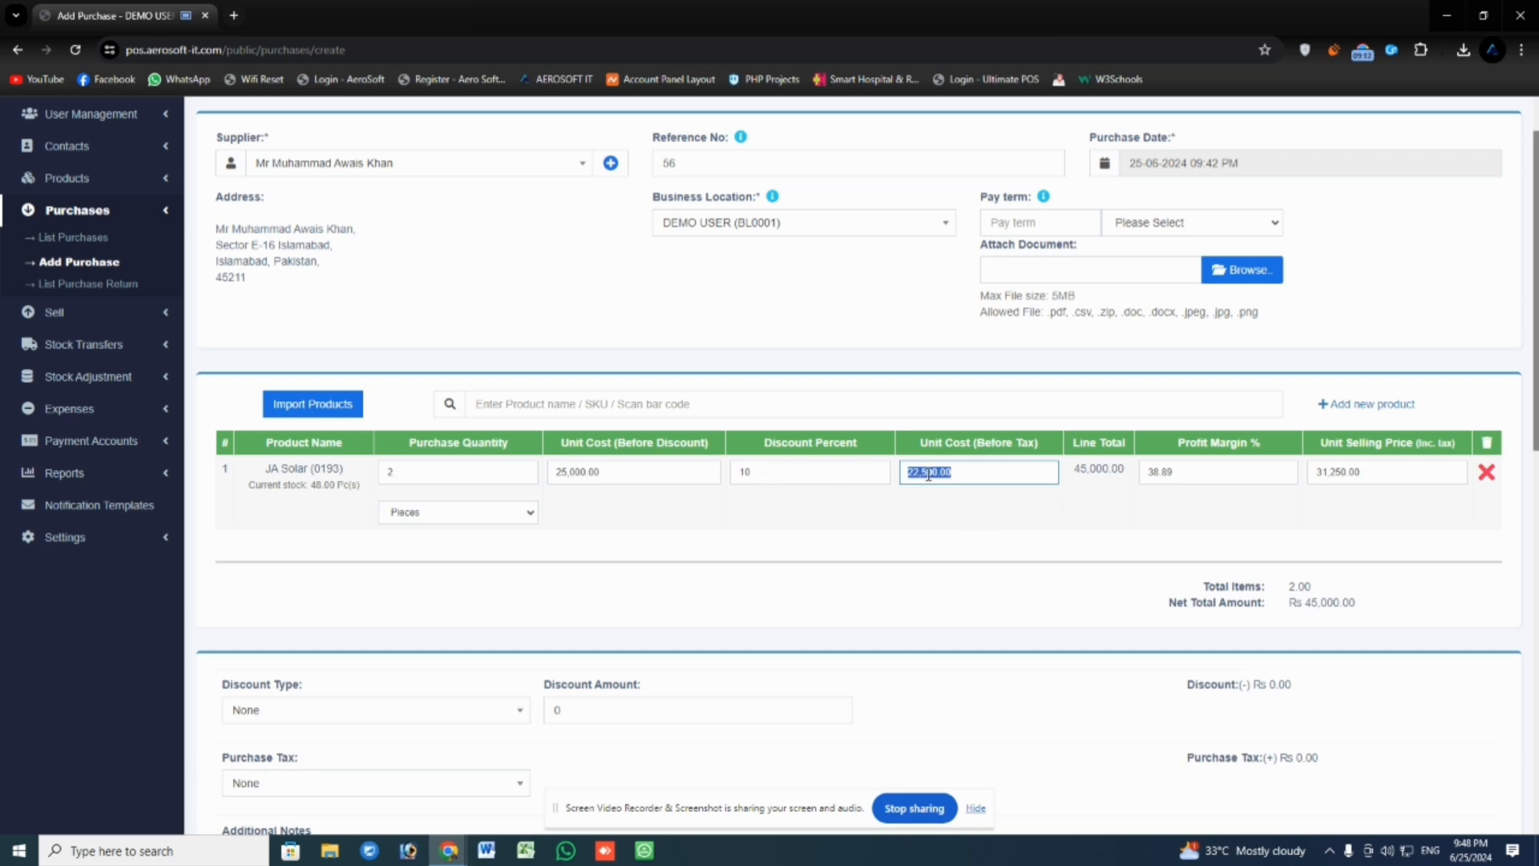
Set the profit margin of the JA Solar line to 25%
click(388, 477)
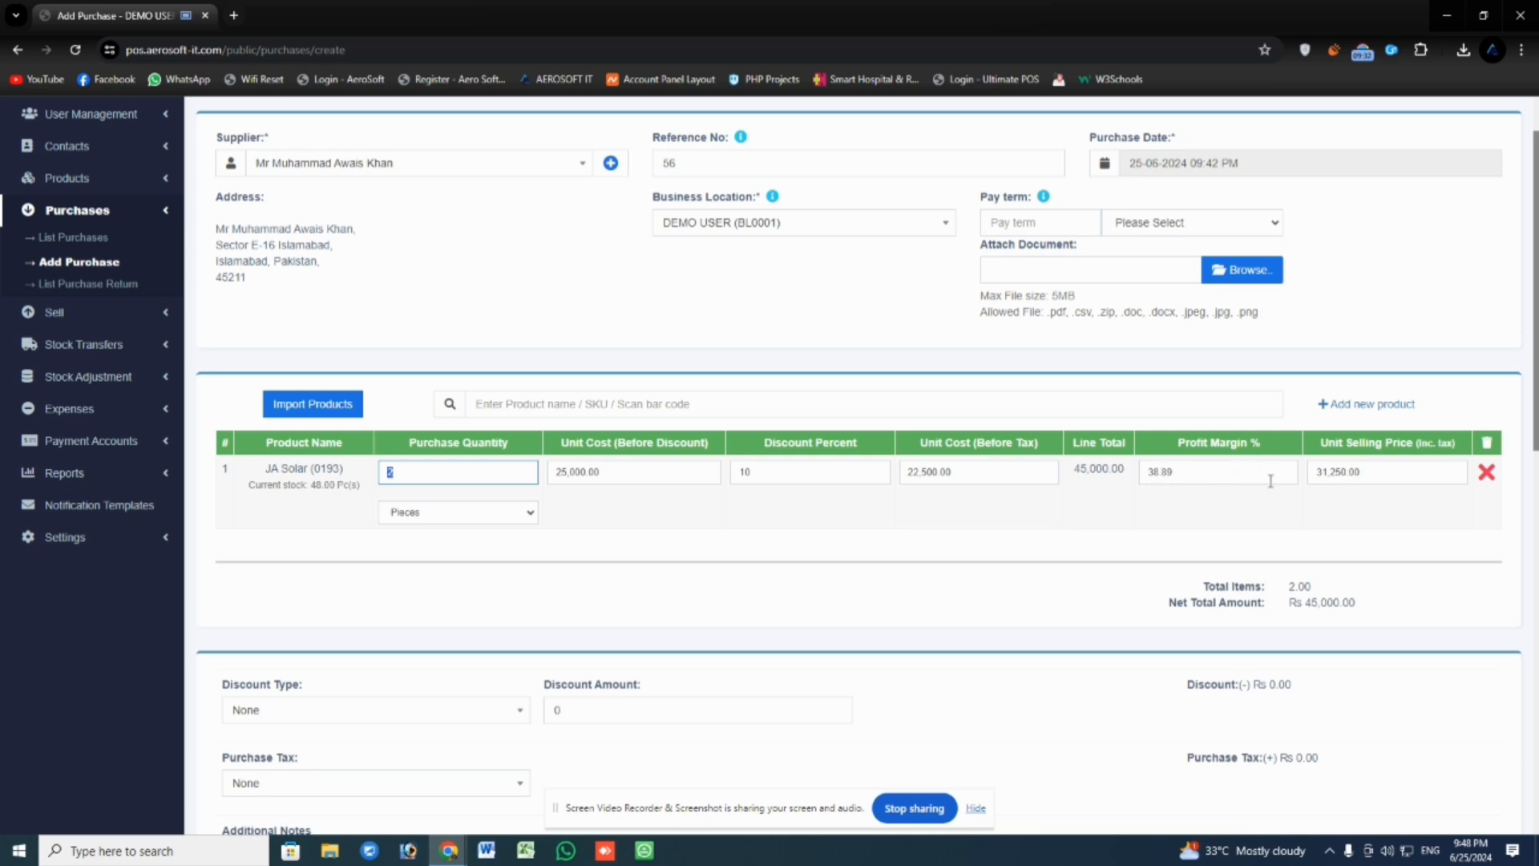
click(1162, 471)
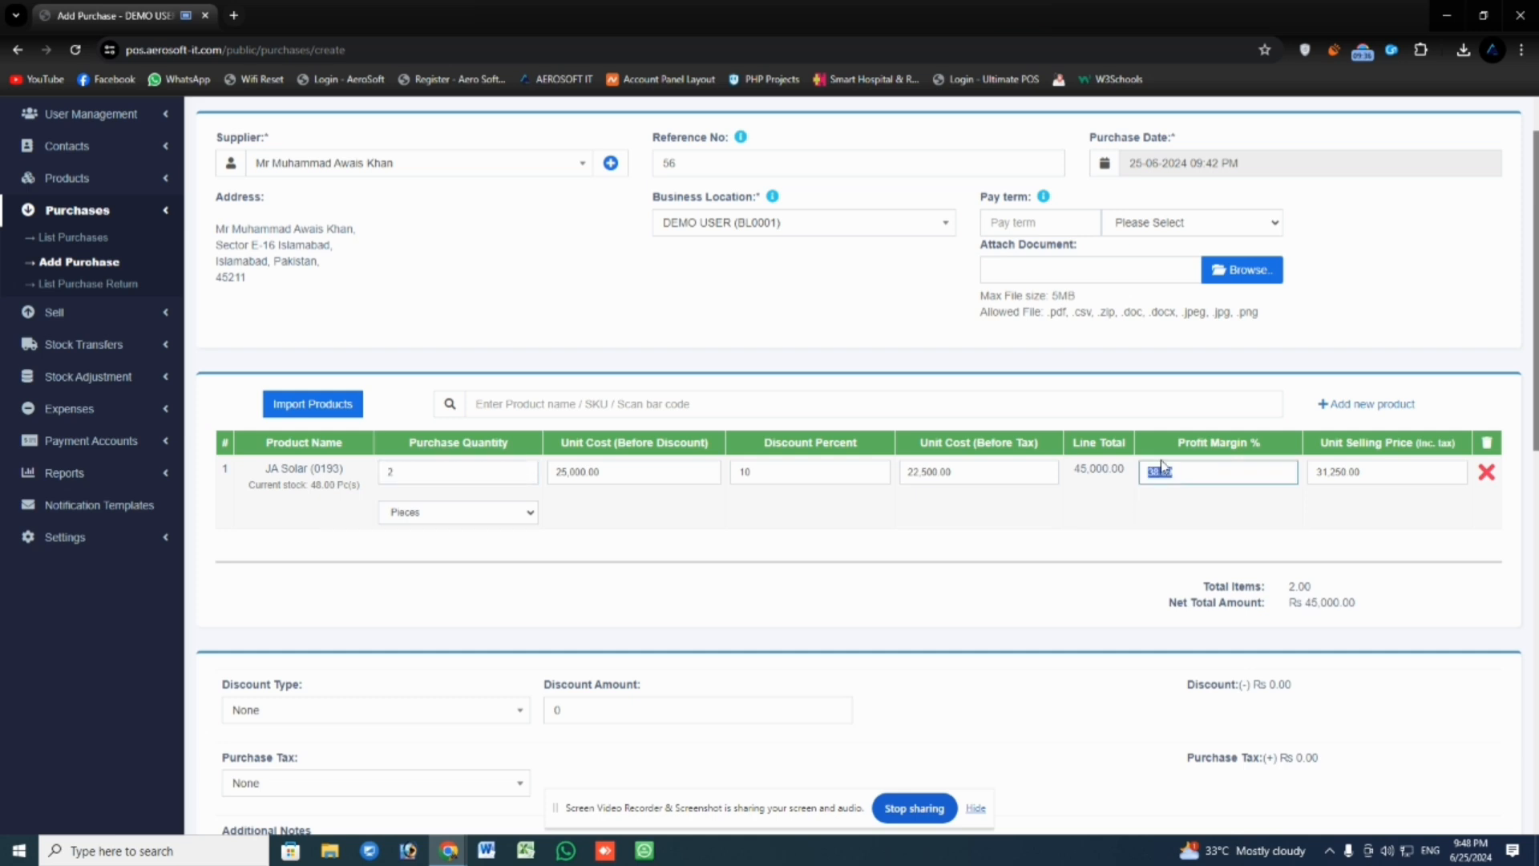
text(25)
key(Tab)
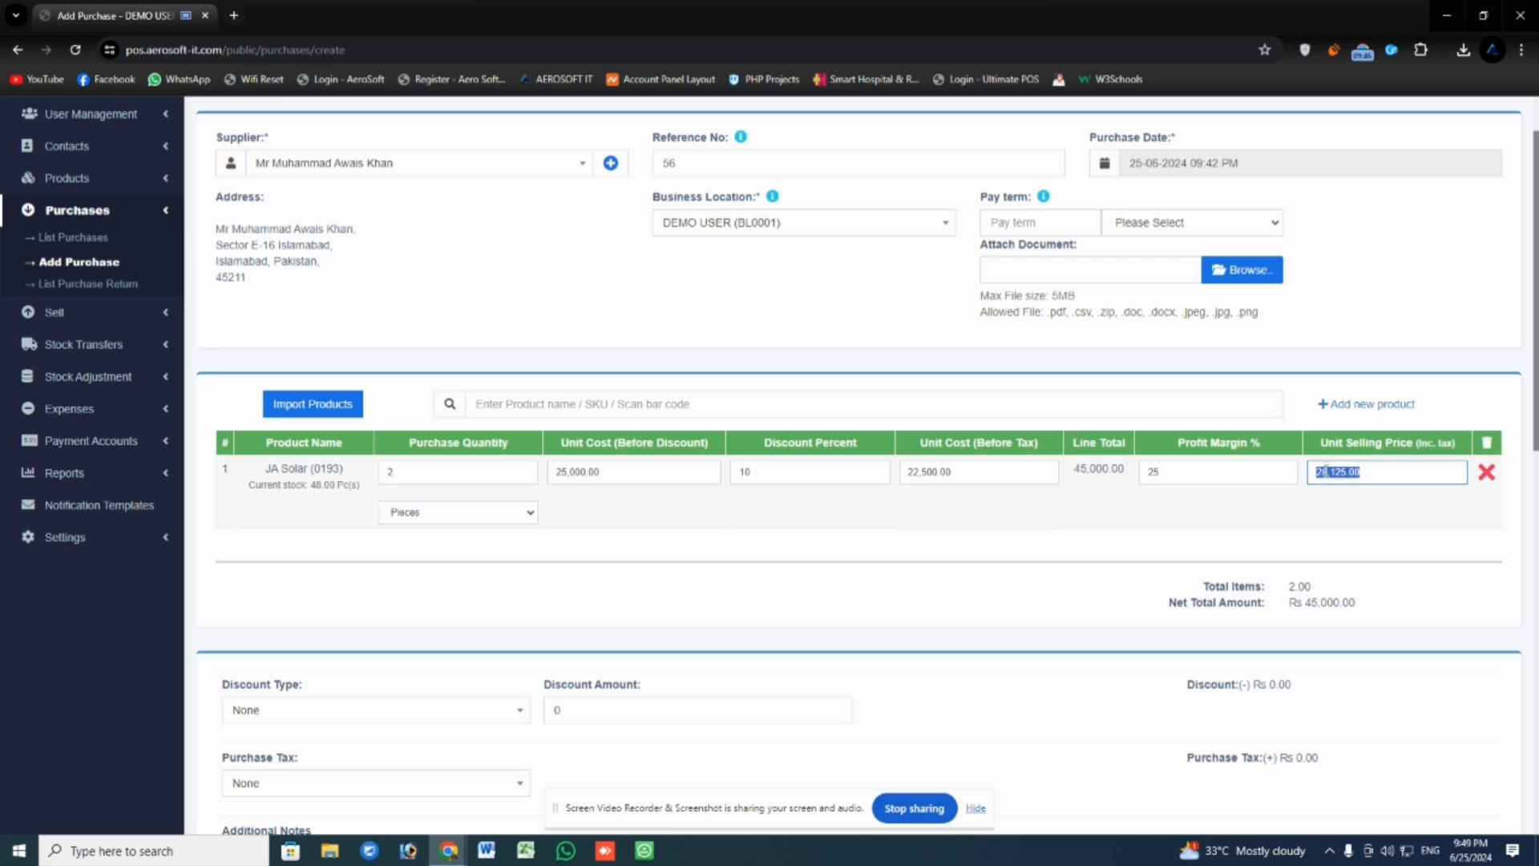
click(1350, 498)
Add the product Jam e Shirin 800ml (0197) to the purchase as a second line
click(623, 408)
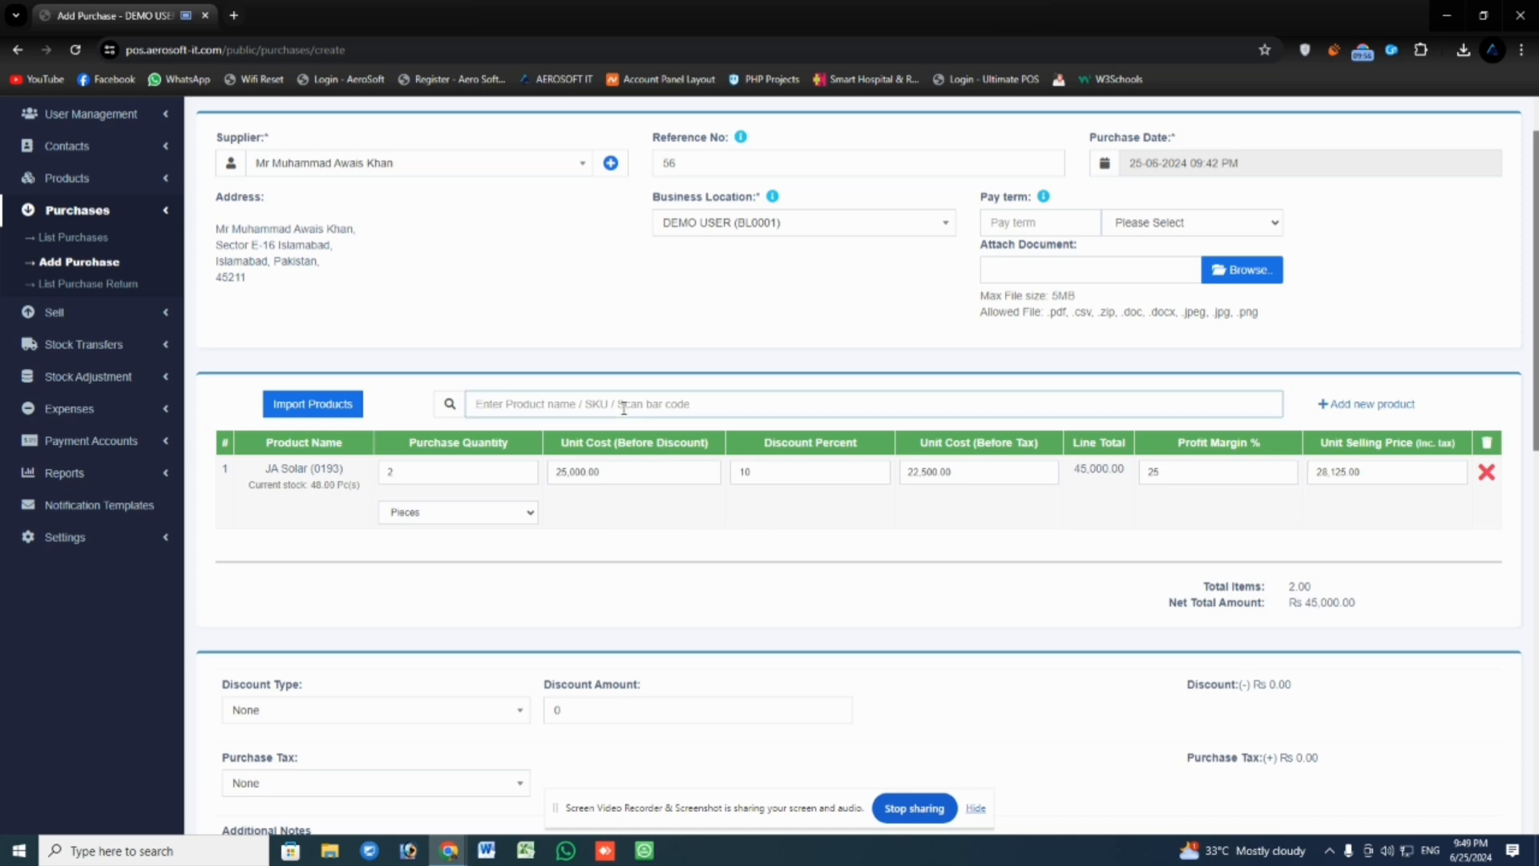
text(jam)
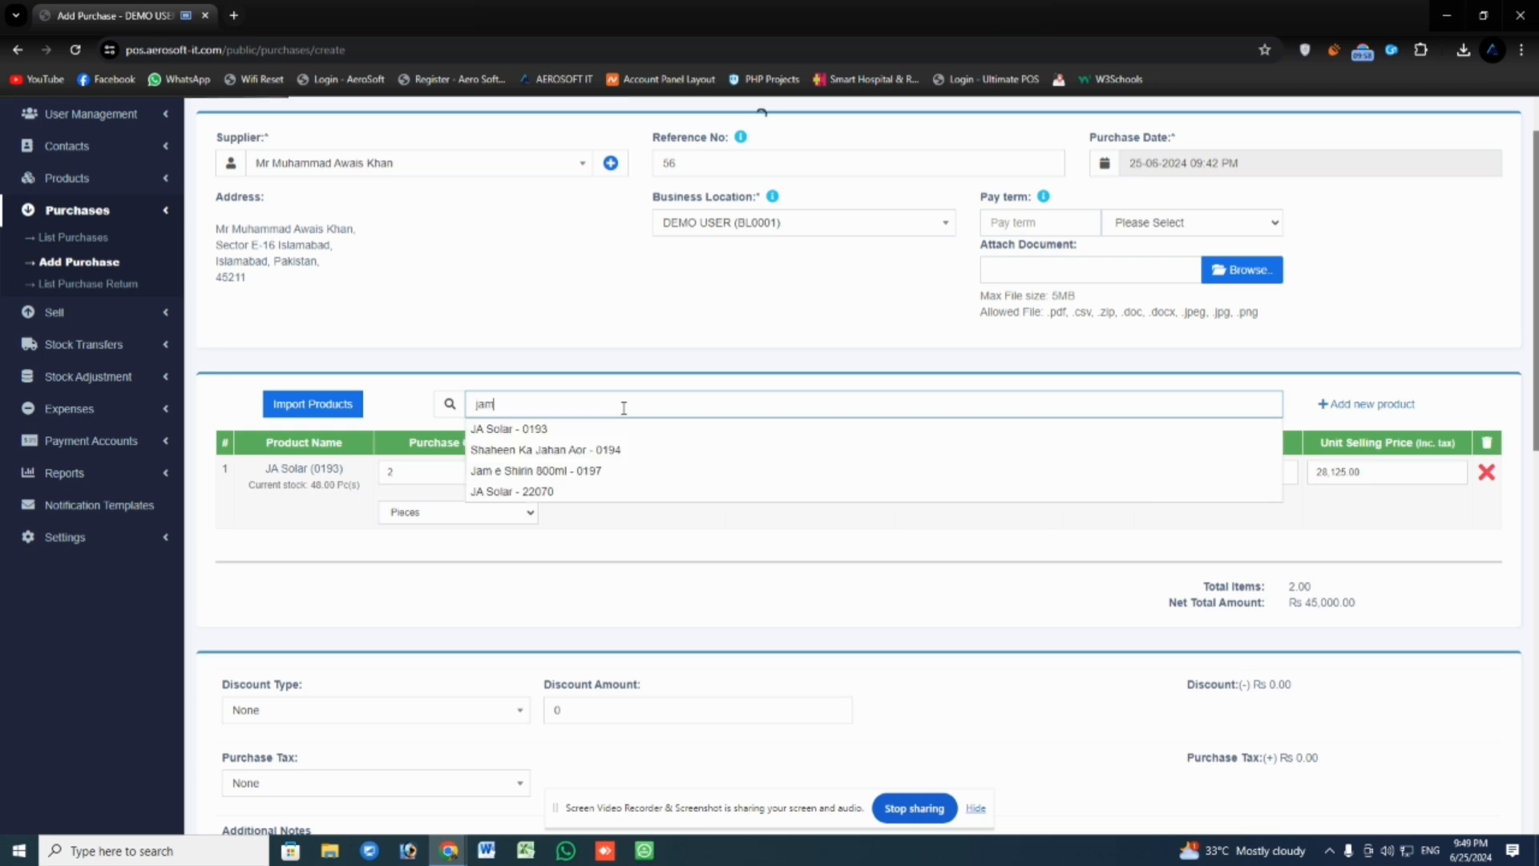
key(Return)
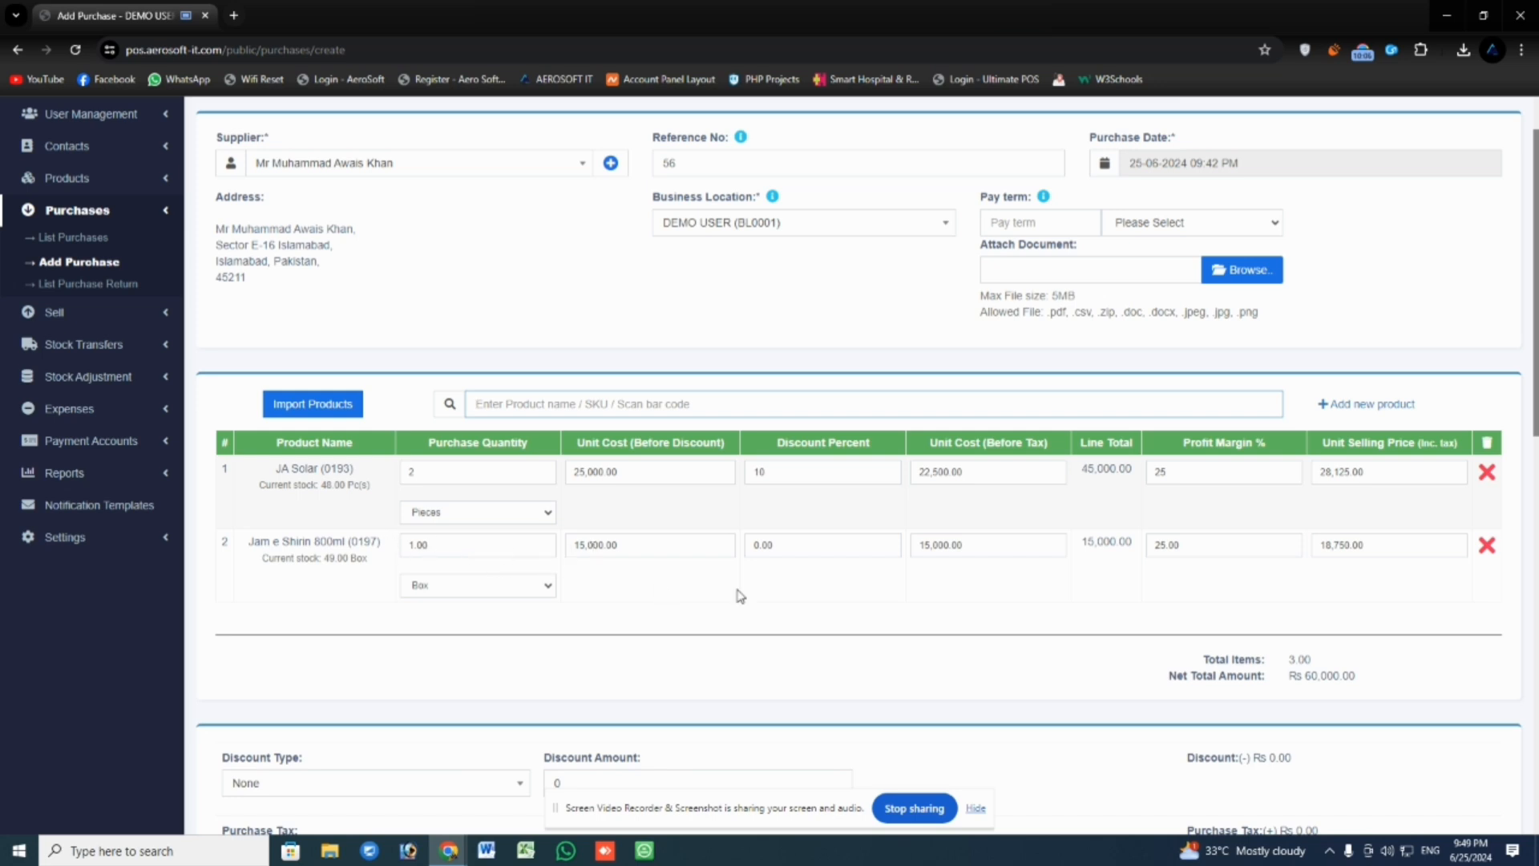
Set the discount percent of the Jam e Shirin 800ml line to 15 and its profit margin to 25%
click(820, 544)
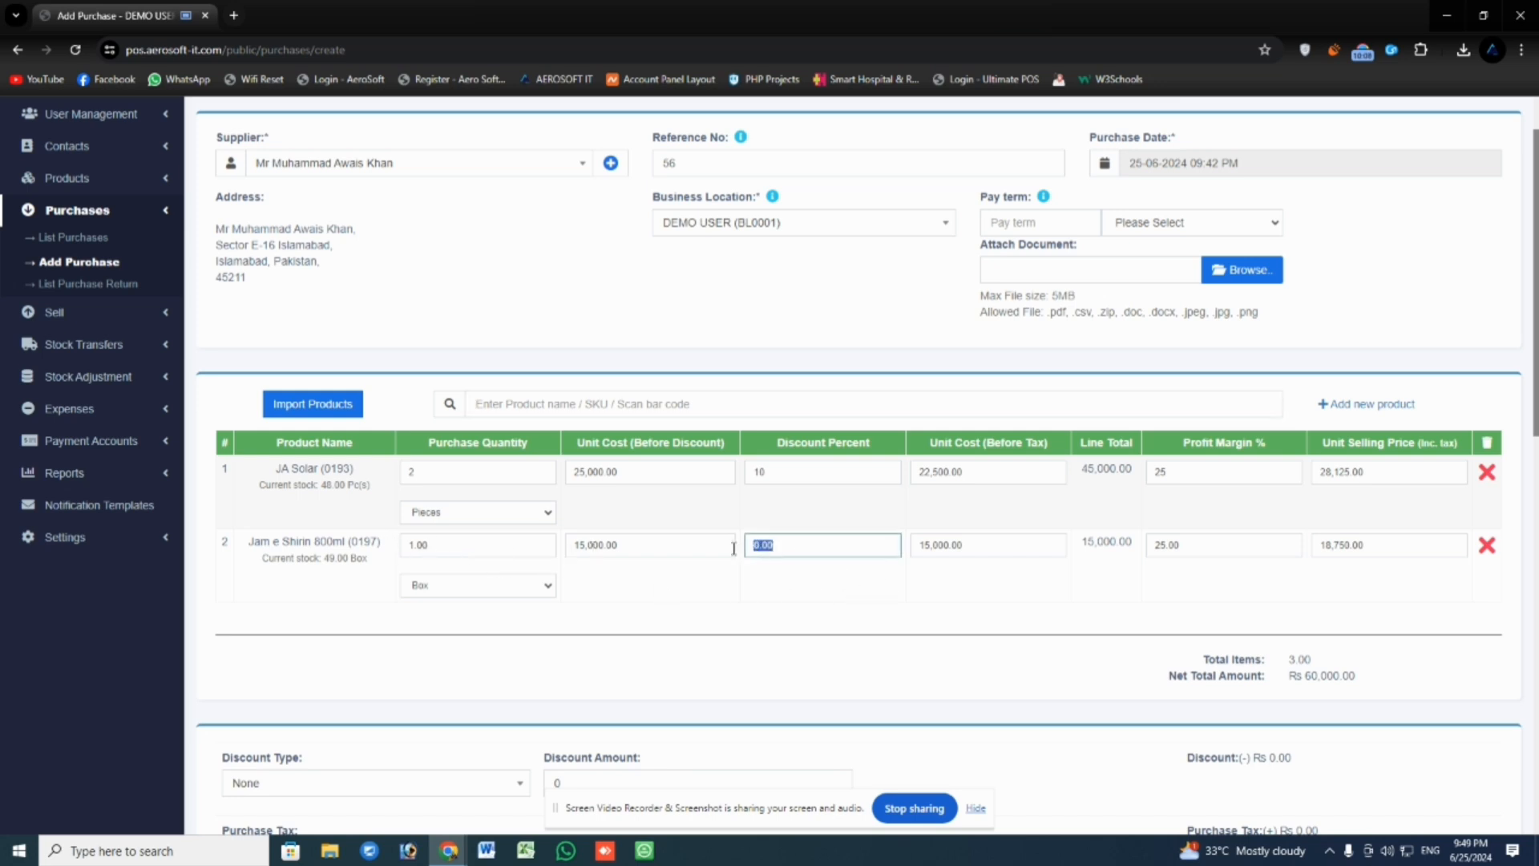
text(15)
key(Tab)
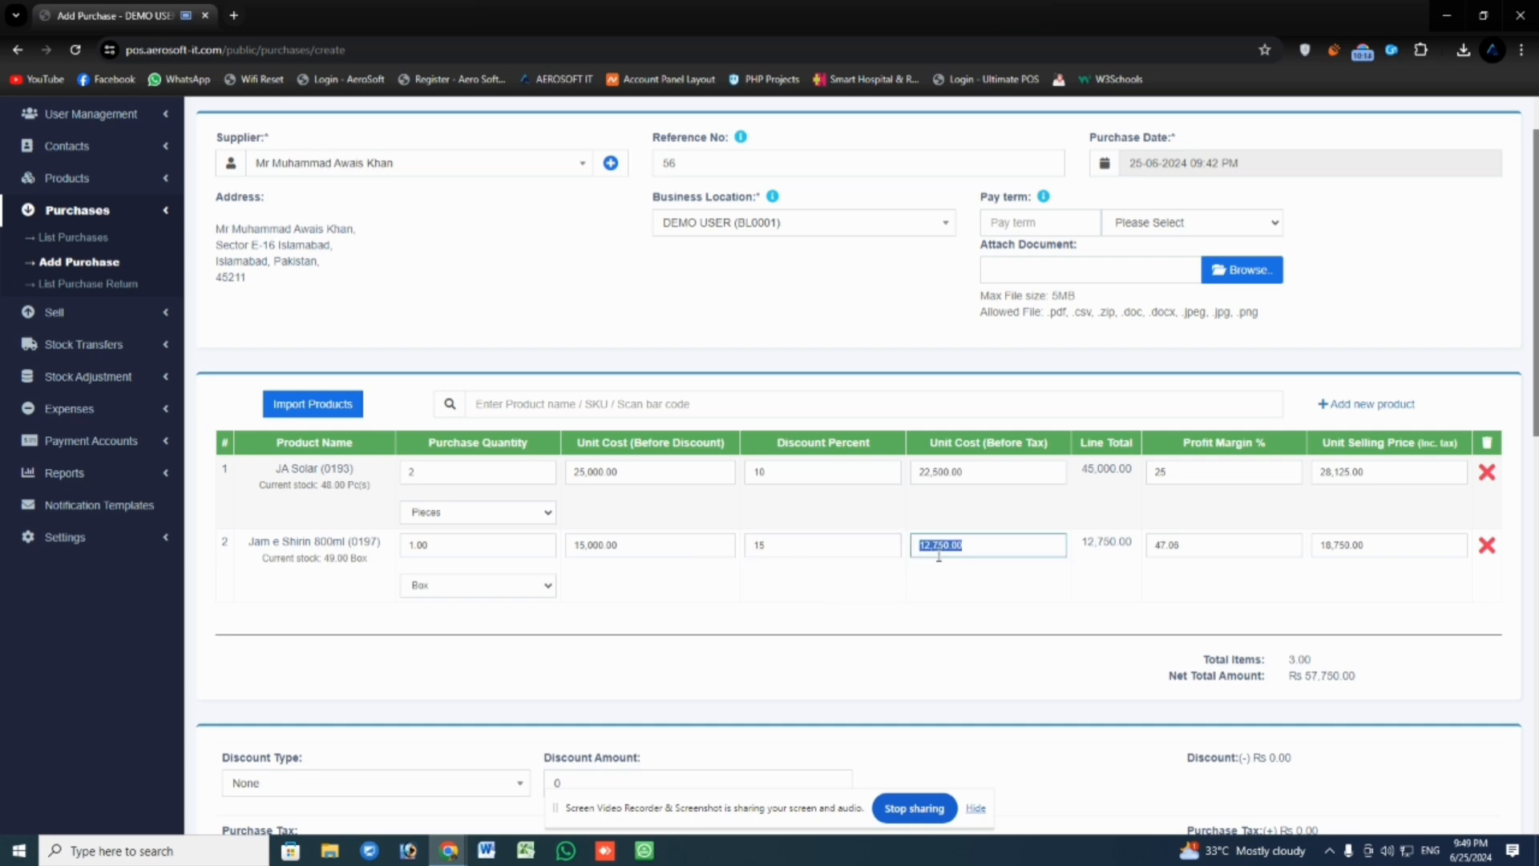
key(Tab)
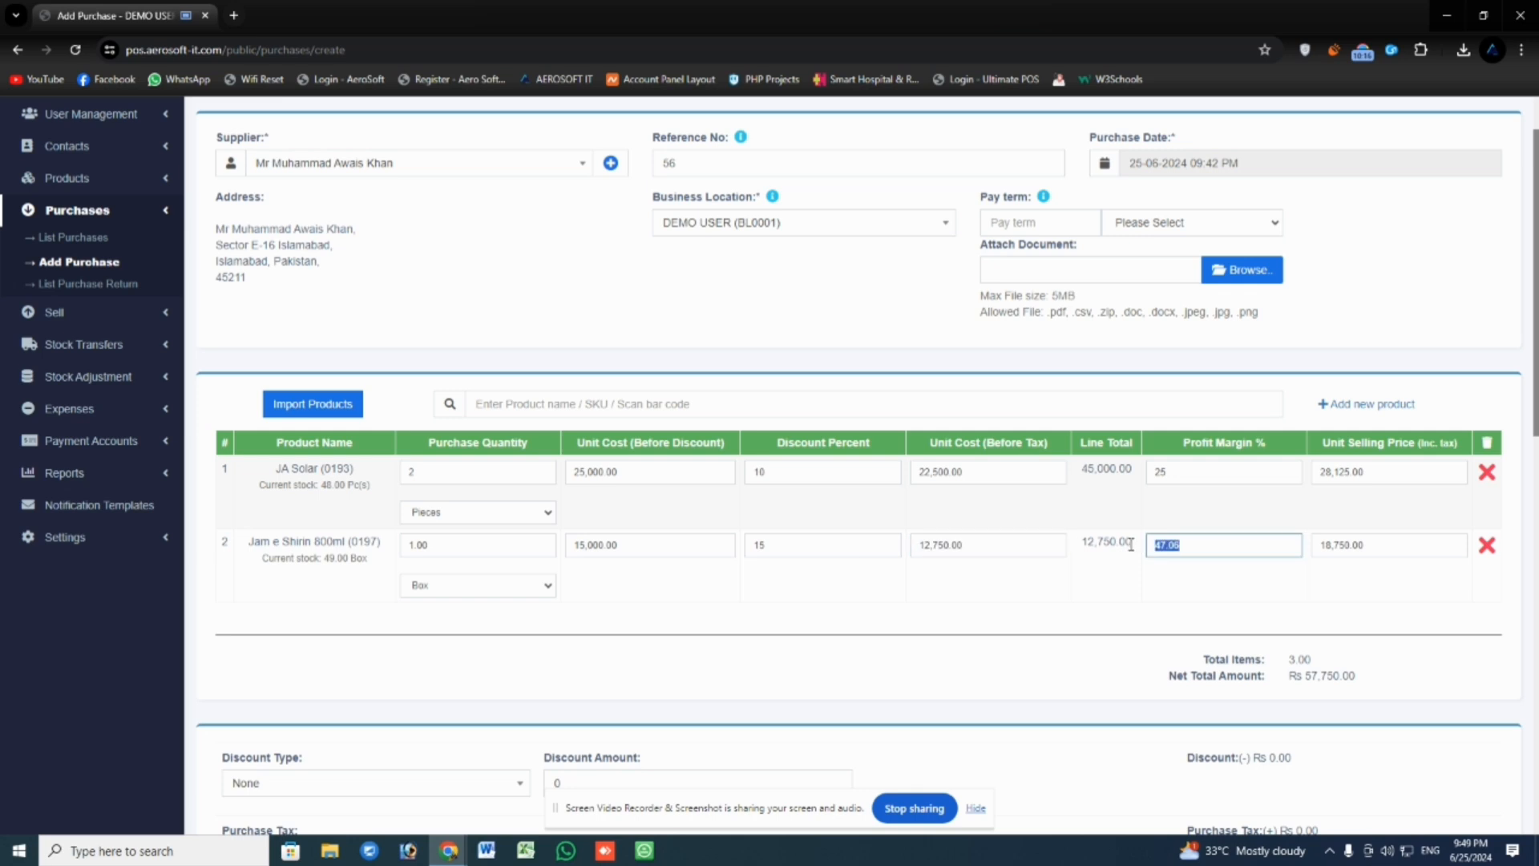
text(25)
click(1329, 583)
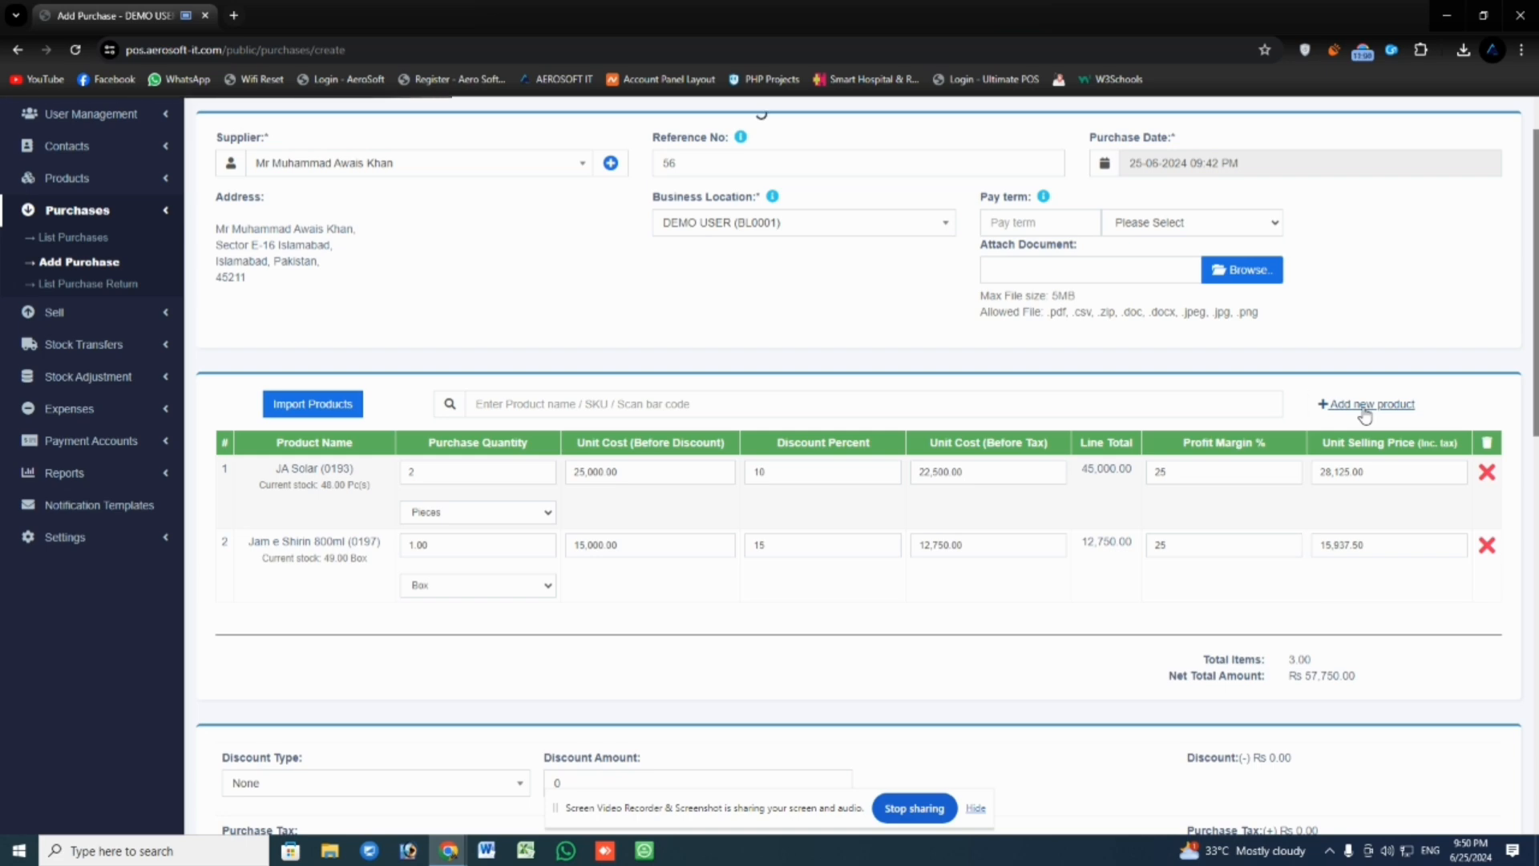
Open the form for adding a new product, look through its fields and close it without saving
click(1365, 409)
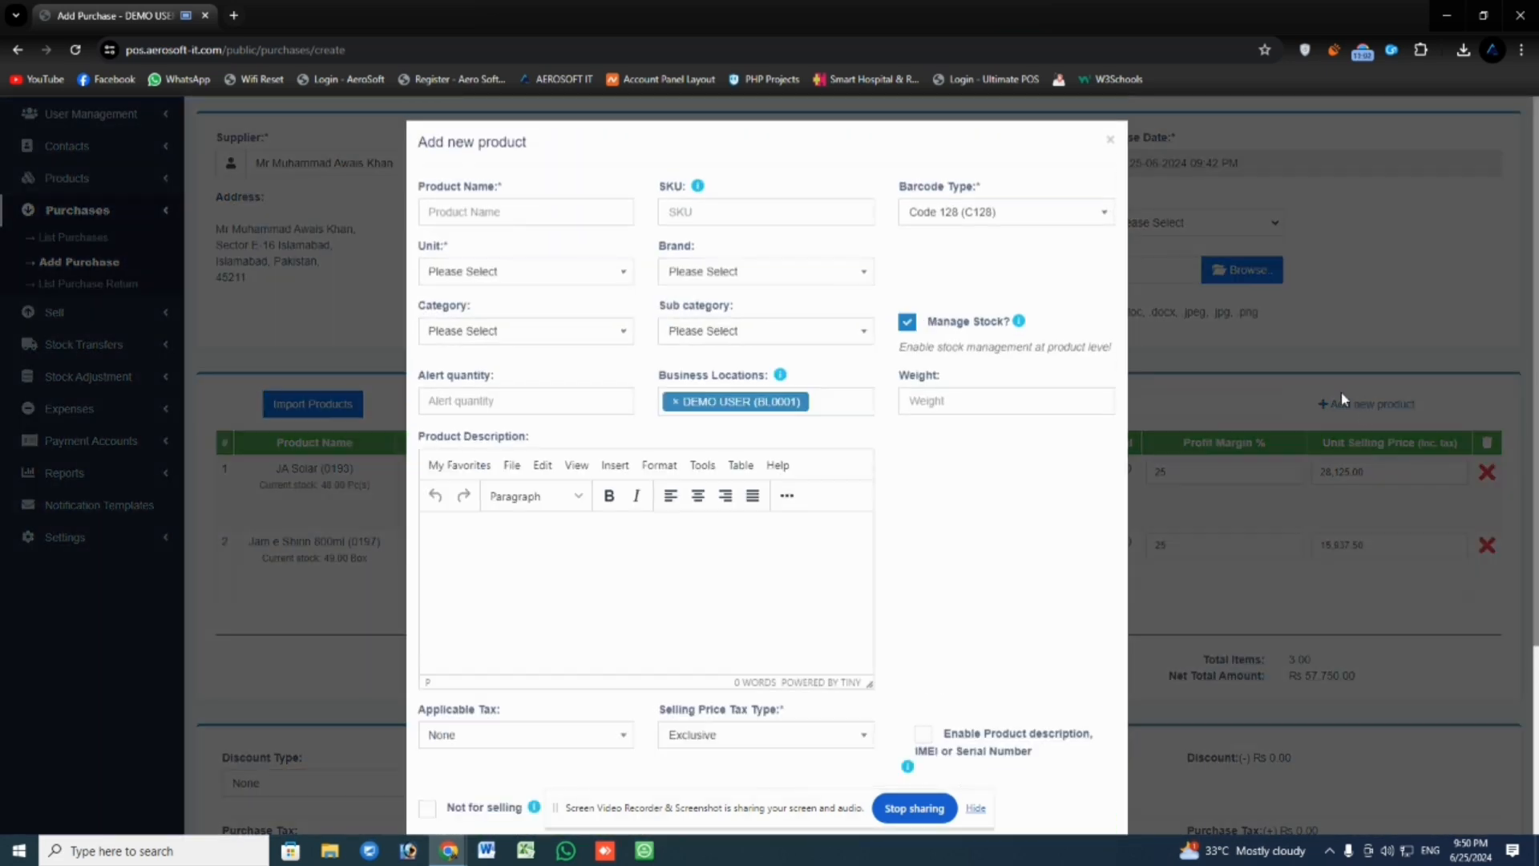
scroll(549, 249, down, 3)
scroll(550, 261, down, 1)
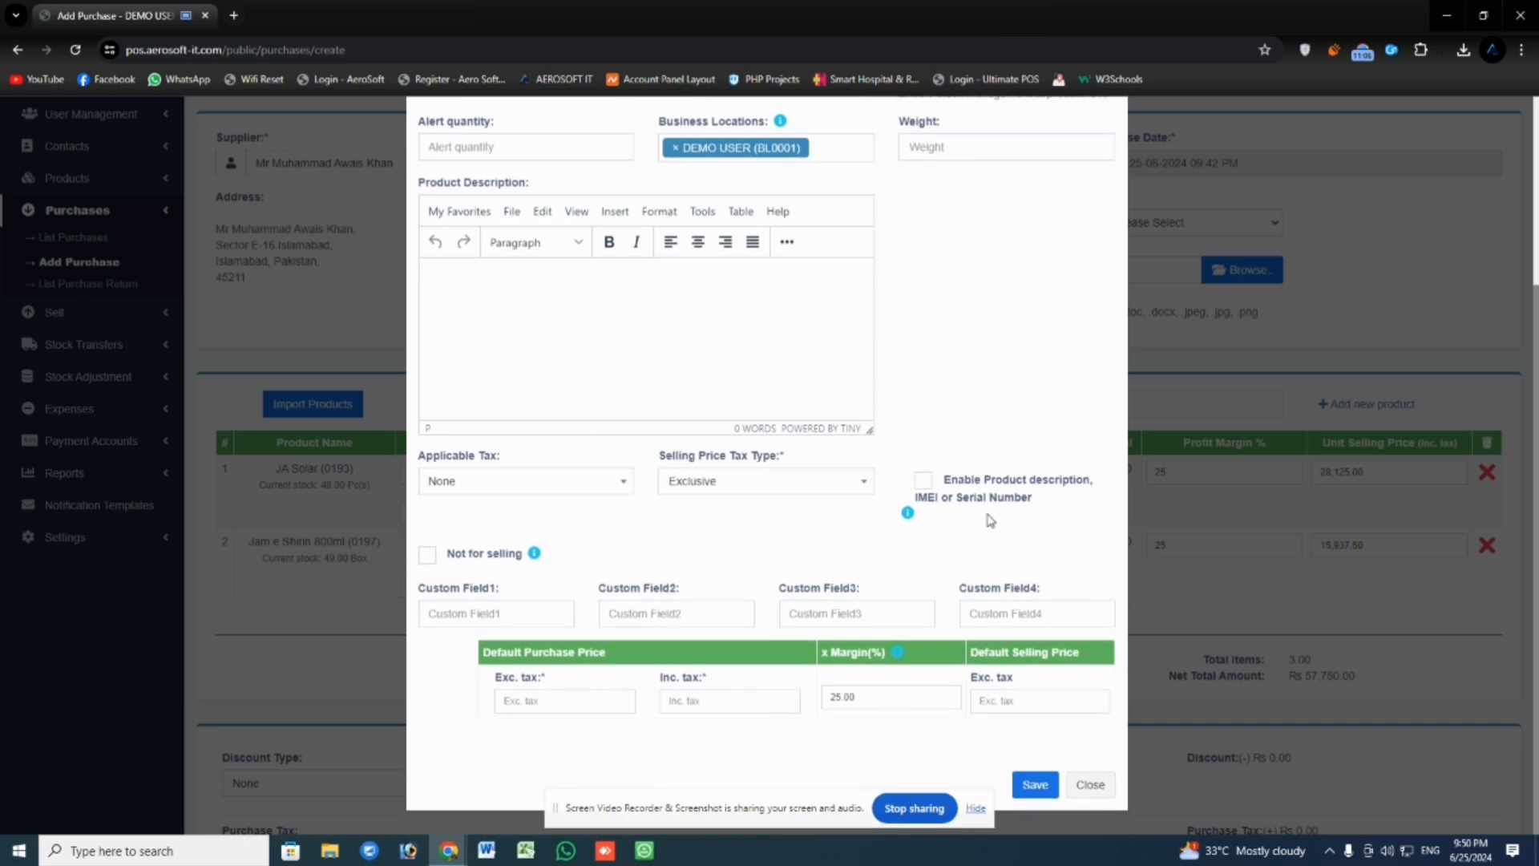
click(1073, 792)
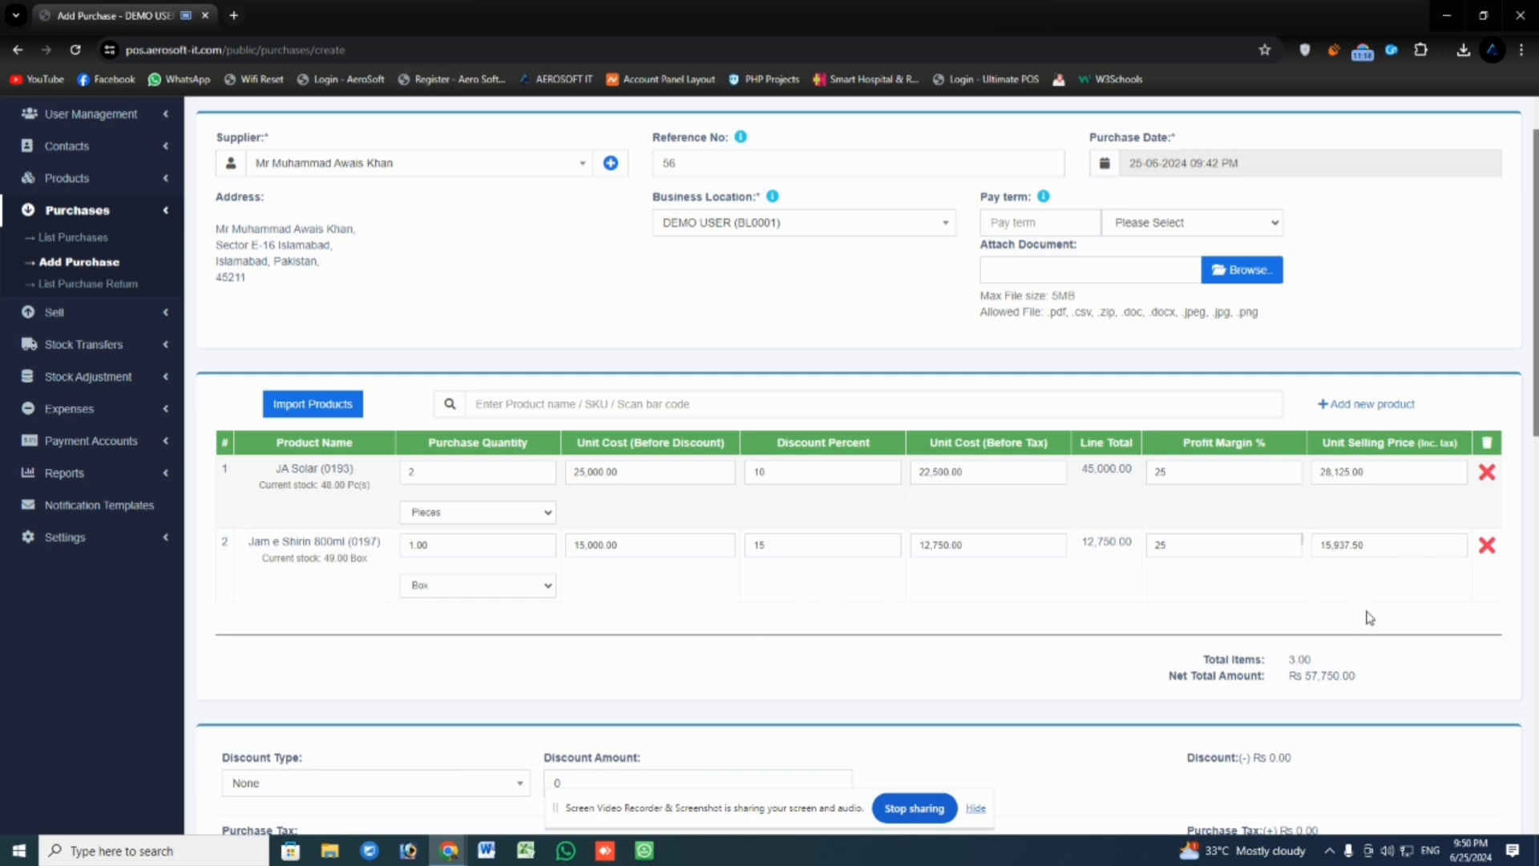
Review the product lines, the total items and net total amount, and the discount, tax and shipping sections of the purchase
scroll(1369, 617, down, 2)
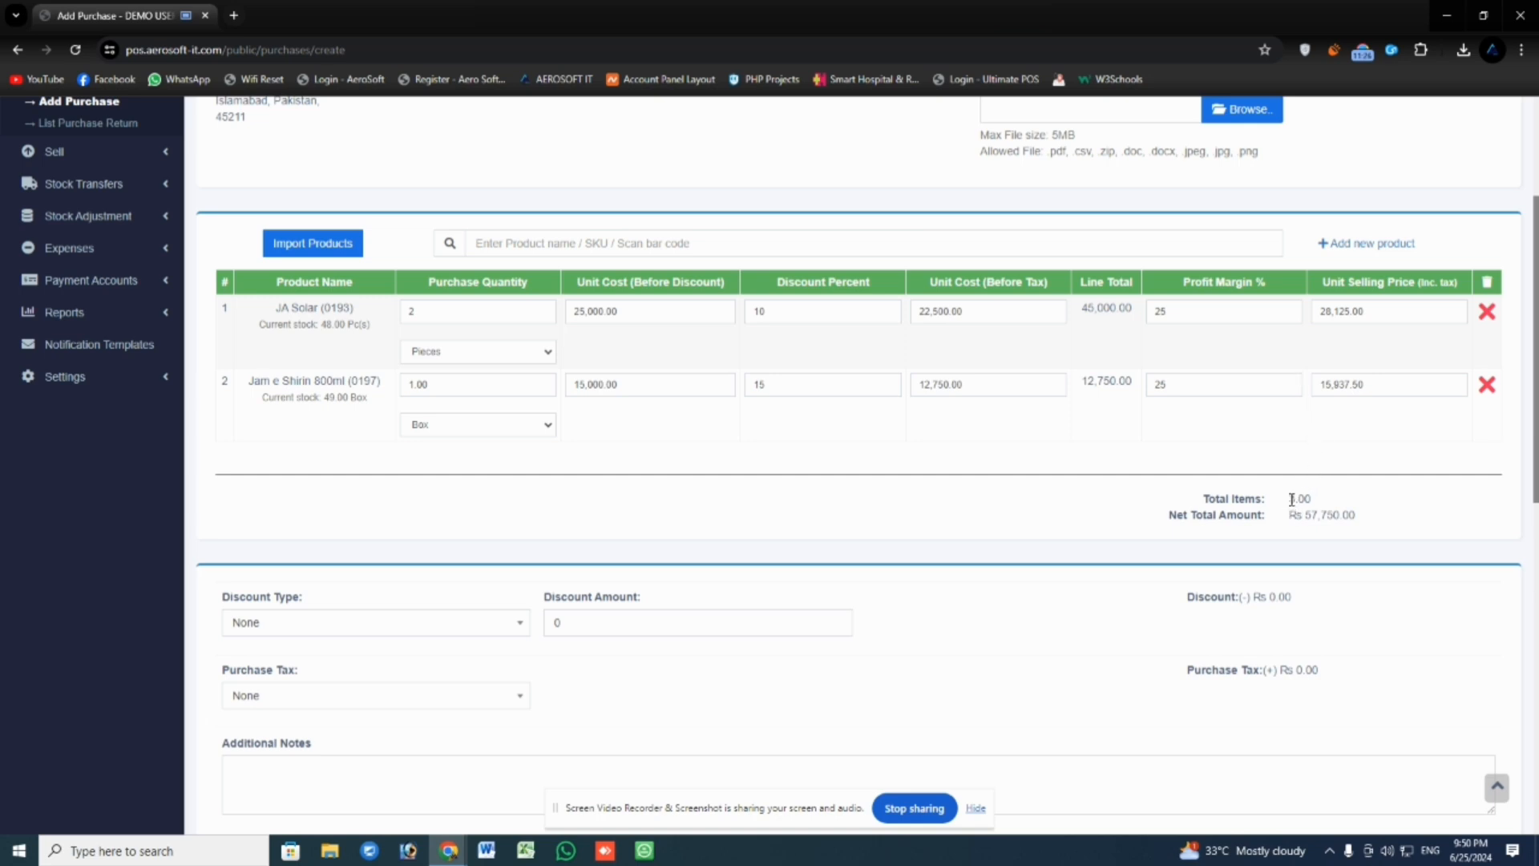
drag(1289, 498, 1307, 497)
click(1412, 520)
scroll(1416, 509, down, 2)
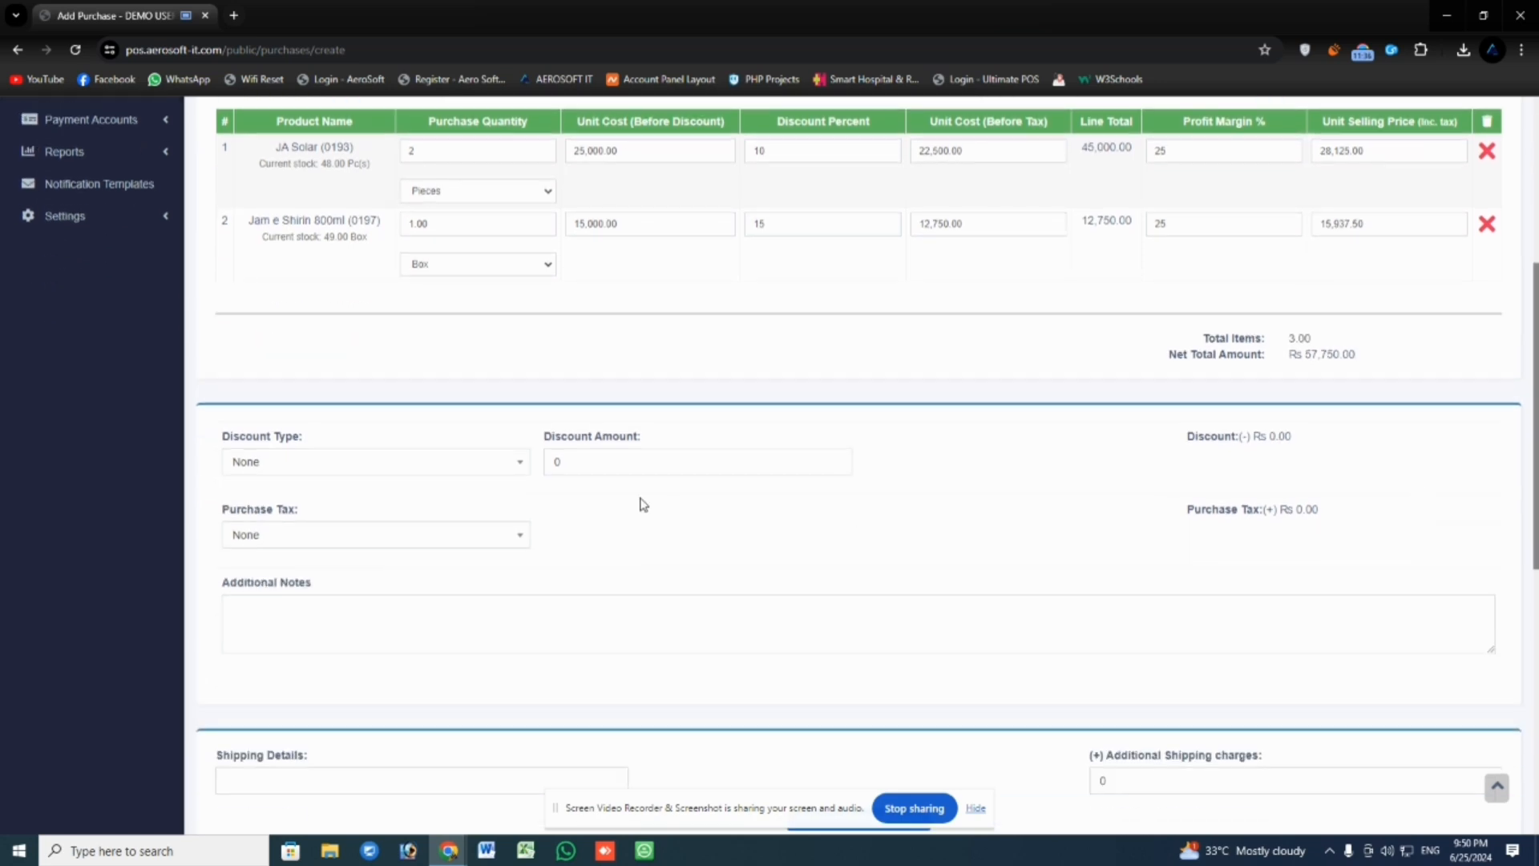
scroll(613, 497, down, 1)
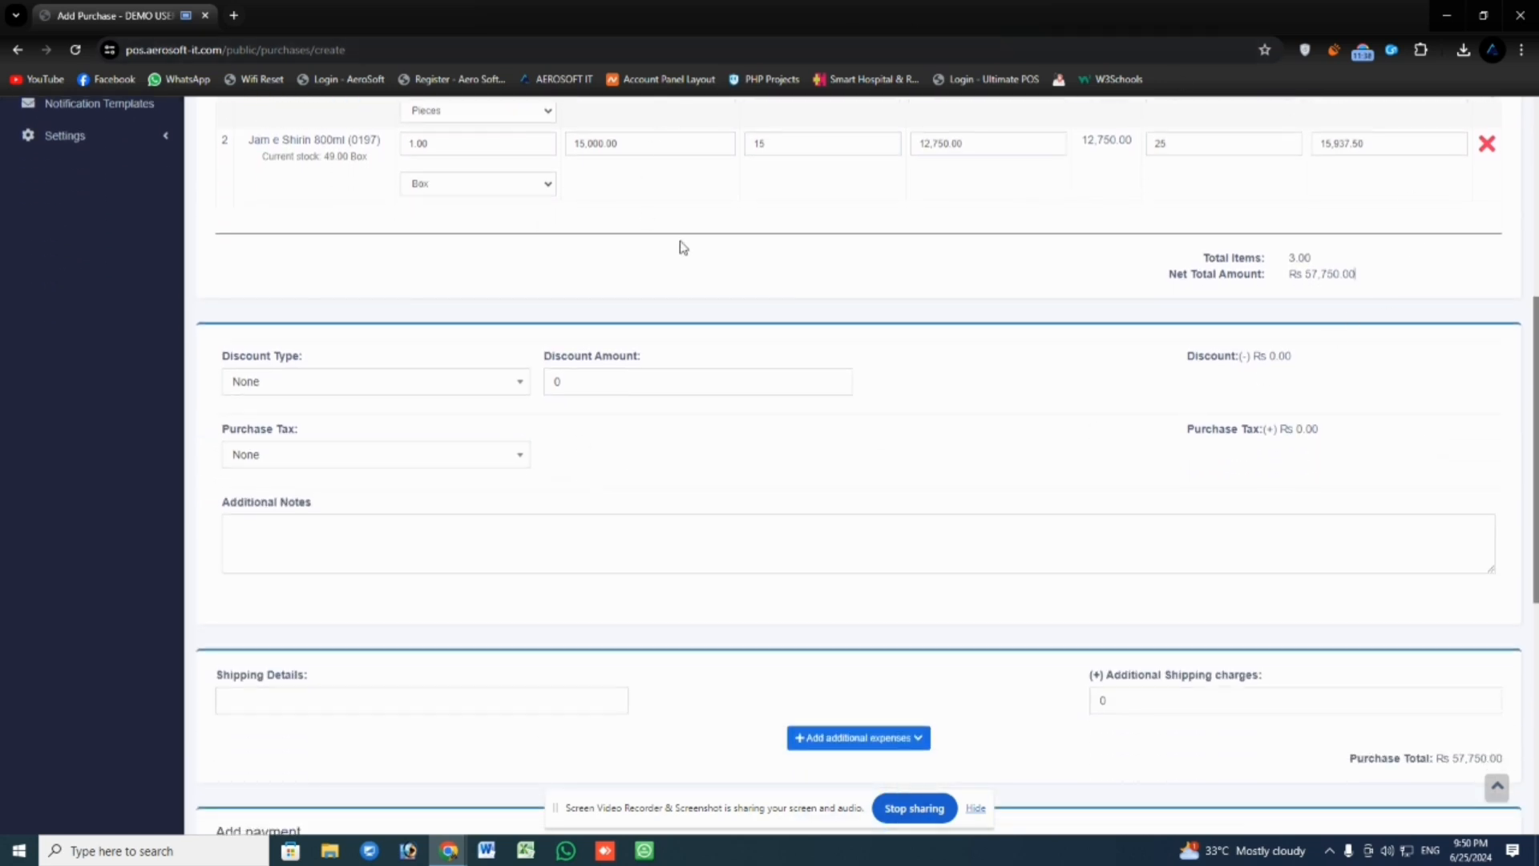
scroll(770, 321, up, 5)
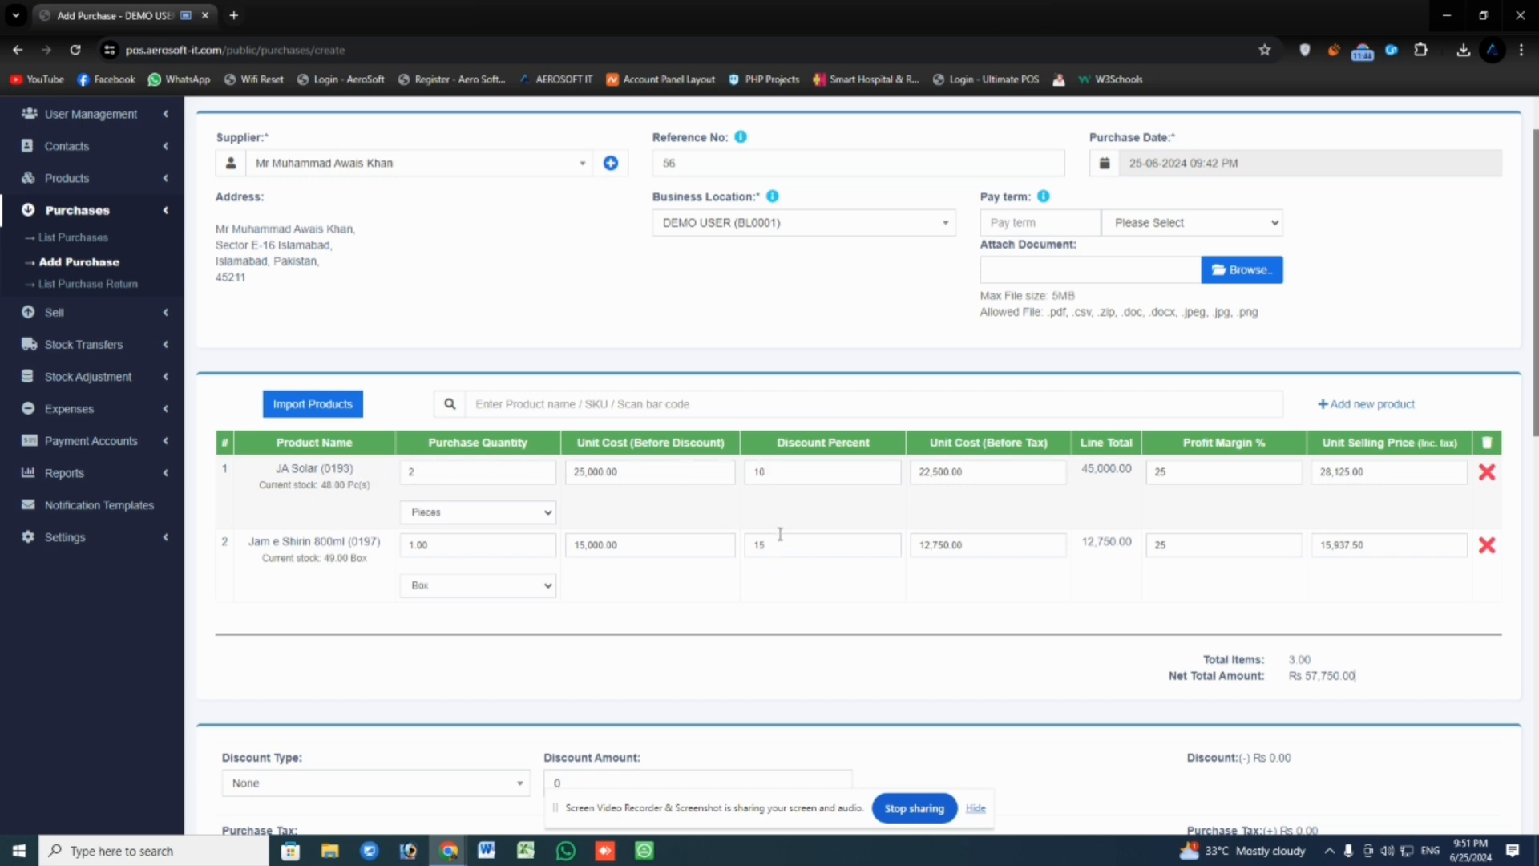
scroll(791, 498, down, 5)
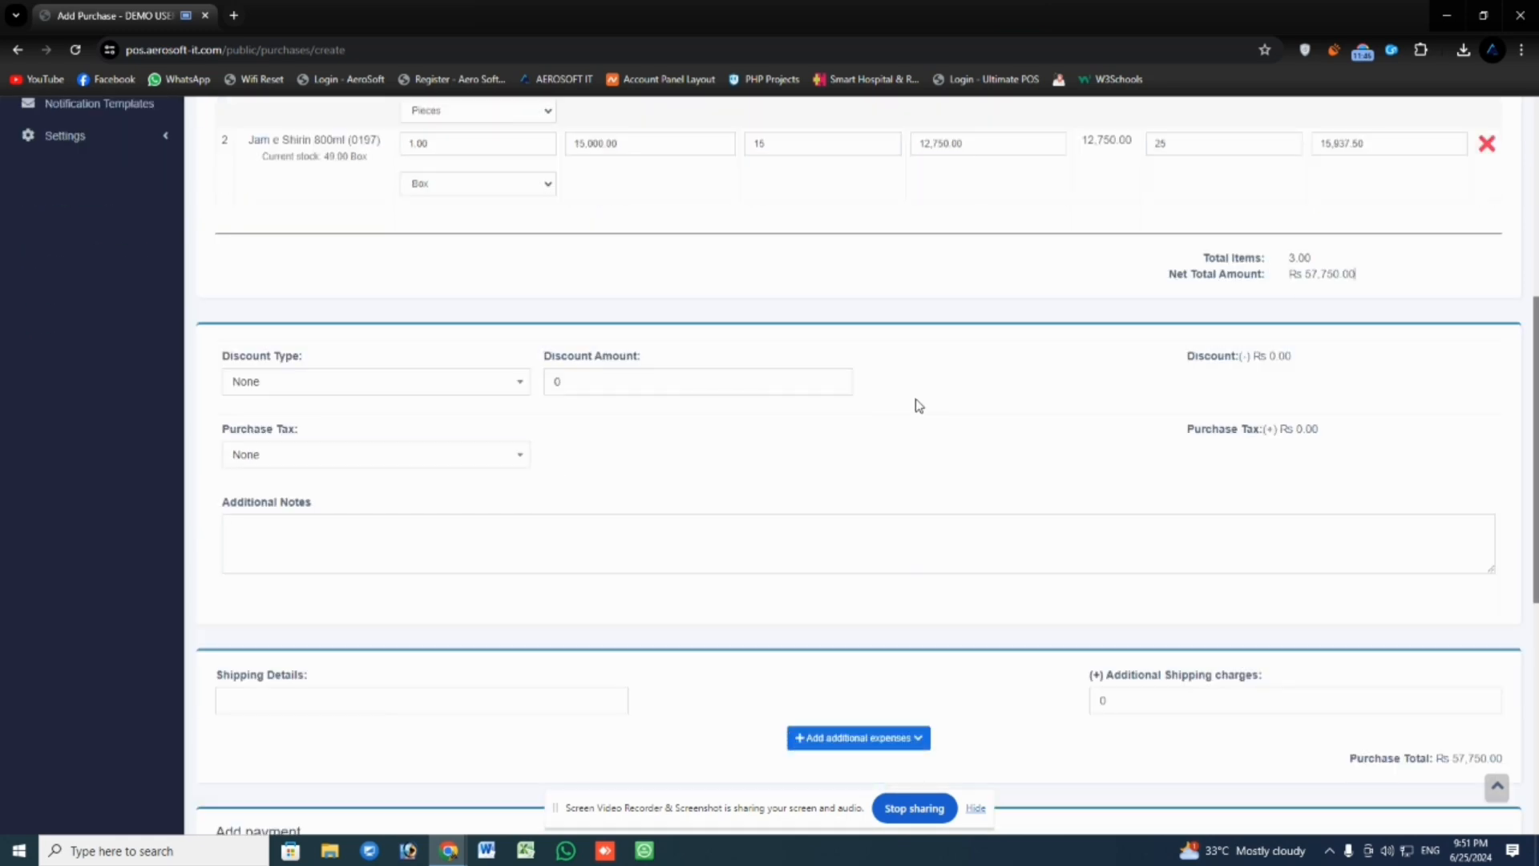
scroll(1037, 364, up, 5)
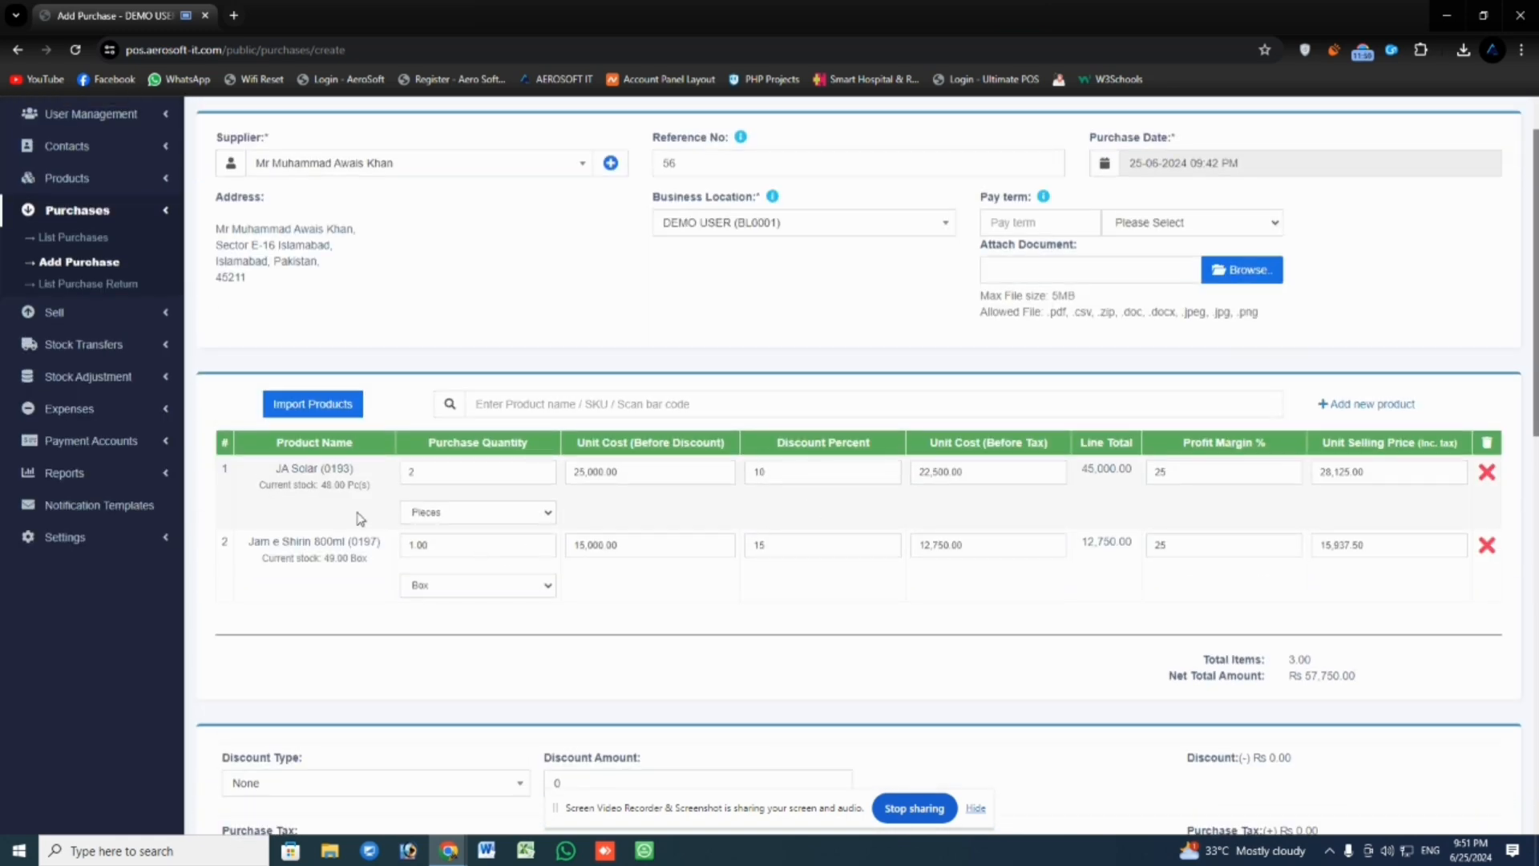
Apply a Percentage discount with an amount of 5 to the whole purchase
scroll(561, 457, down, 3)
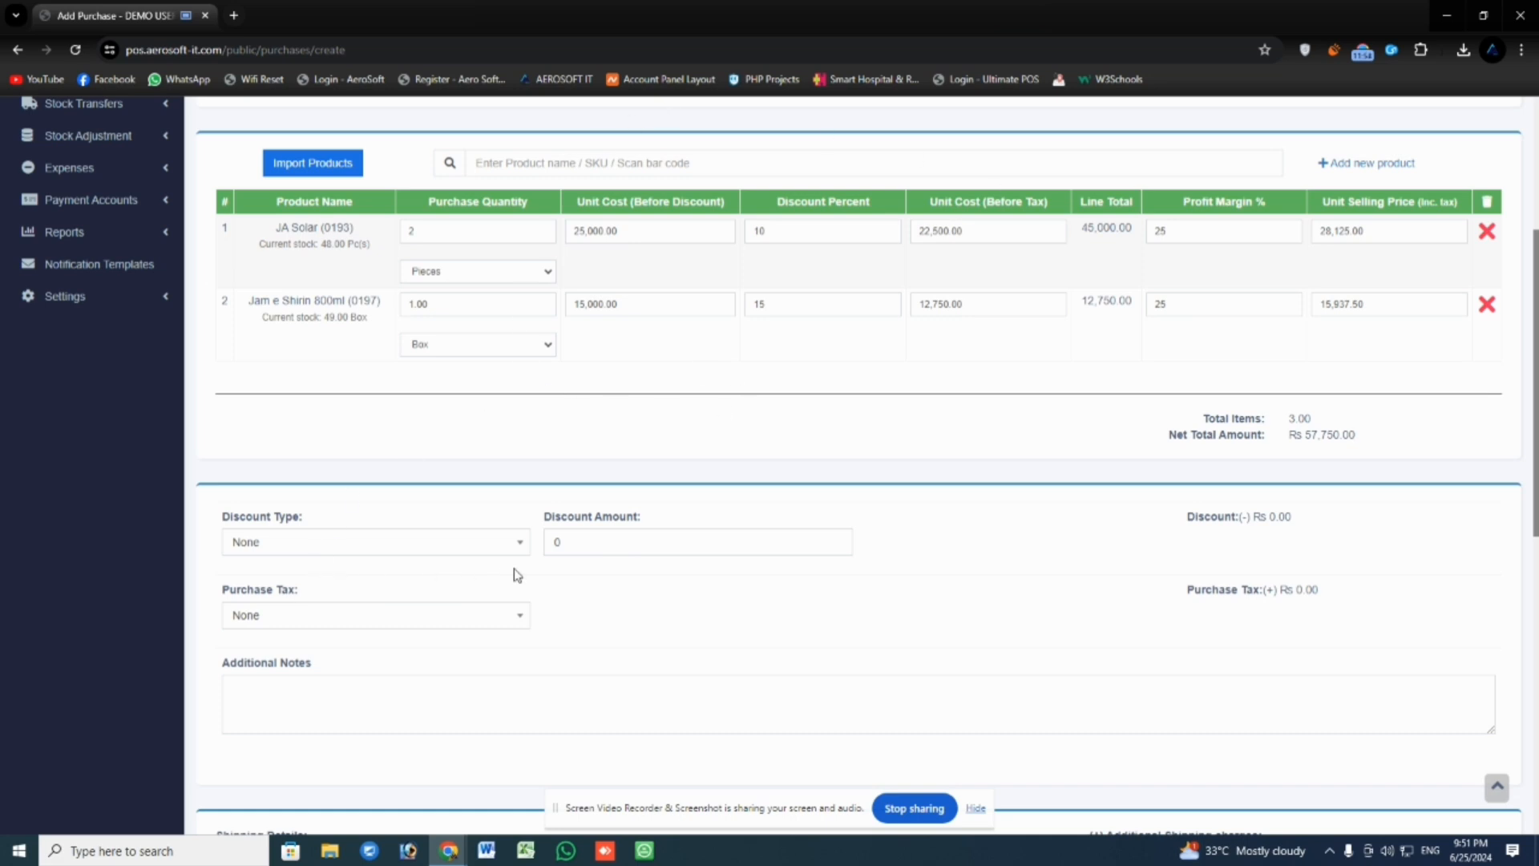
scroll(346, 530, down, 1)
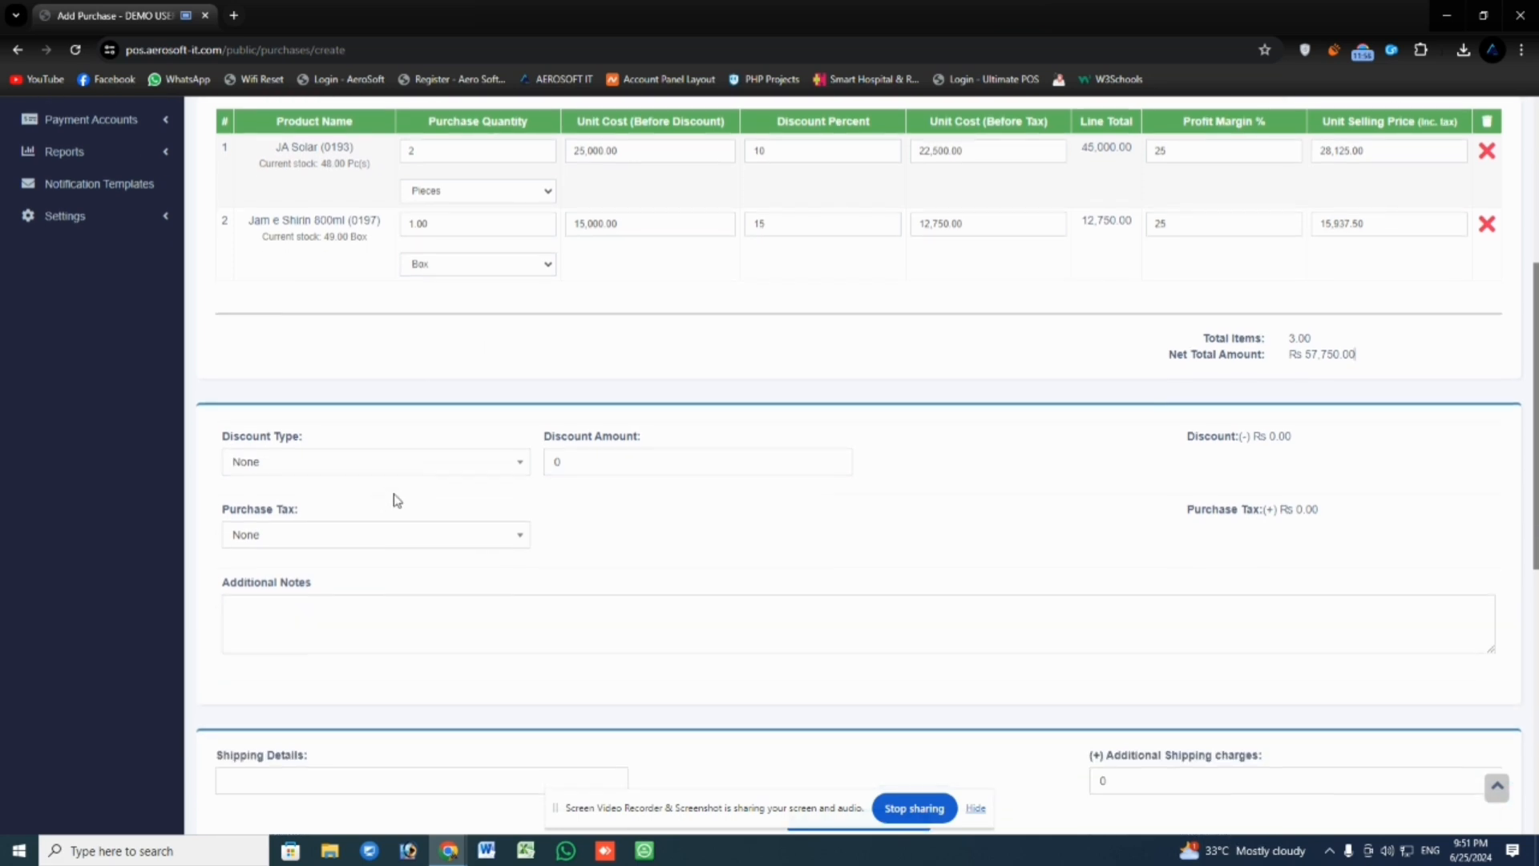
click(516, 471)
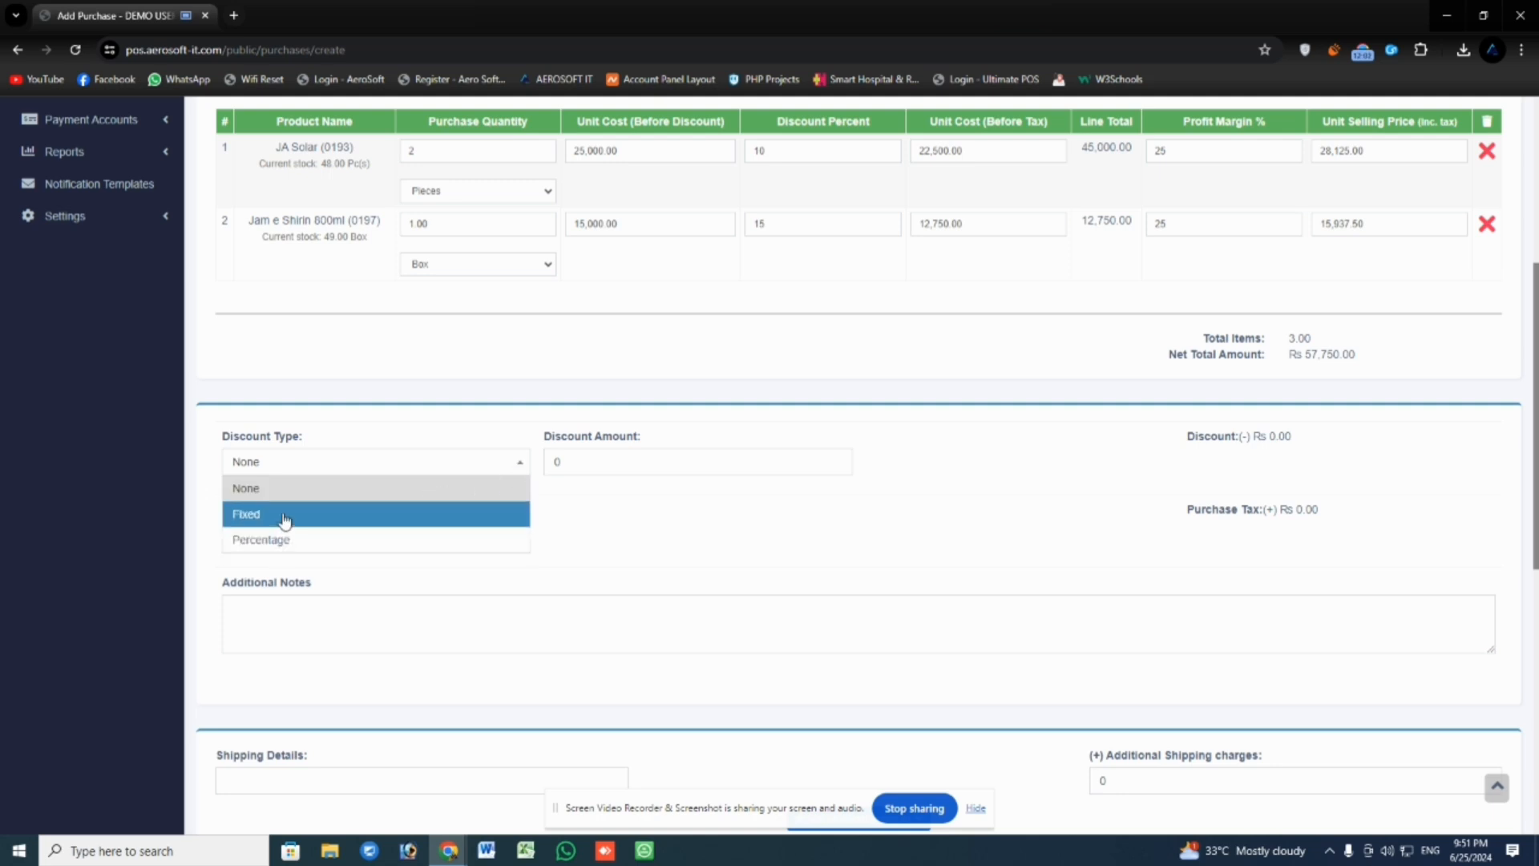
click(285, 540)
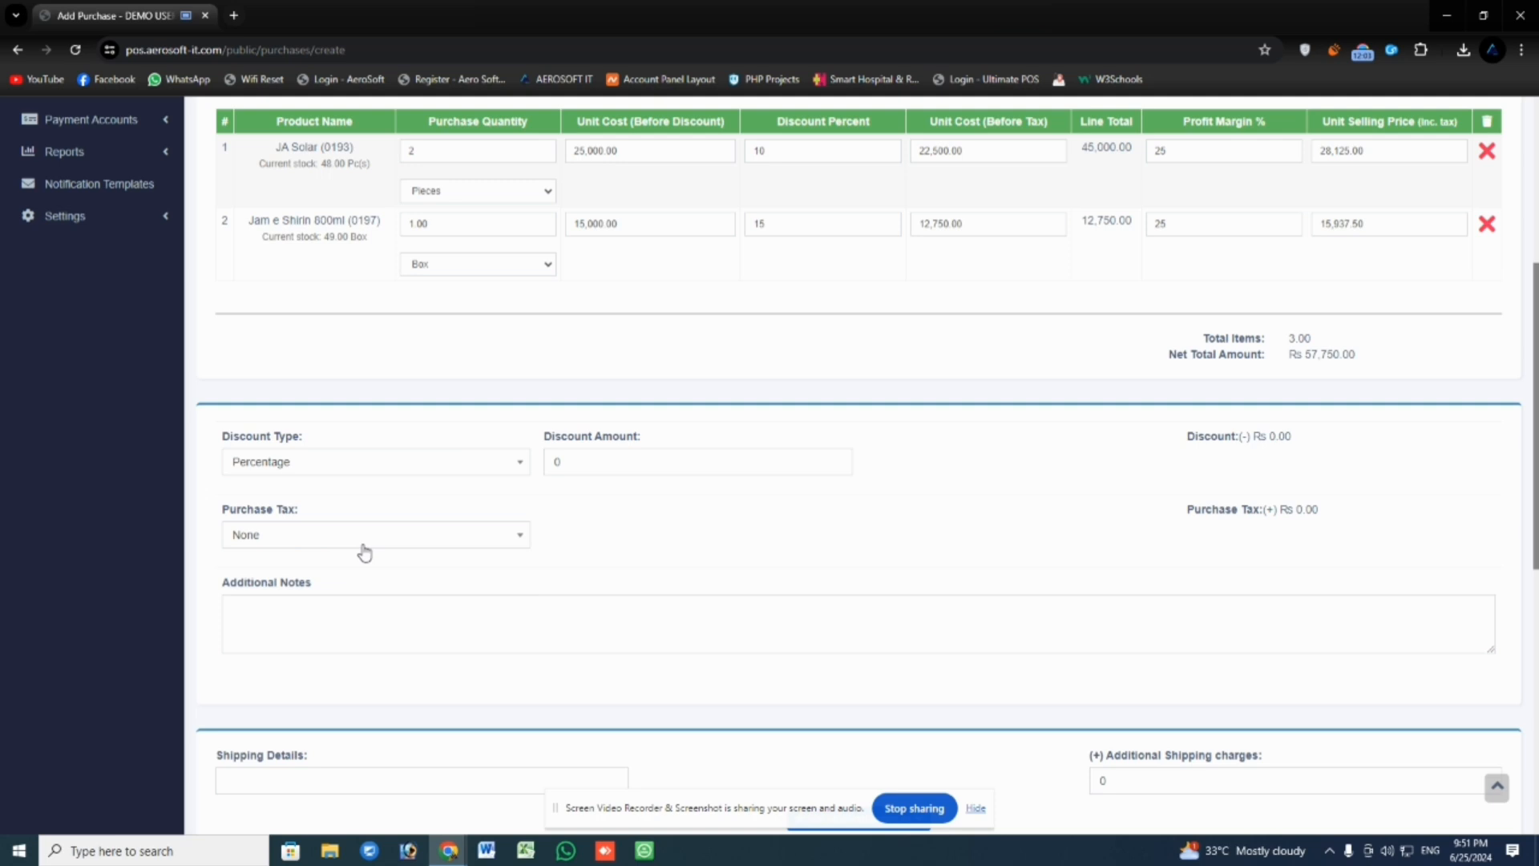
click(570, 458)
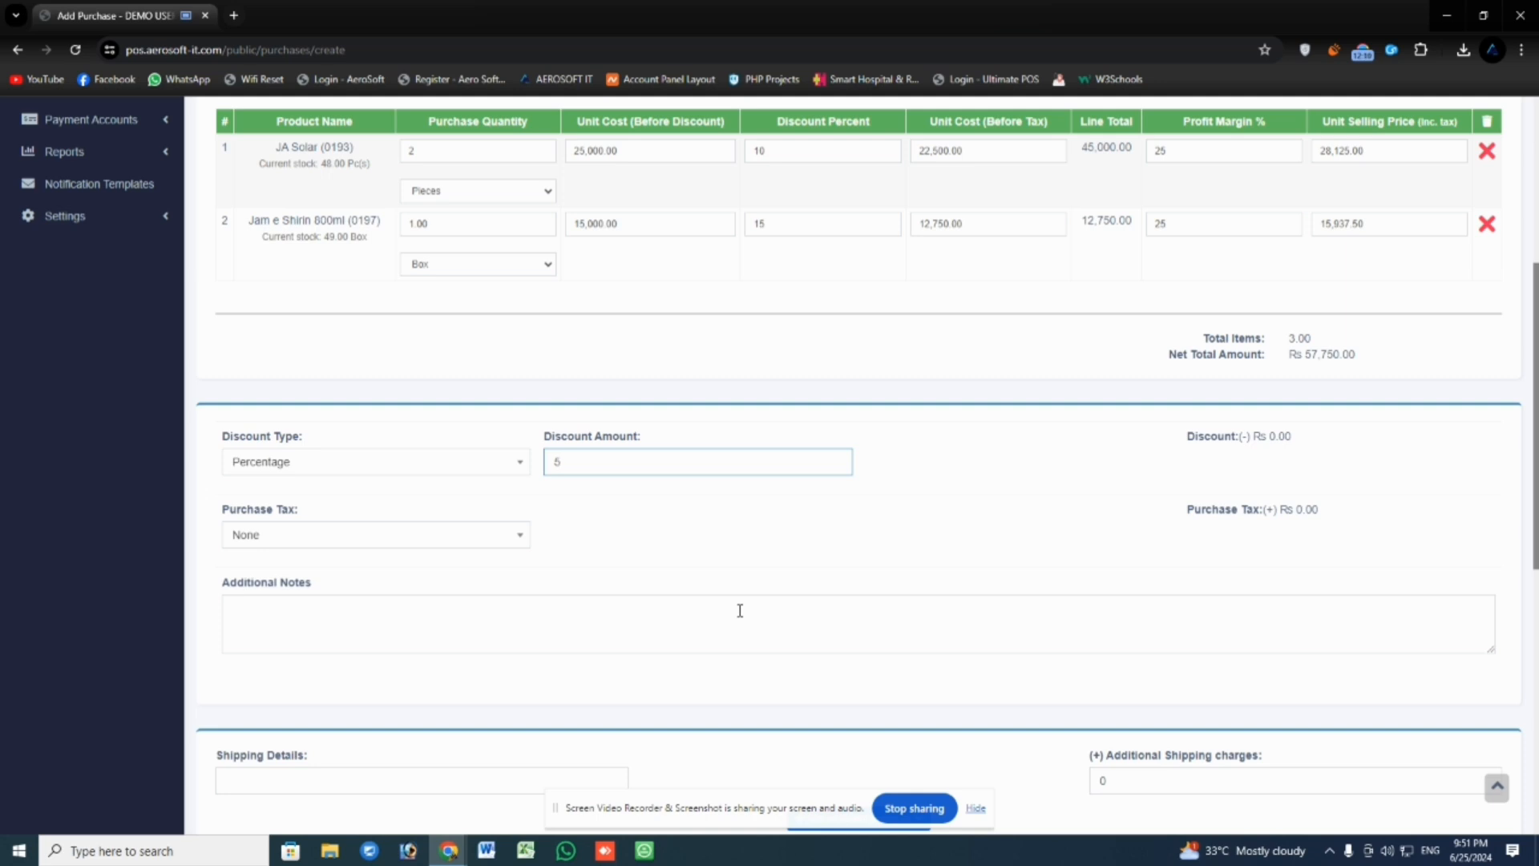
click(954, 534)
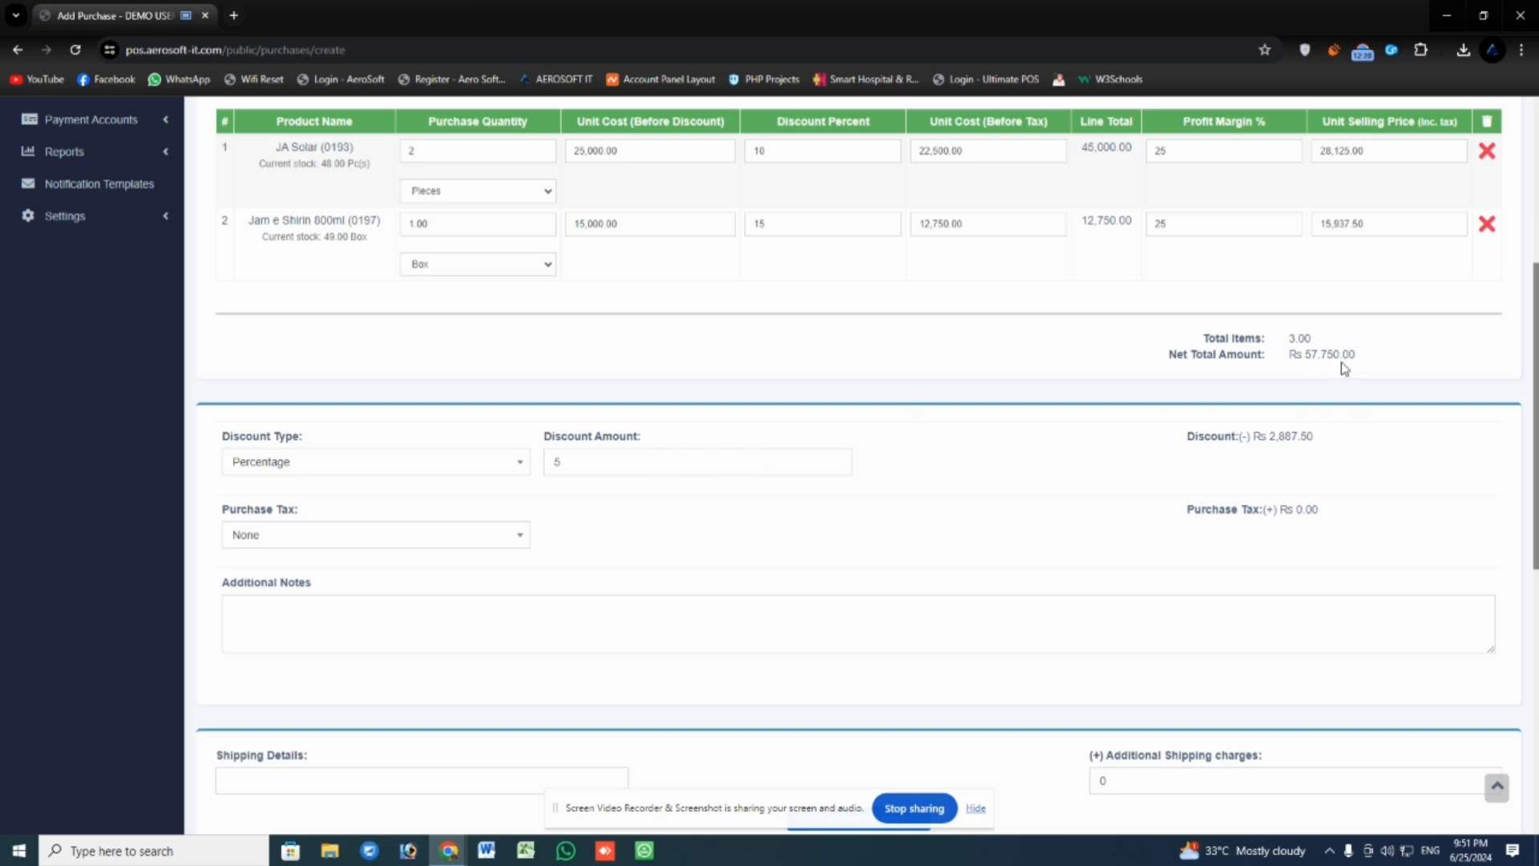
Check the tax, notes and shipping fields, expanding and collapsing the additional expenses rows
scroll(479, 517, down, 2)
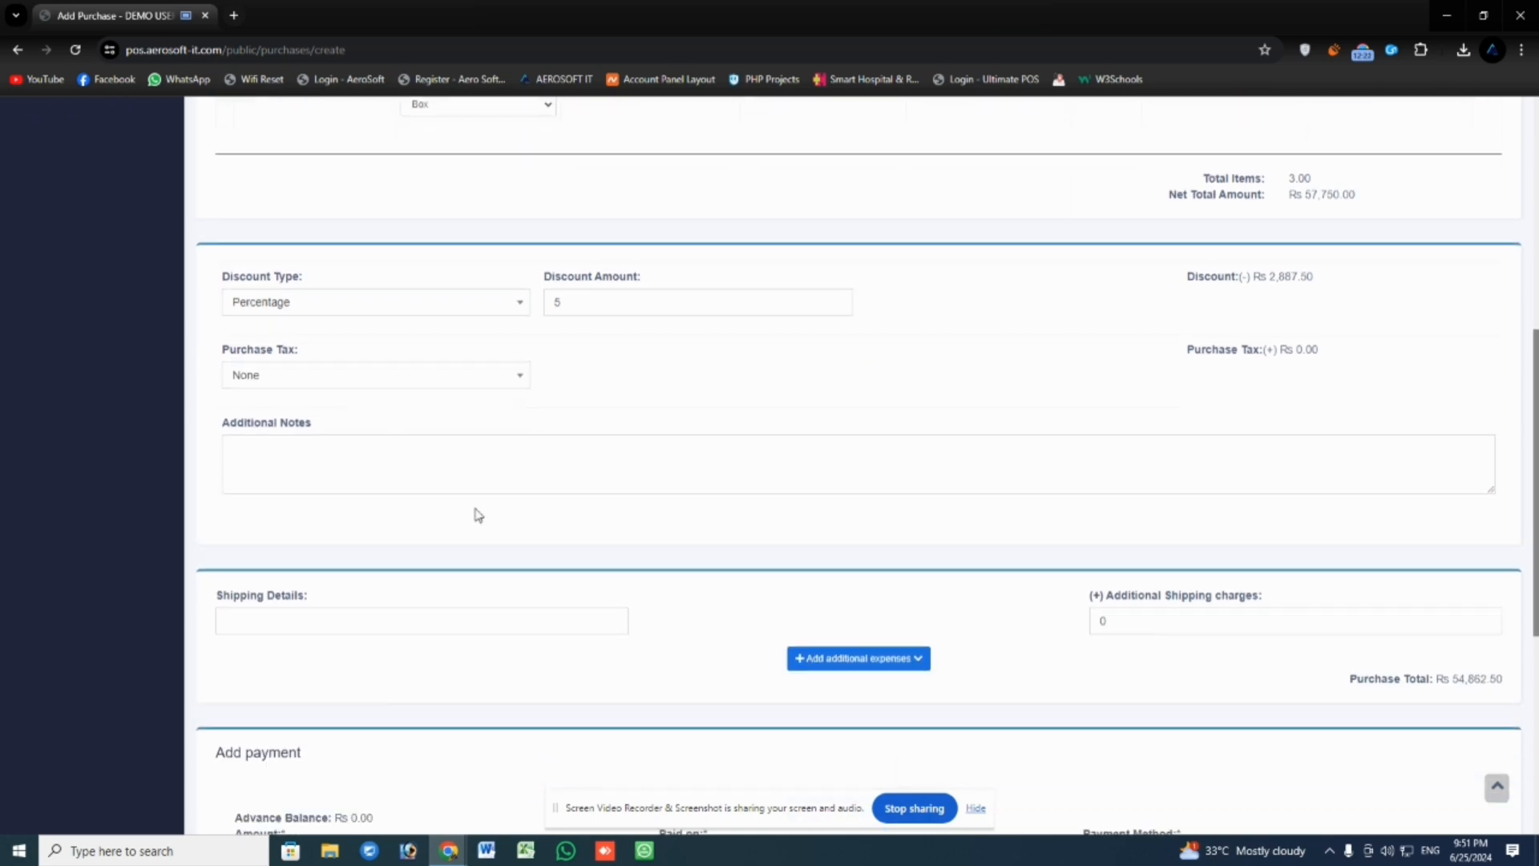
scroll(481, 513, down, 2)
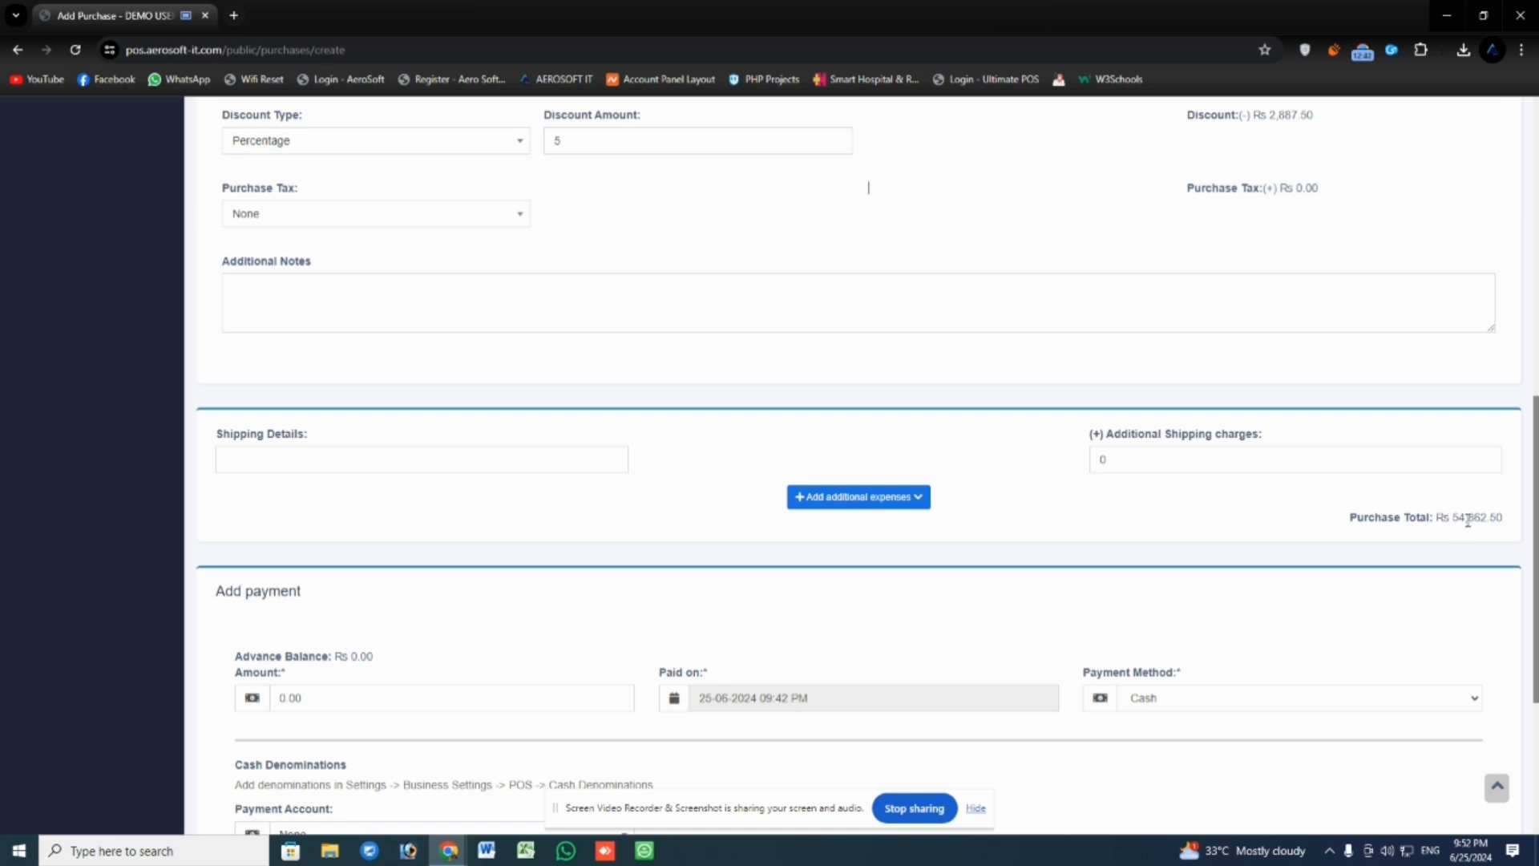
click(919, 500)
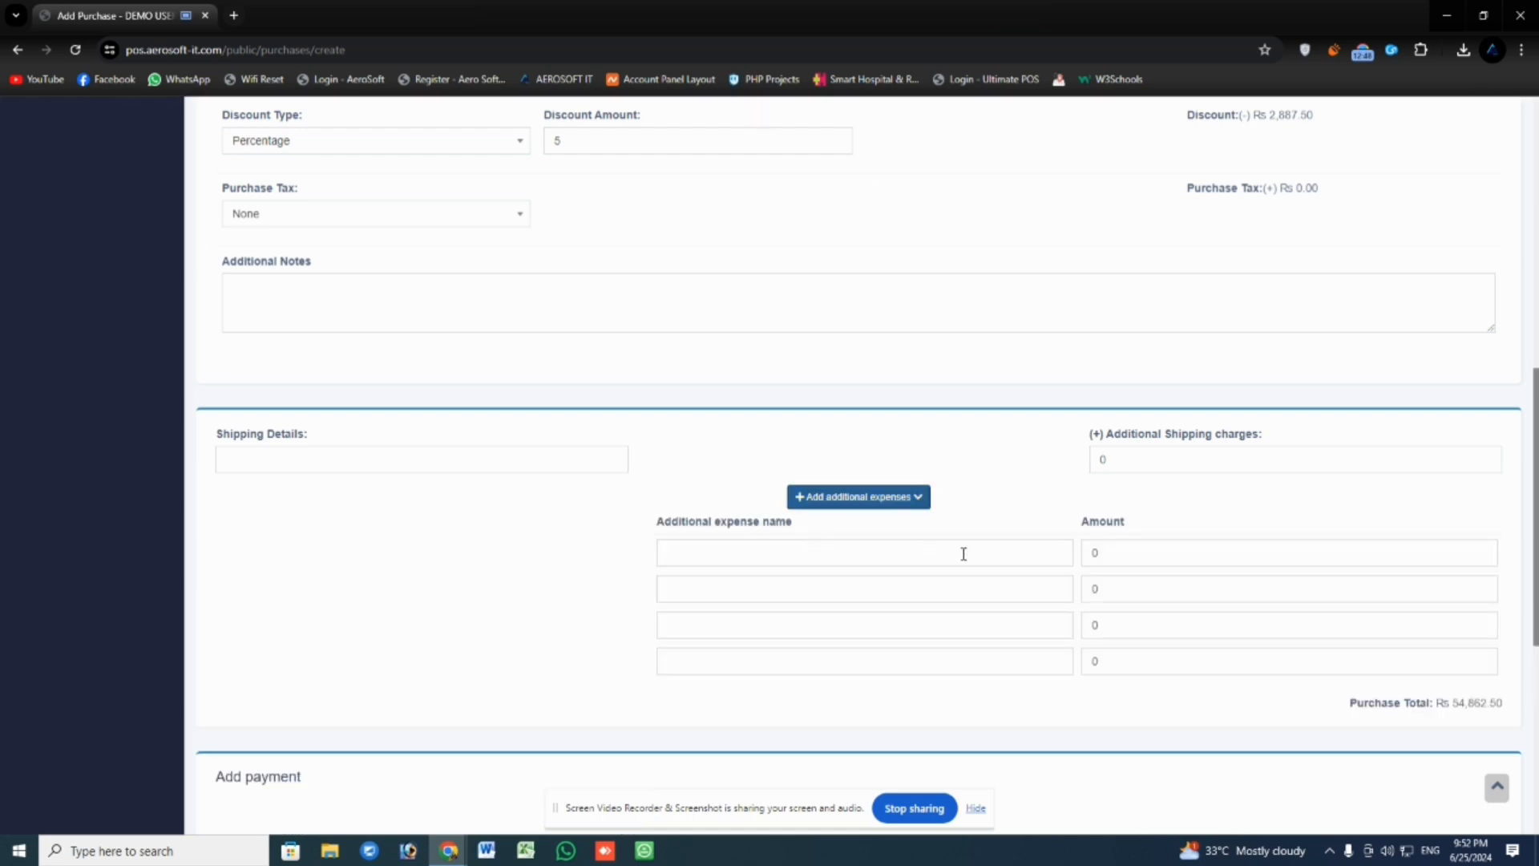
click(873, 499)
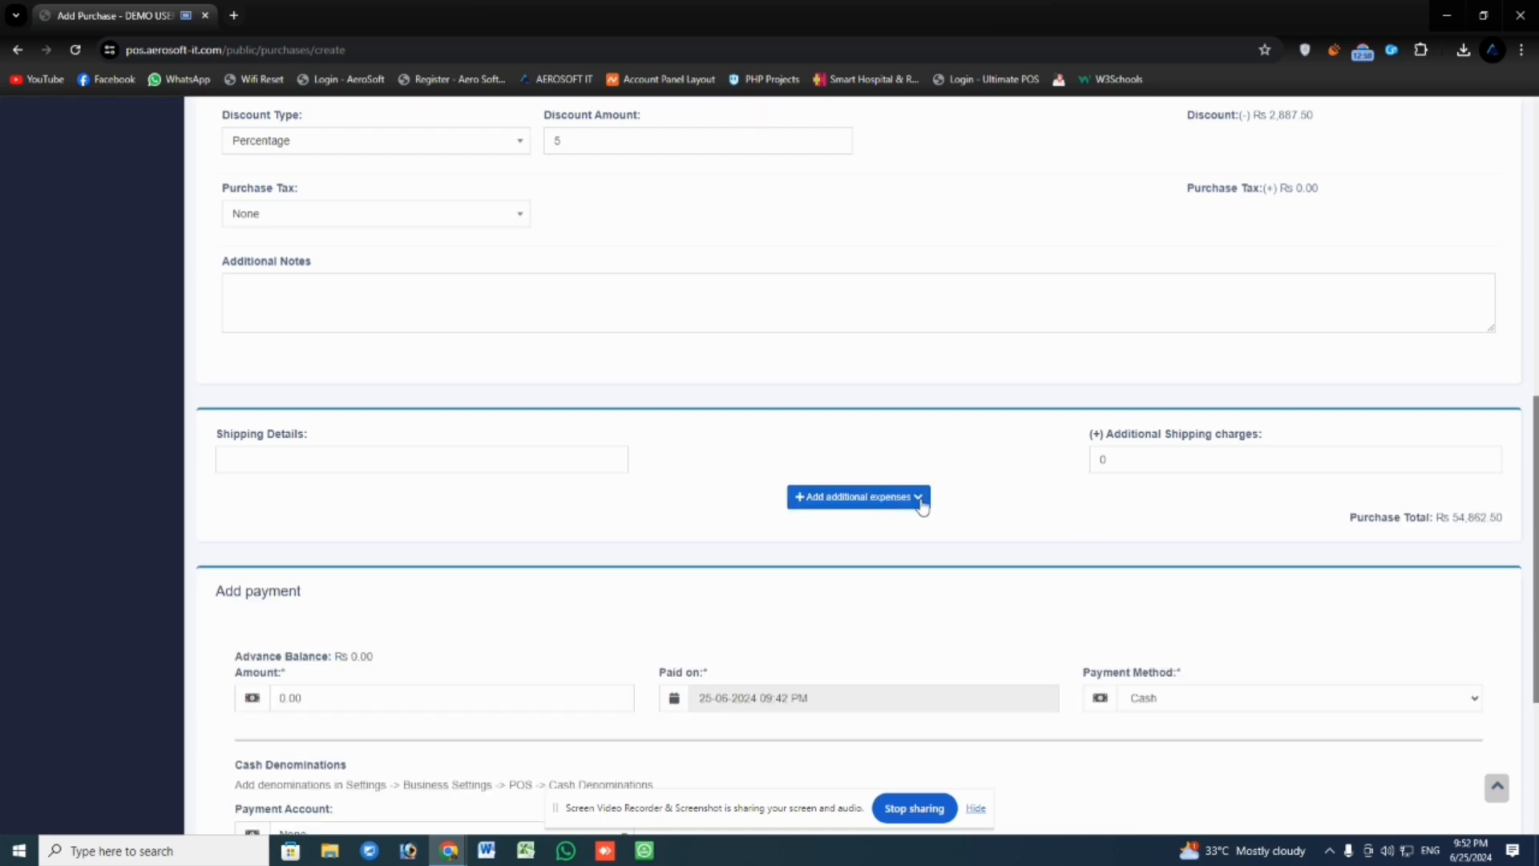
Compare the purchase total with the net total and discount, and examine the payment section and its payment due
scroll(1158, 506, down, 1)
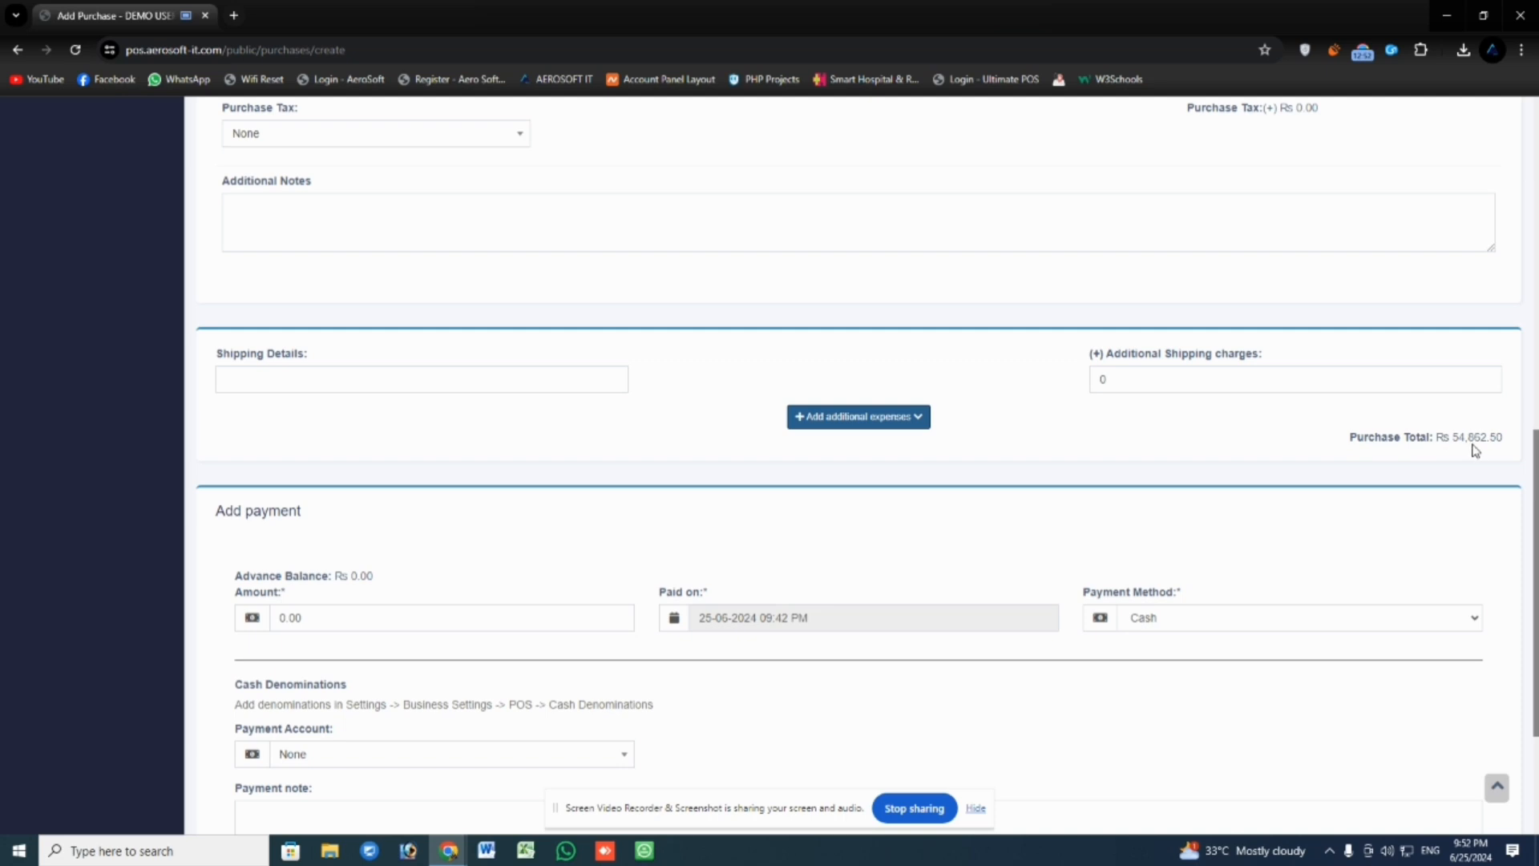
scroll(1475, 449, up, 4)
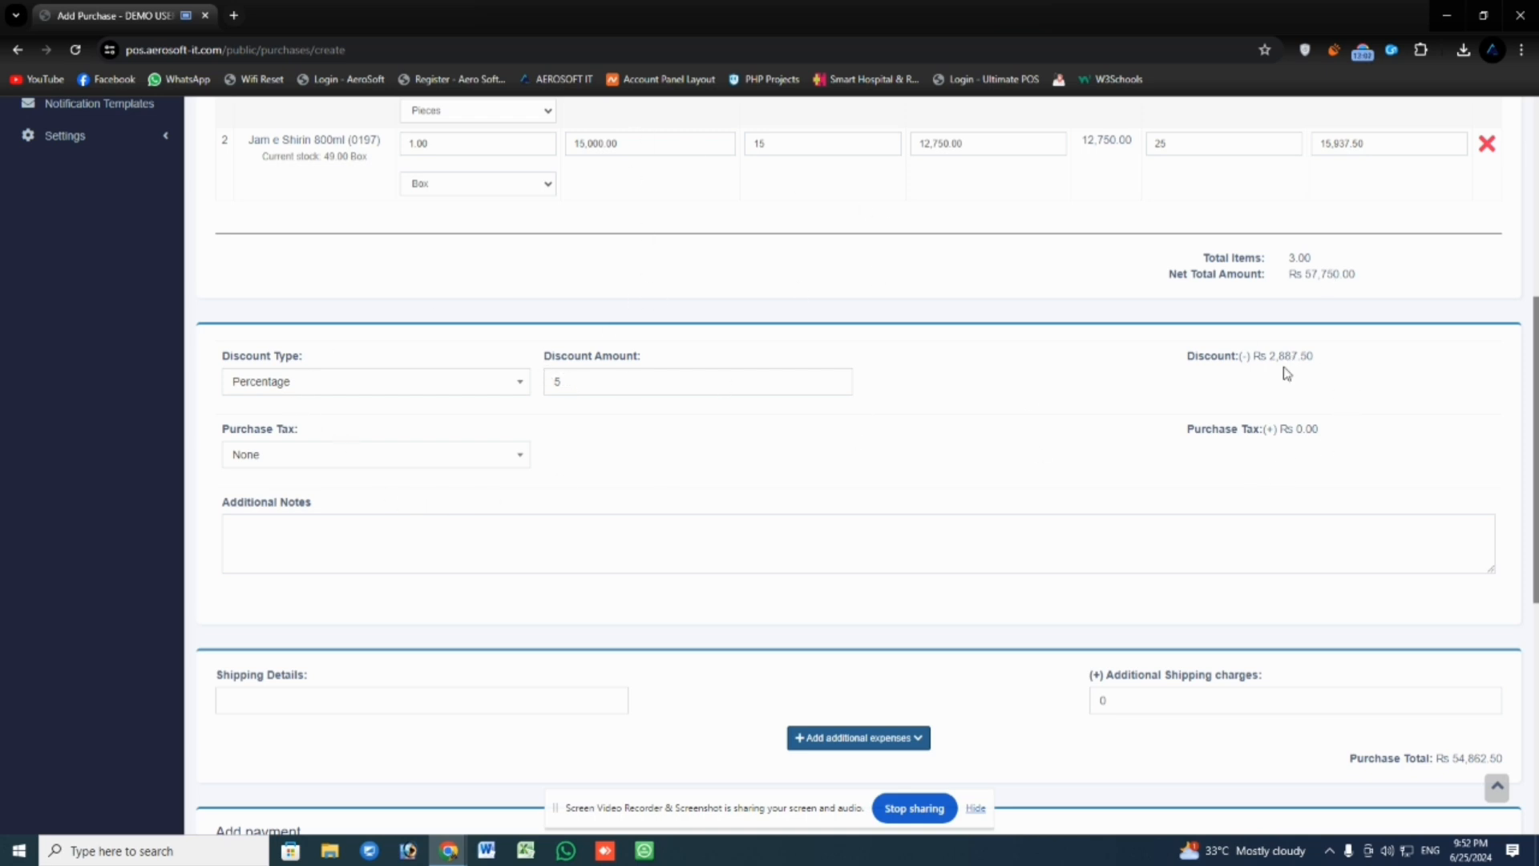
scroll(1304, 299, down, 3)
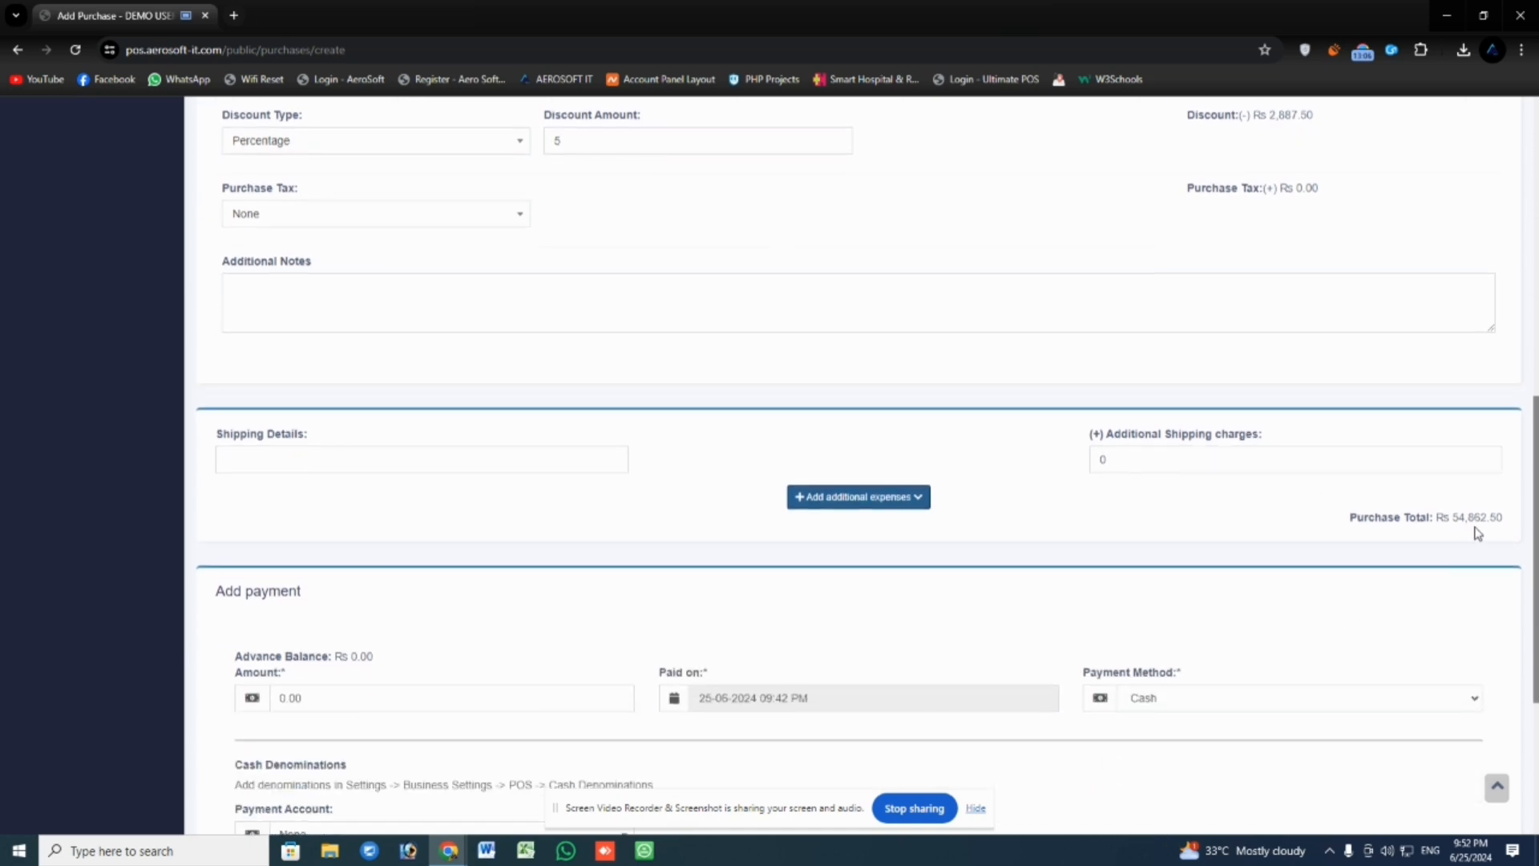
scroll(1478, 533, down, 1)
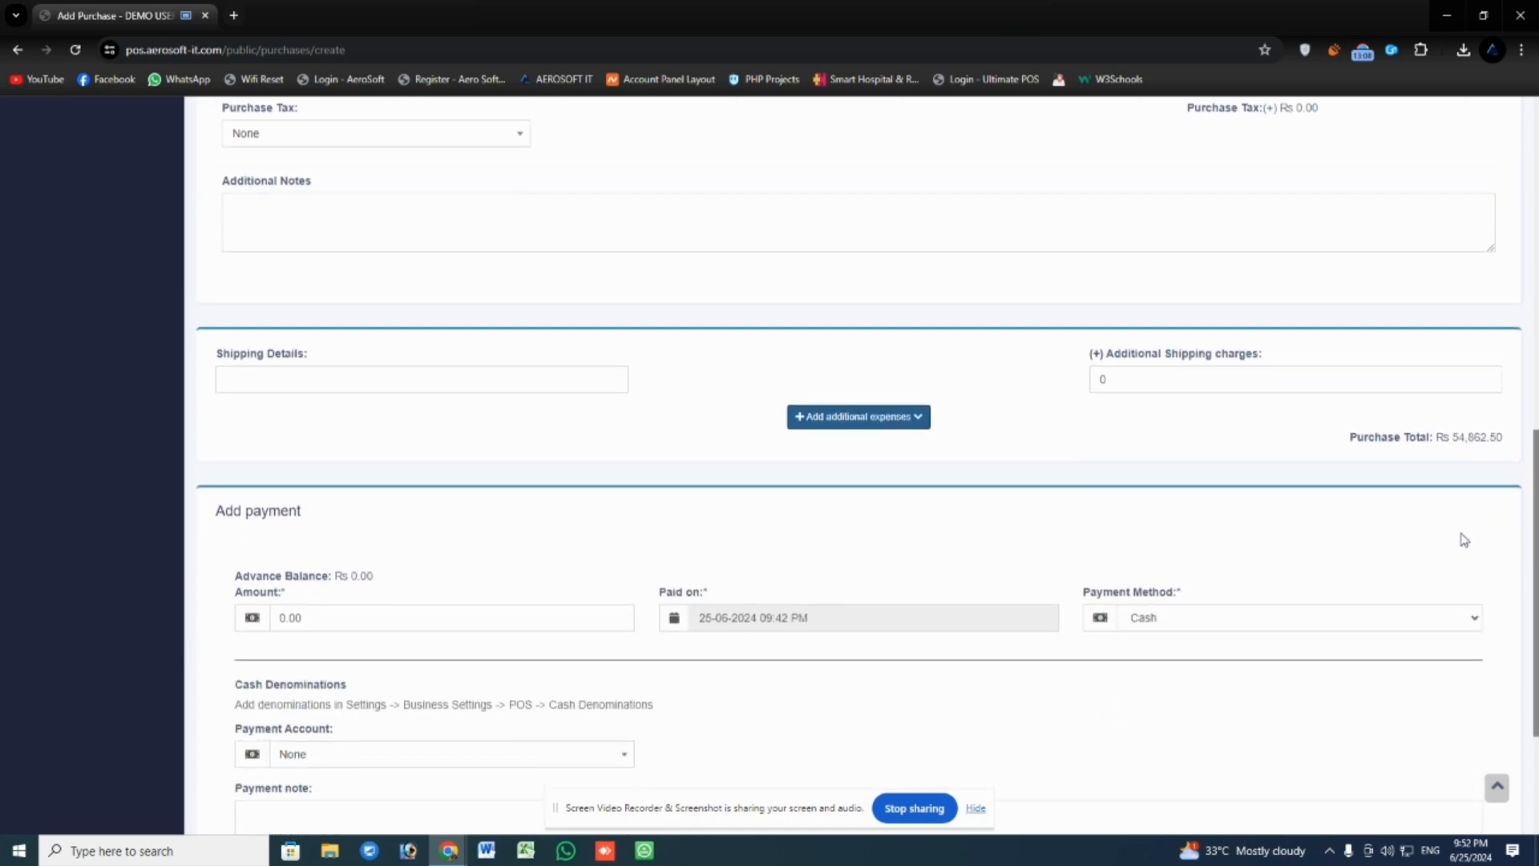
scroll(1451, 497, down, 1)
scroll(1440, 478, down, 2)
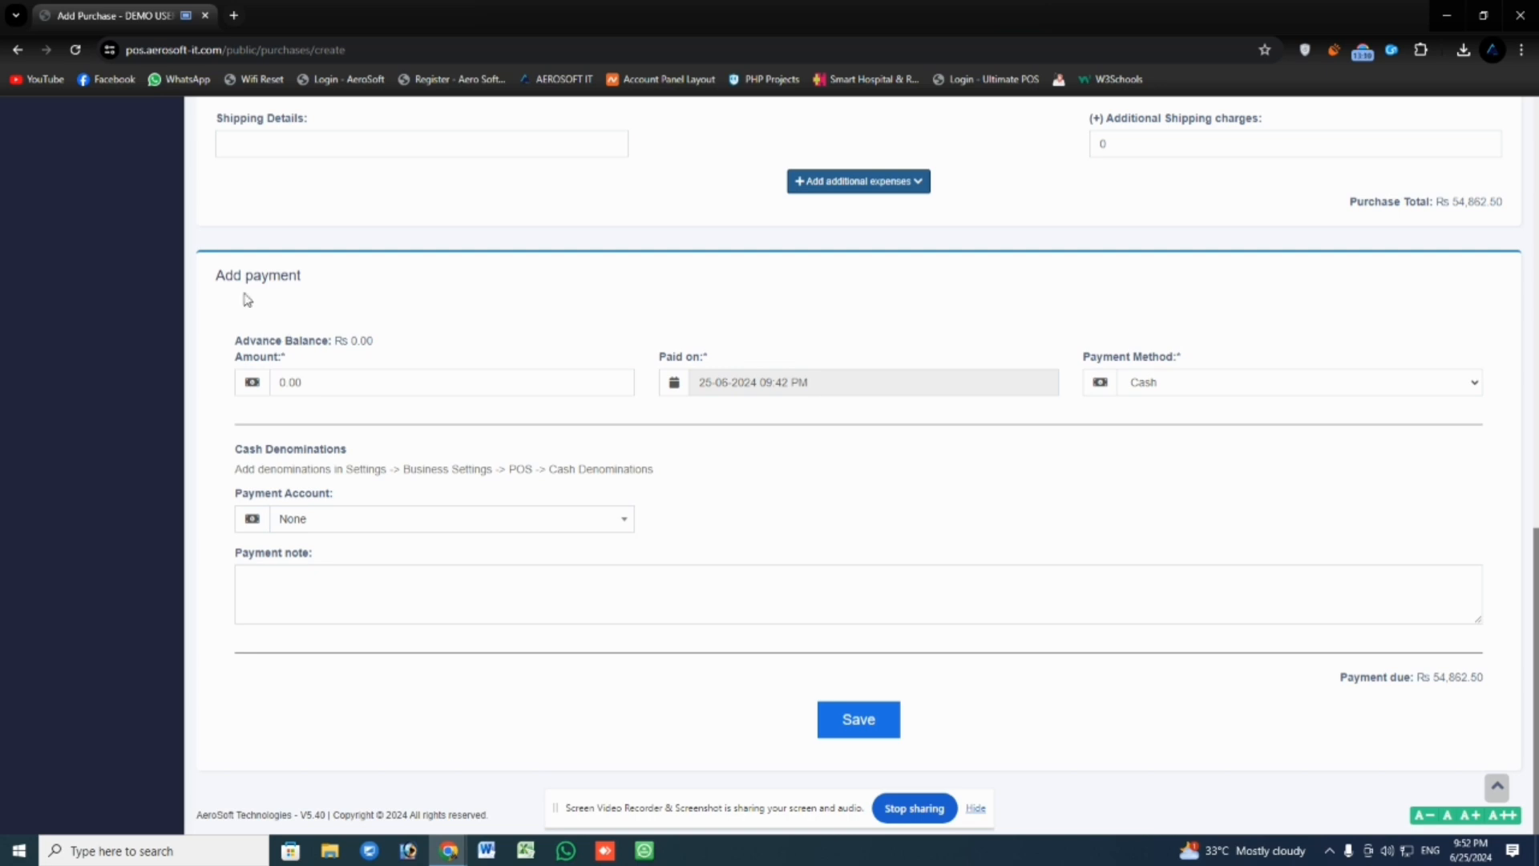
drag(218, 275, 310, 281)
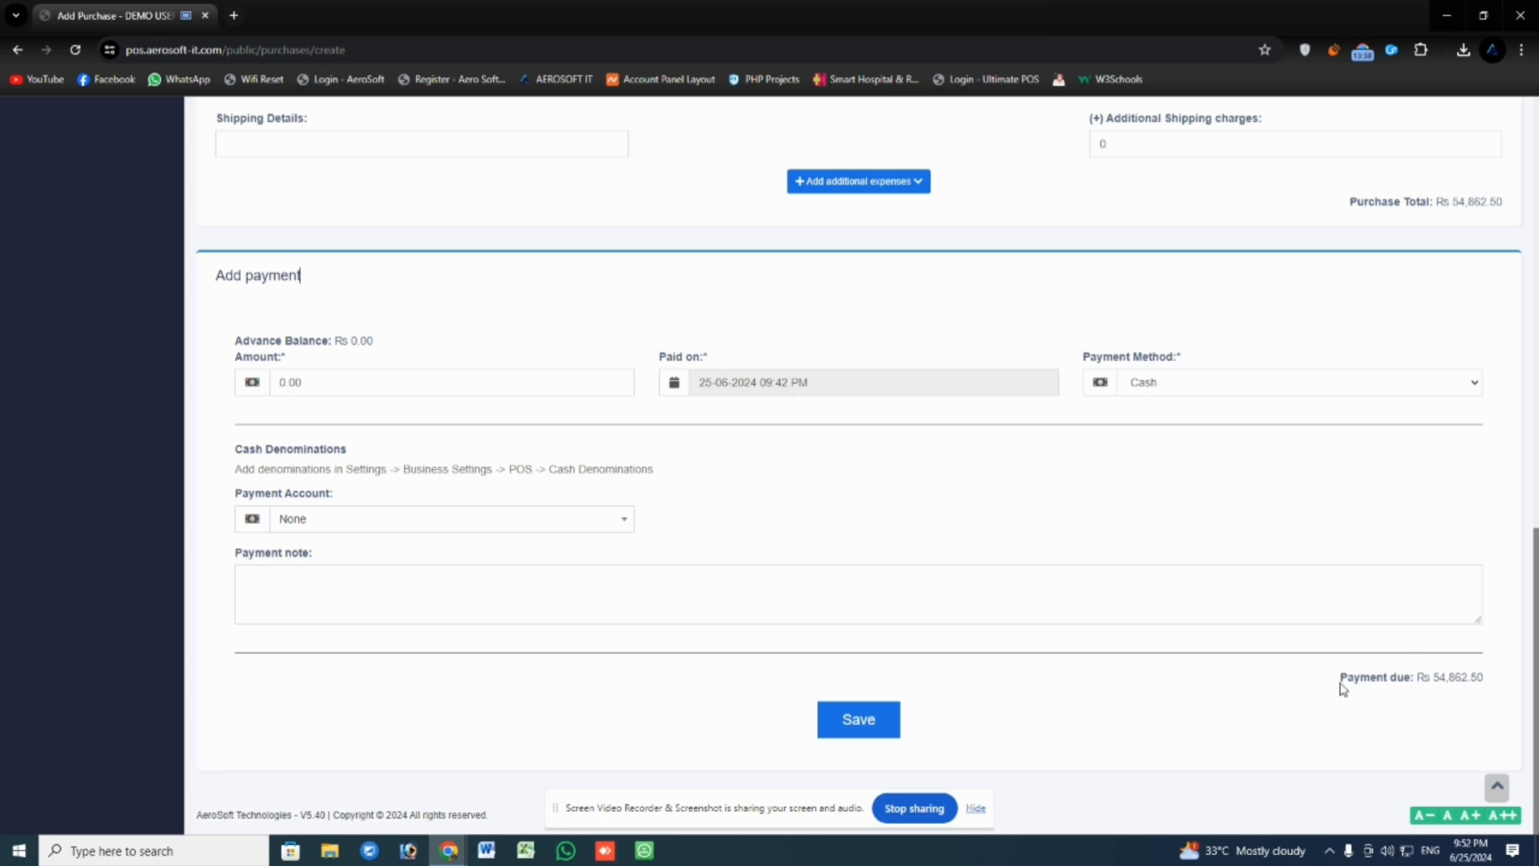
drag(1340, 677, 1485, 681)
click(1488, 683)
Set the payment amount to 50000, keeping the paid-on date and the Cash payment method
click(289, 381)
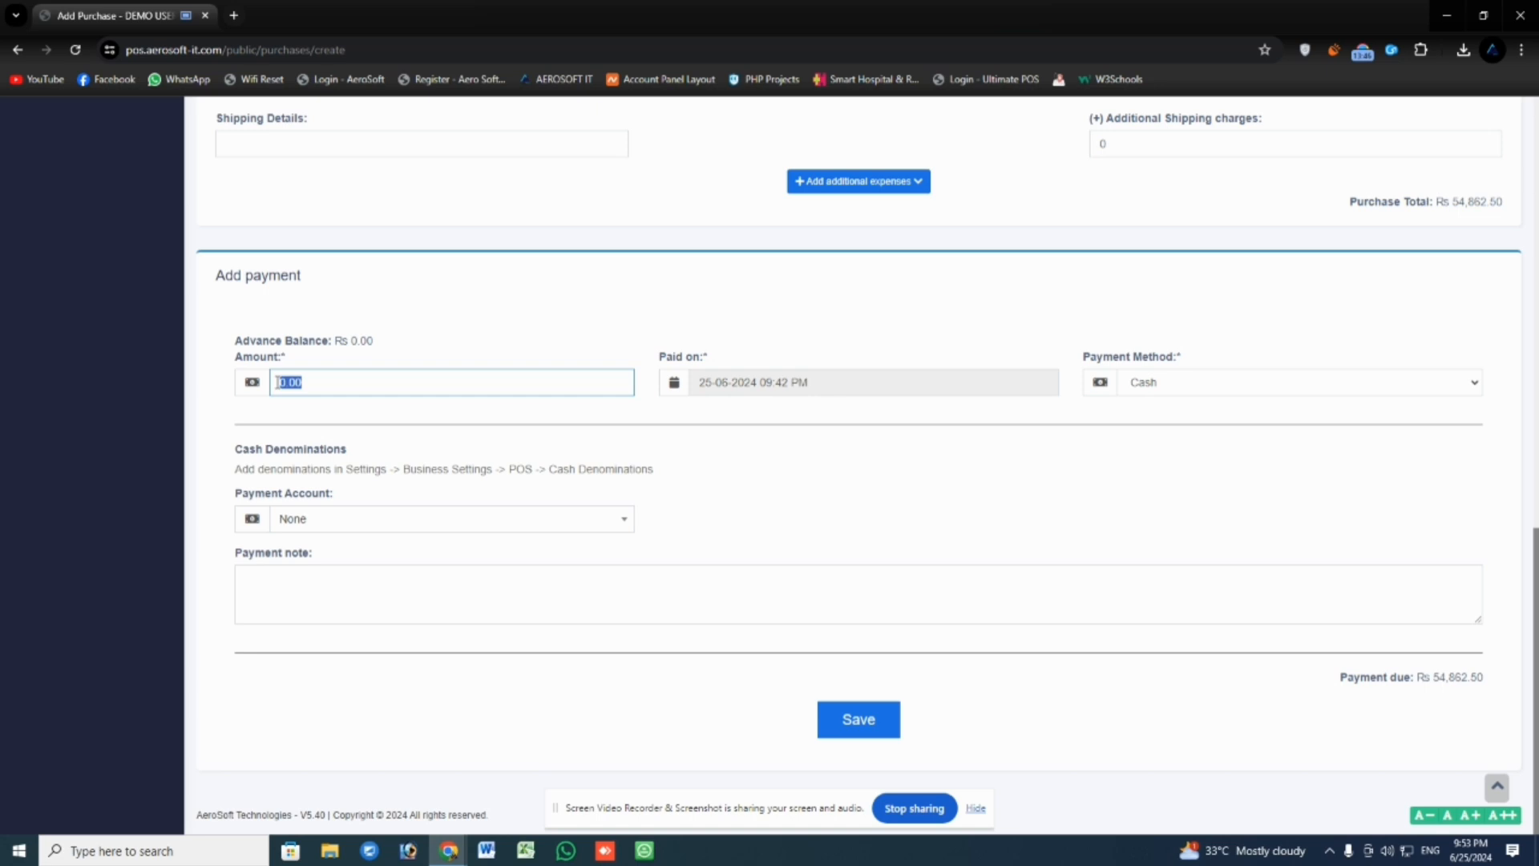
text(50000)
key(Tab)
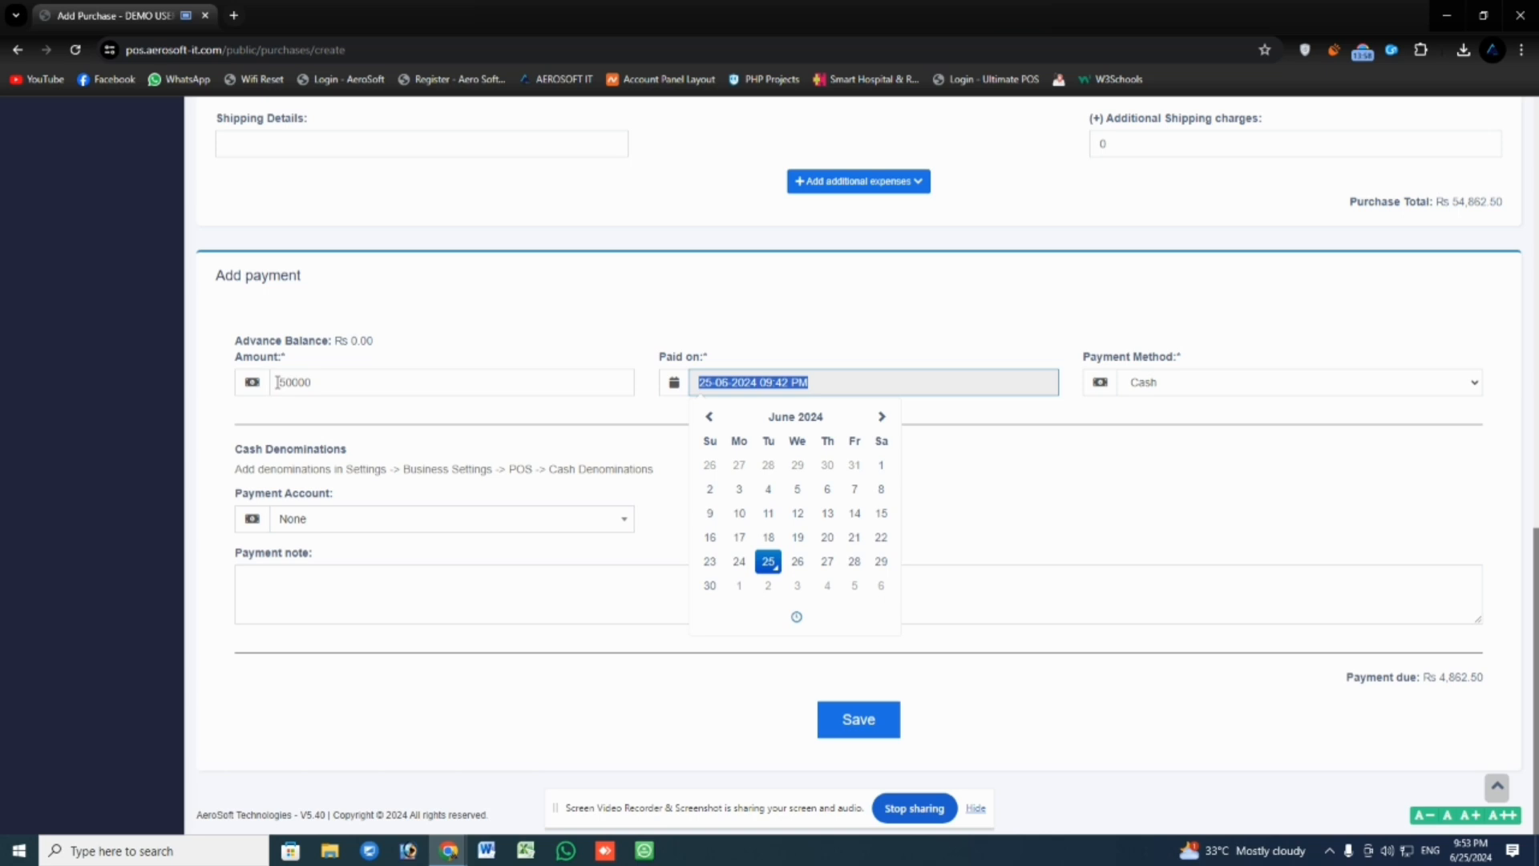
key(Tab)
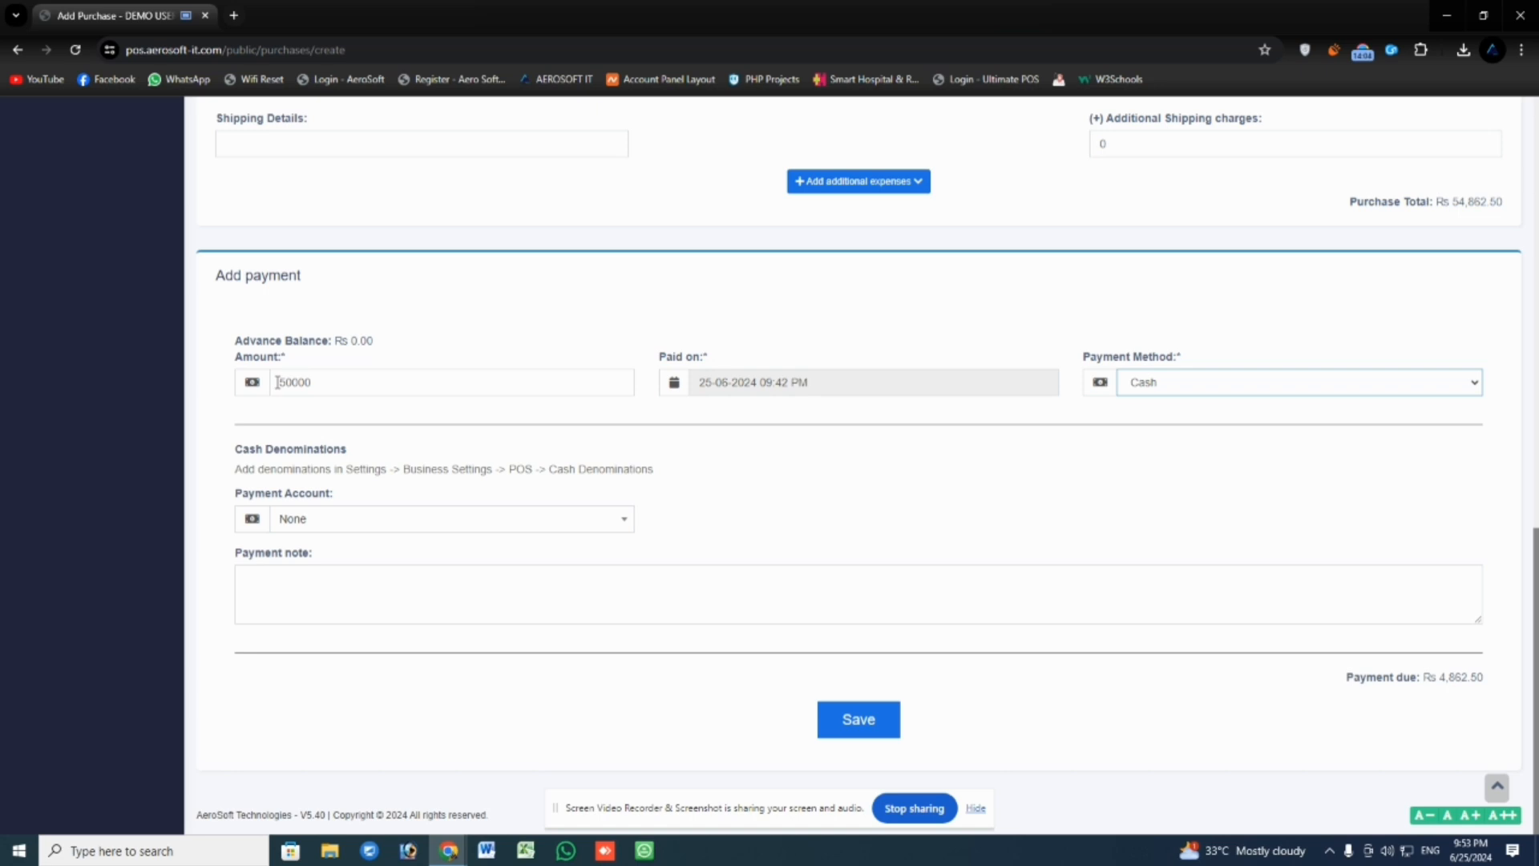
Look through the available payment methods and payment accounts, keeping Cash as the method and None as the account
click(1265, 386)
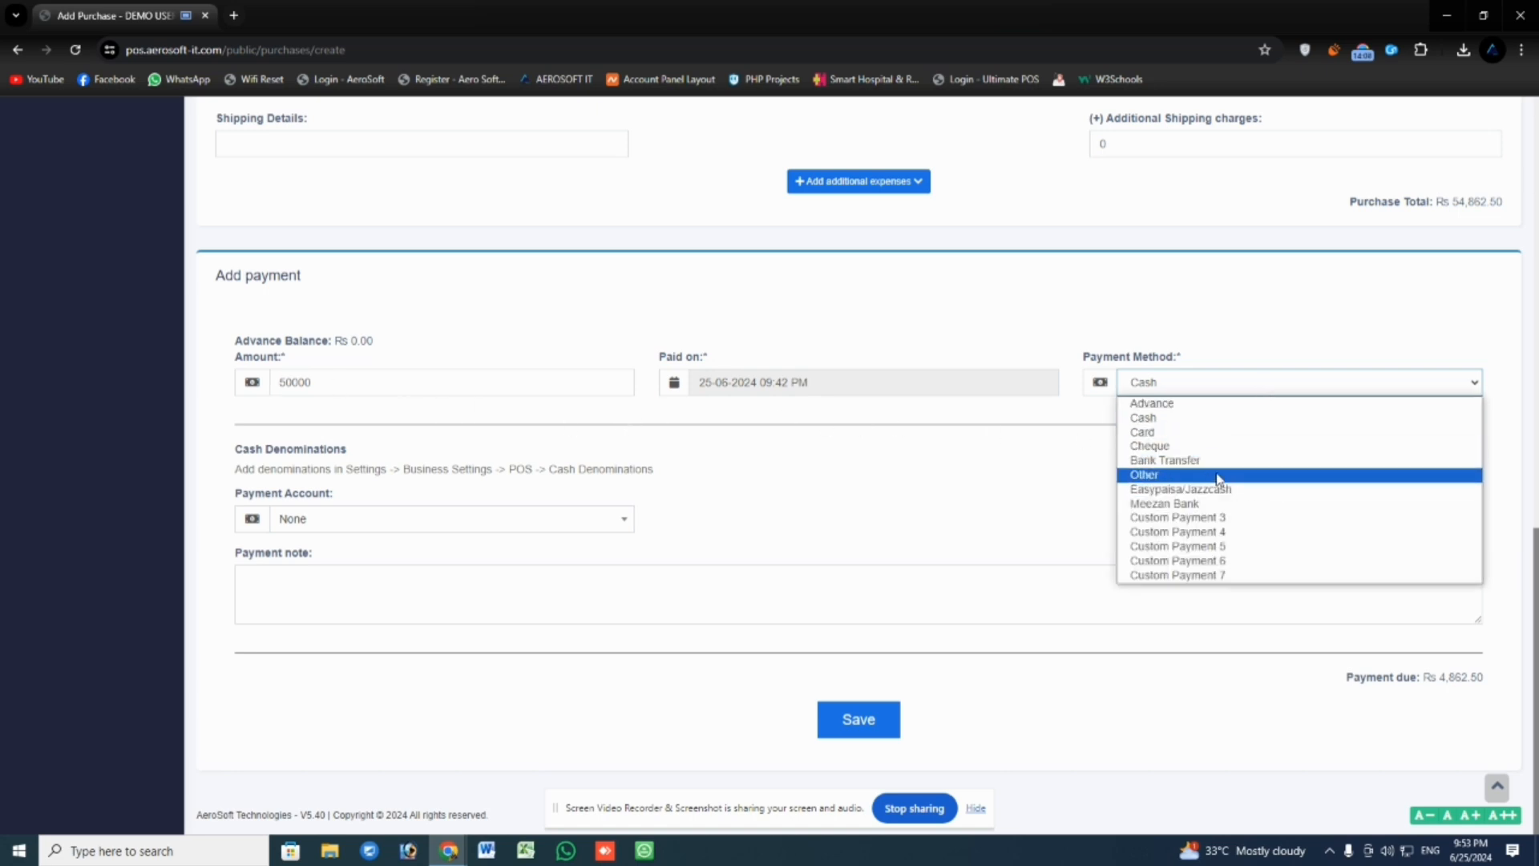
click(1232, 382)
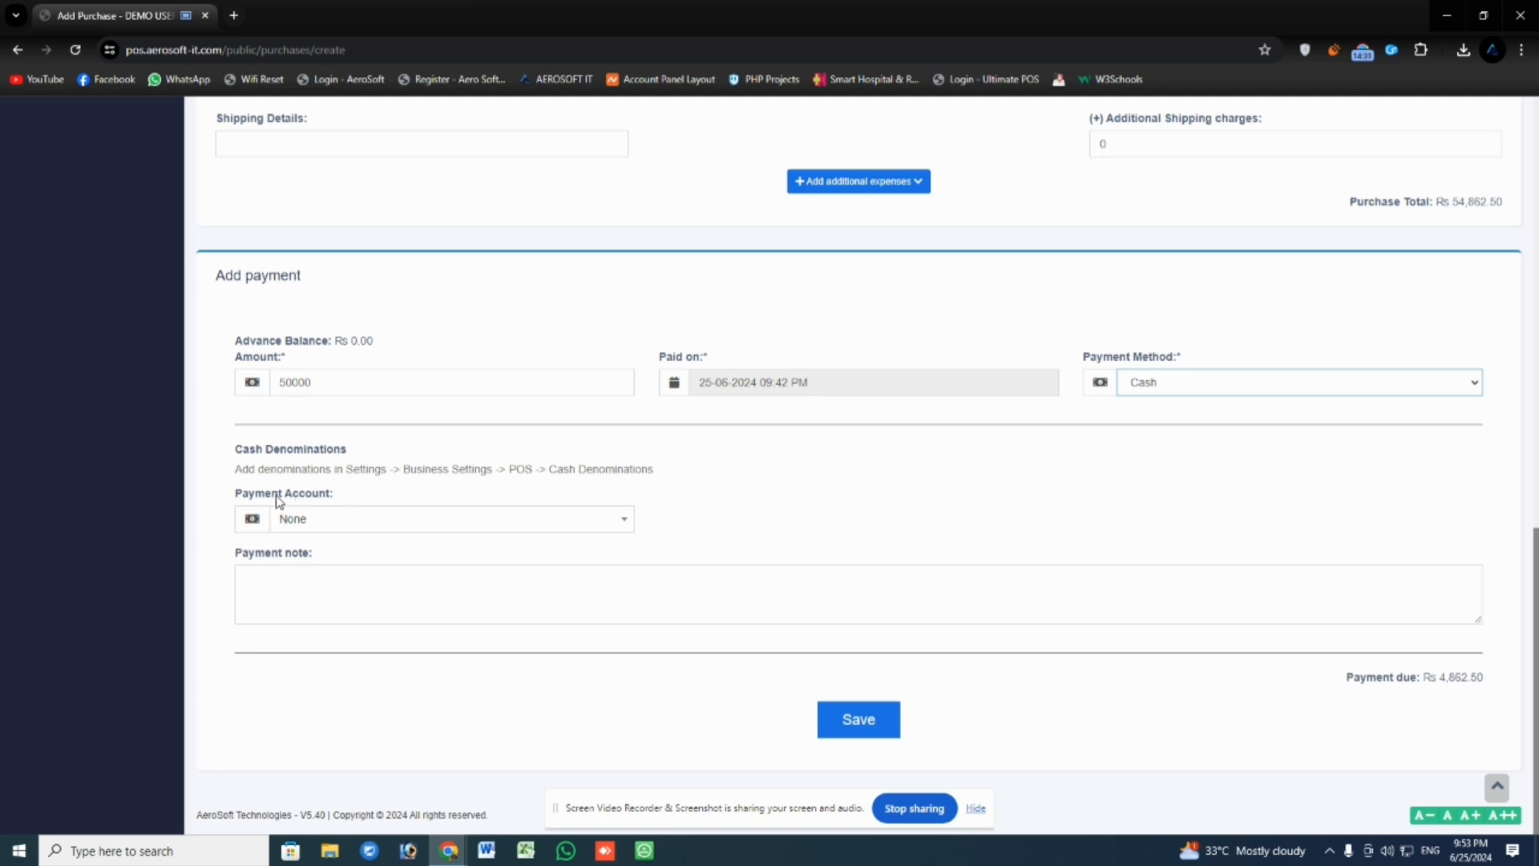
click(355, 517)
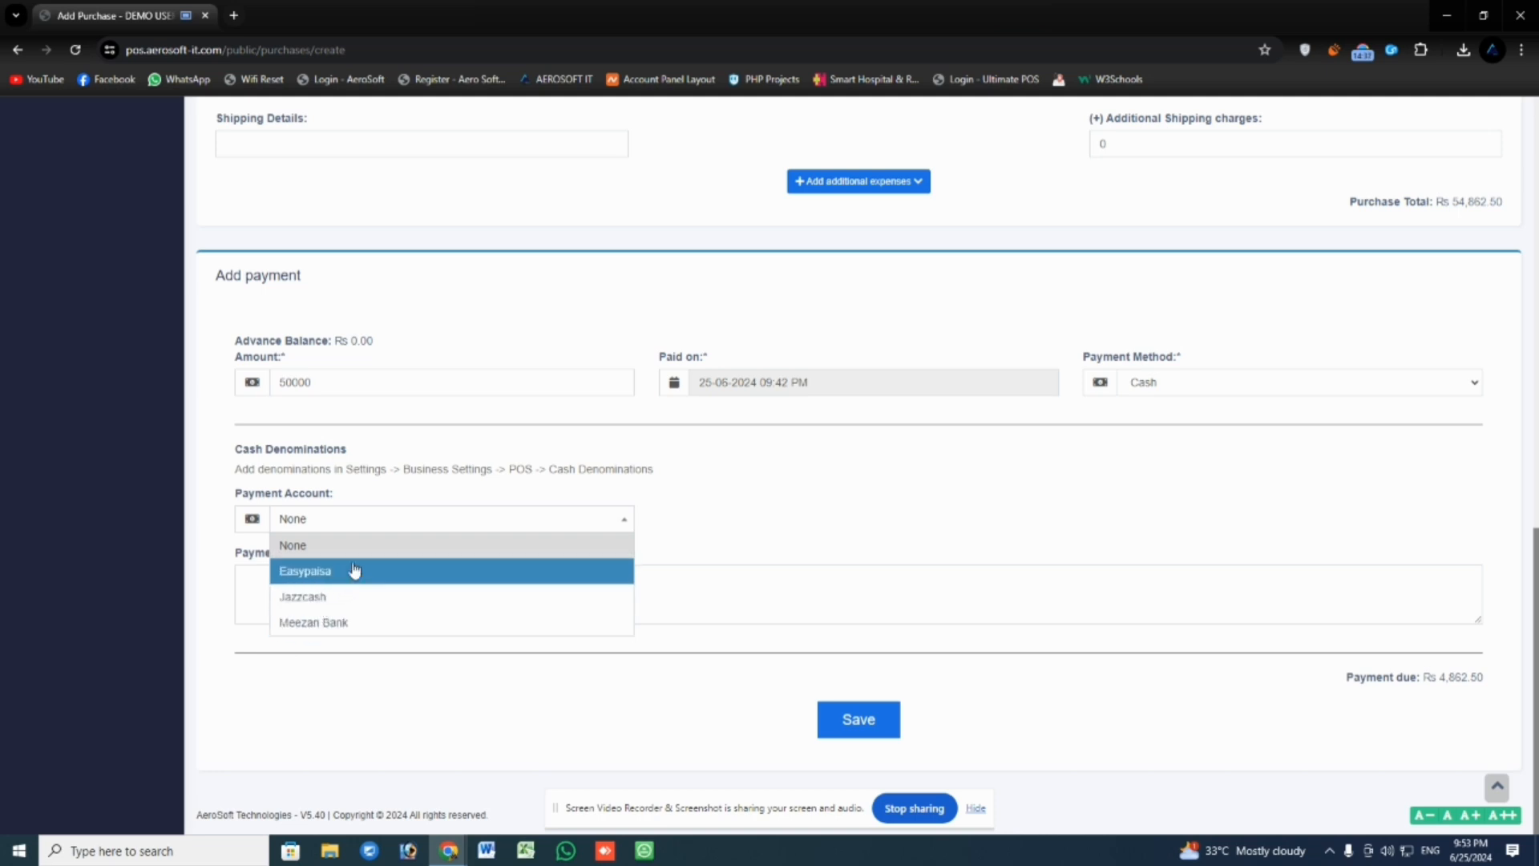
click(488, 522)
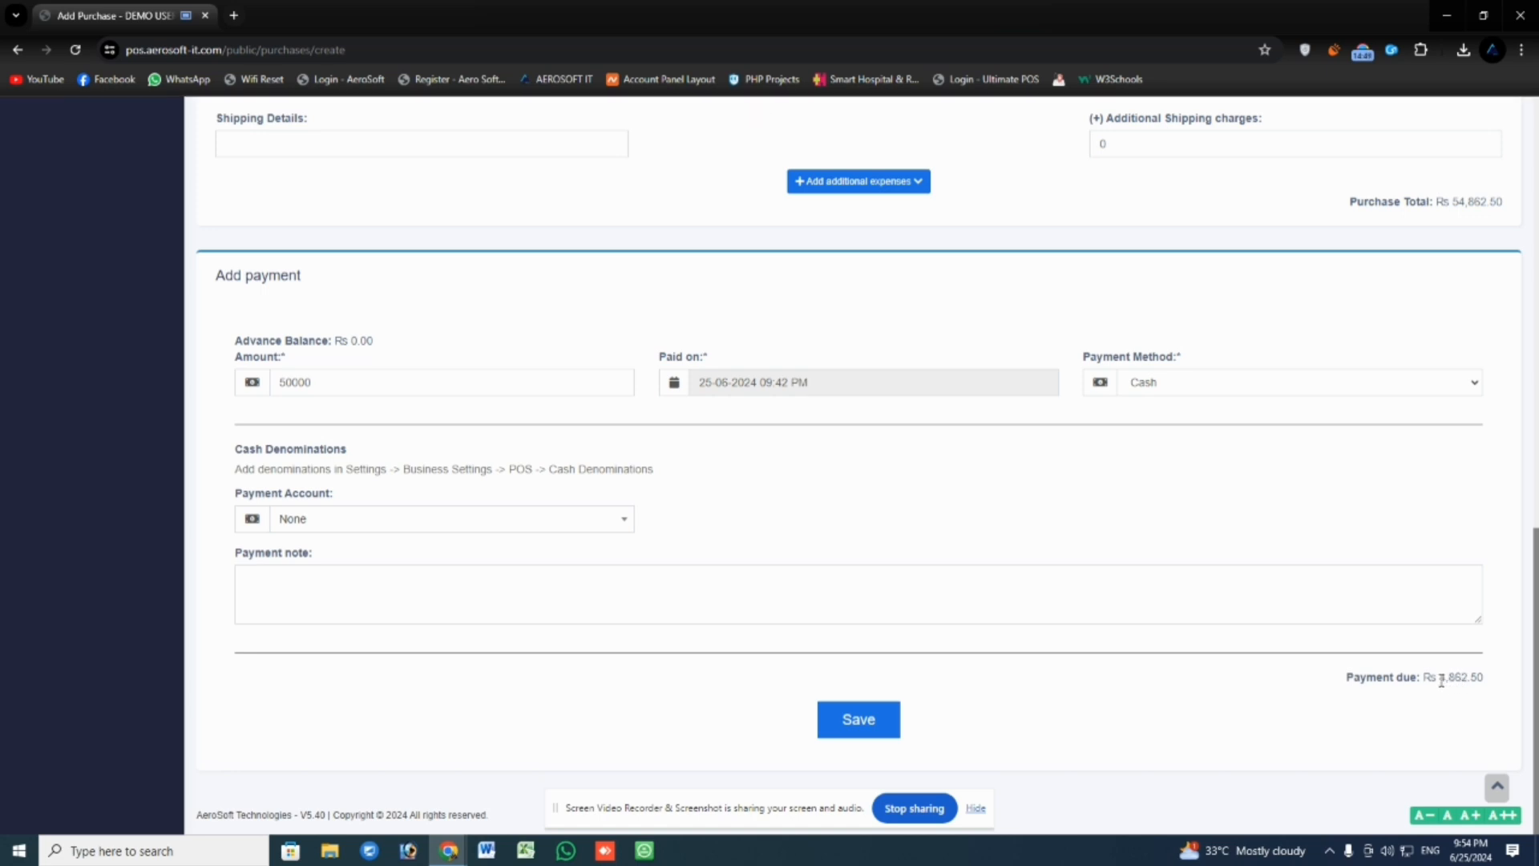
Check the payment due and save the purchase
drag(1441, 681, 1487, 689)
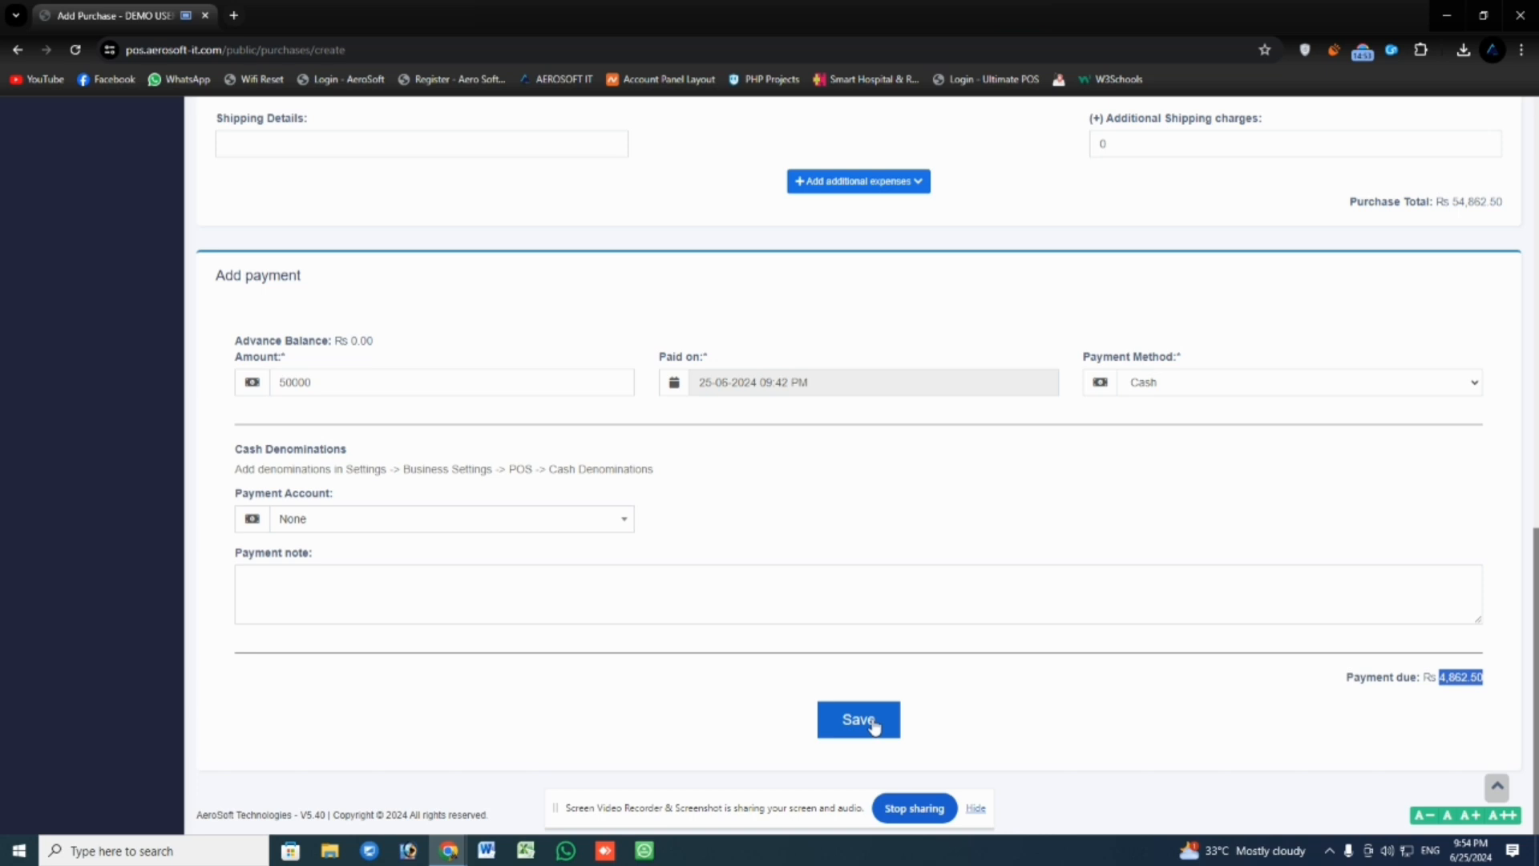
click(956, 743)
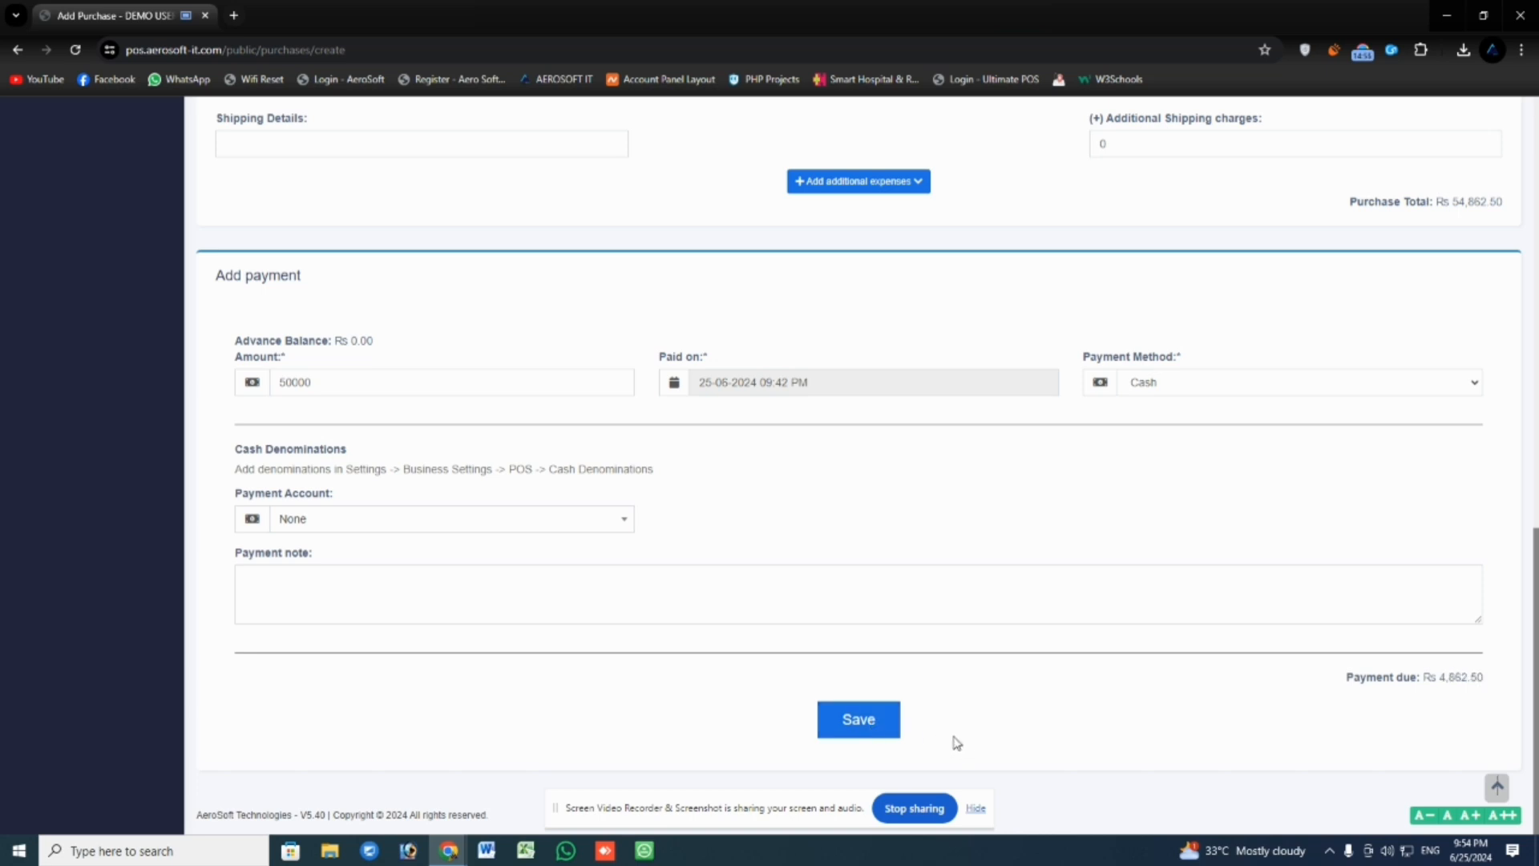
click(867, 724)
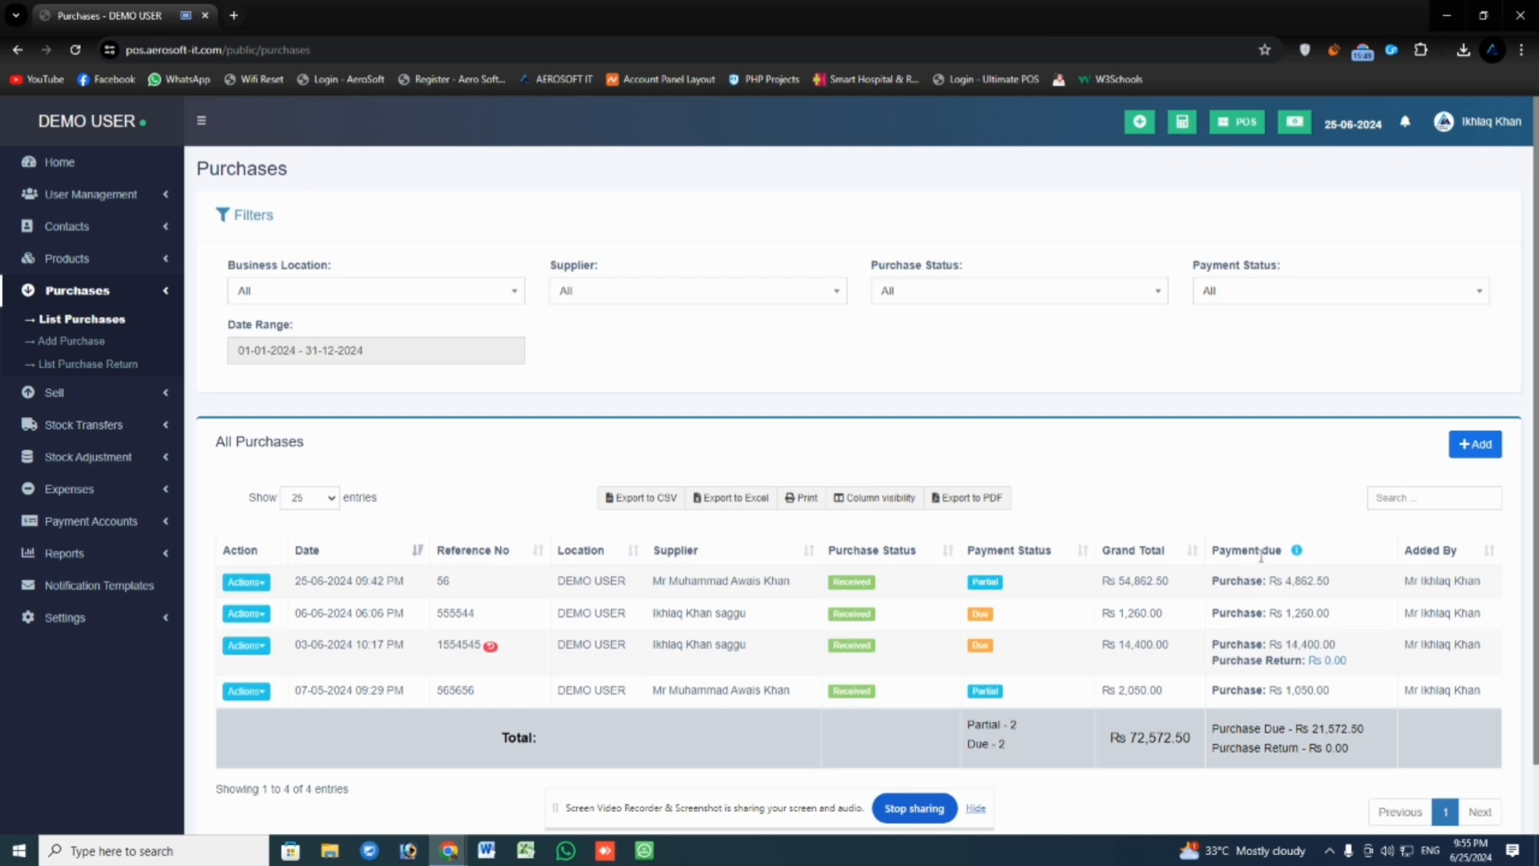
Examine the saved purchase in the purchases list and look at the Add Purchase and List Purchase Return entries
scroll(922, 722, down, 2)
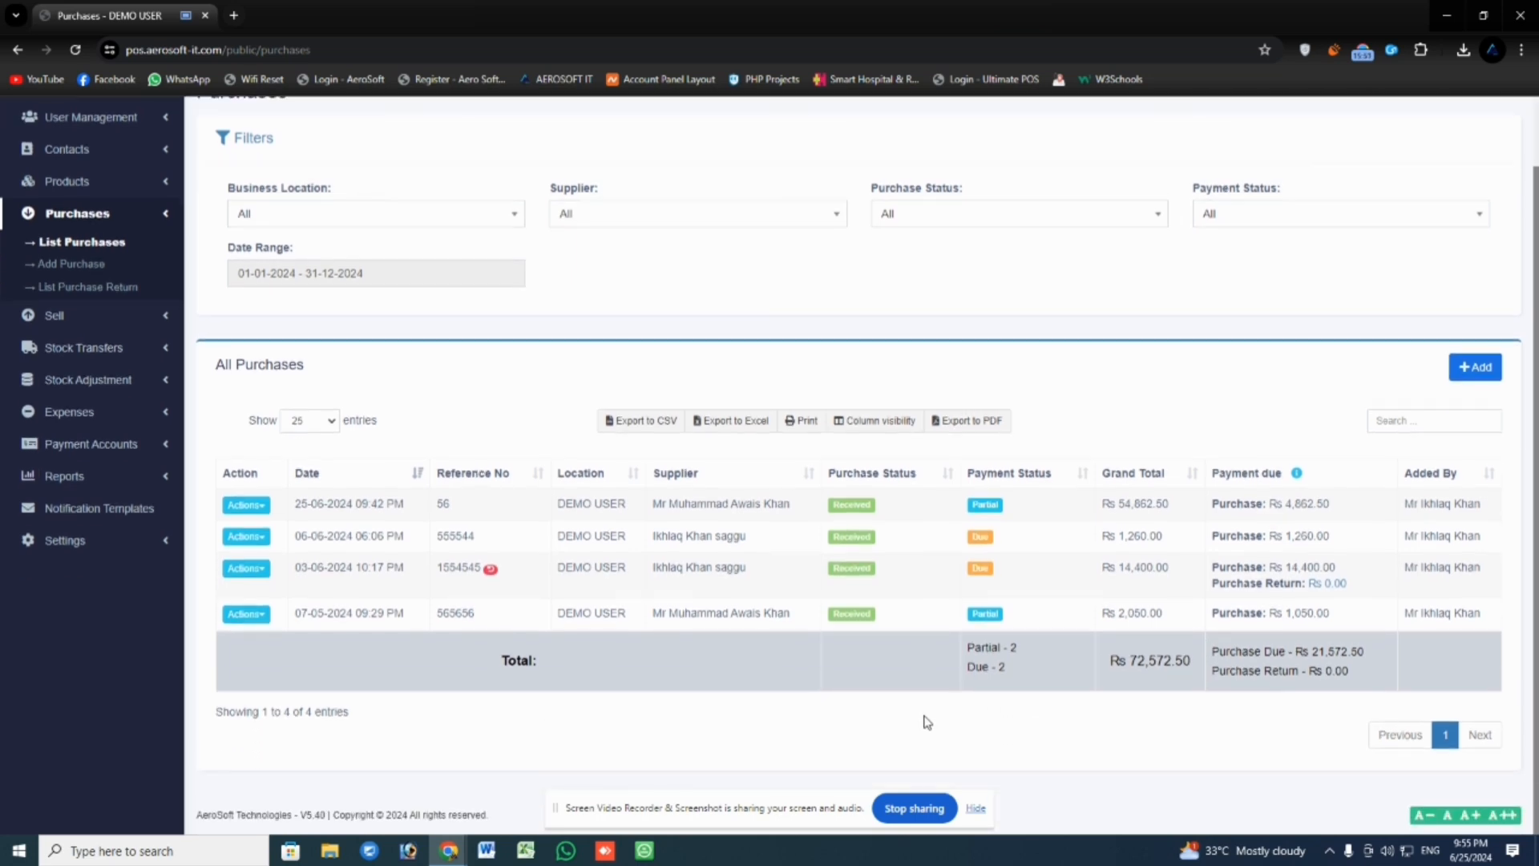
scroll(930, 698, up, 2)
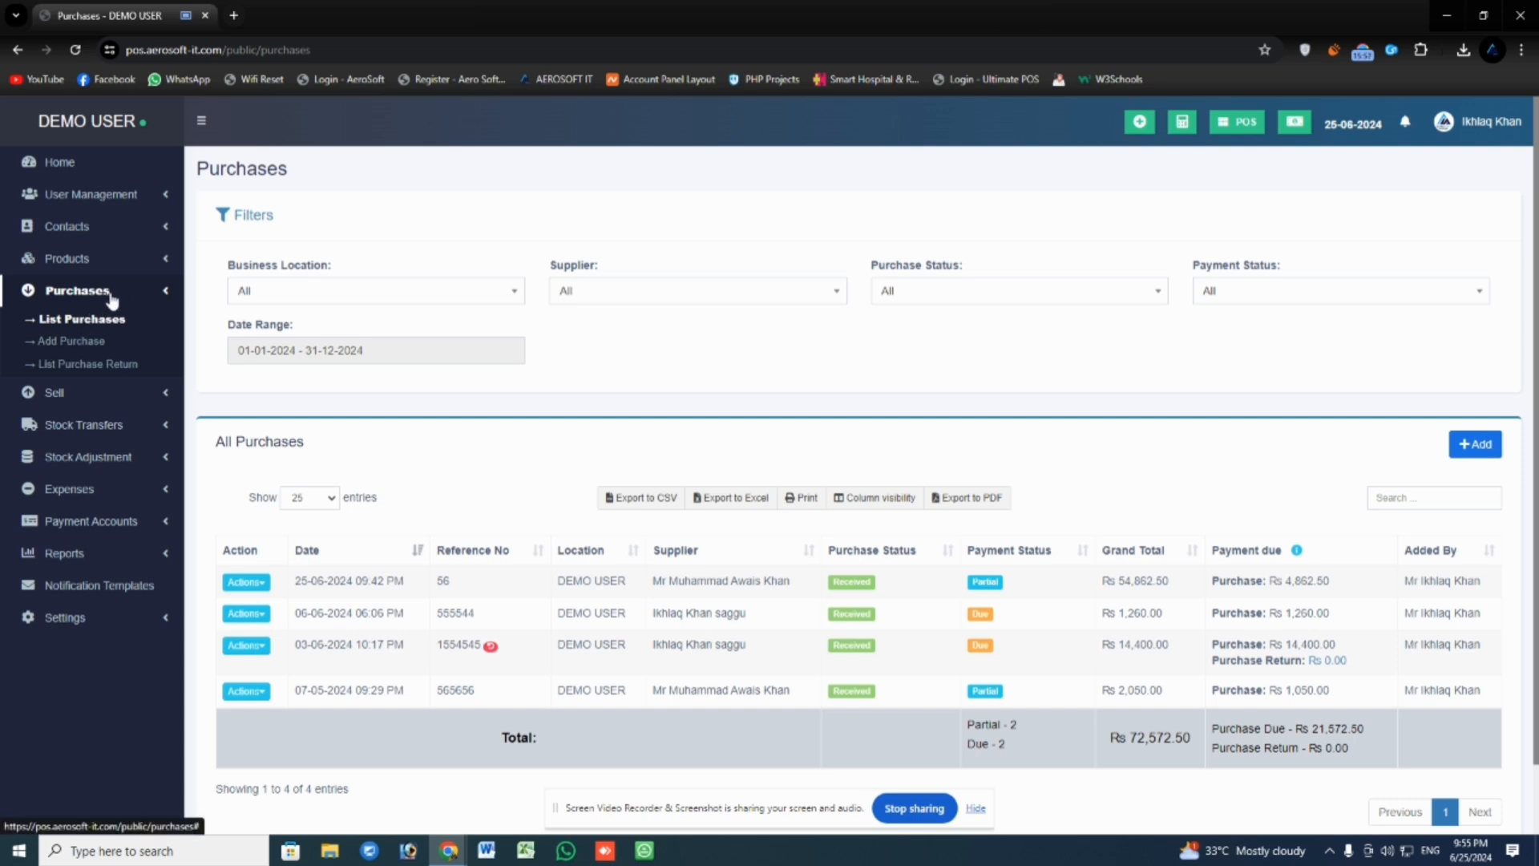
click(106, 347)
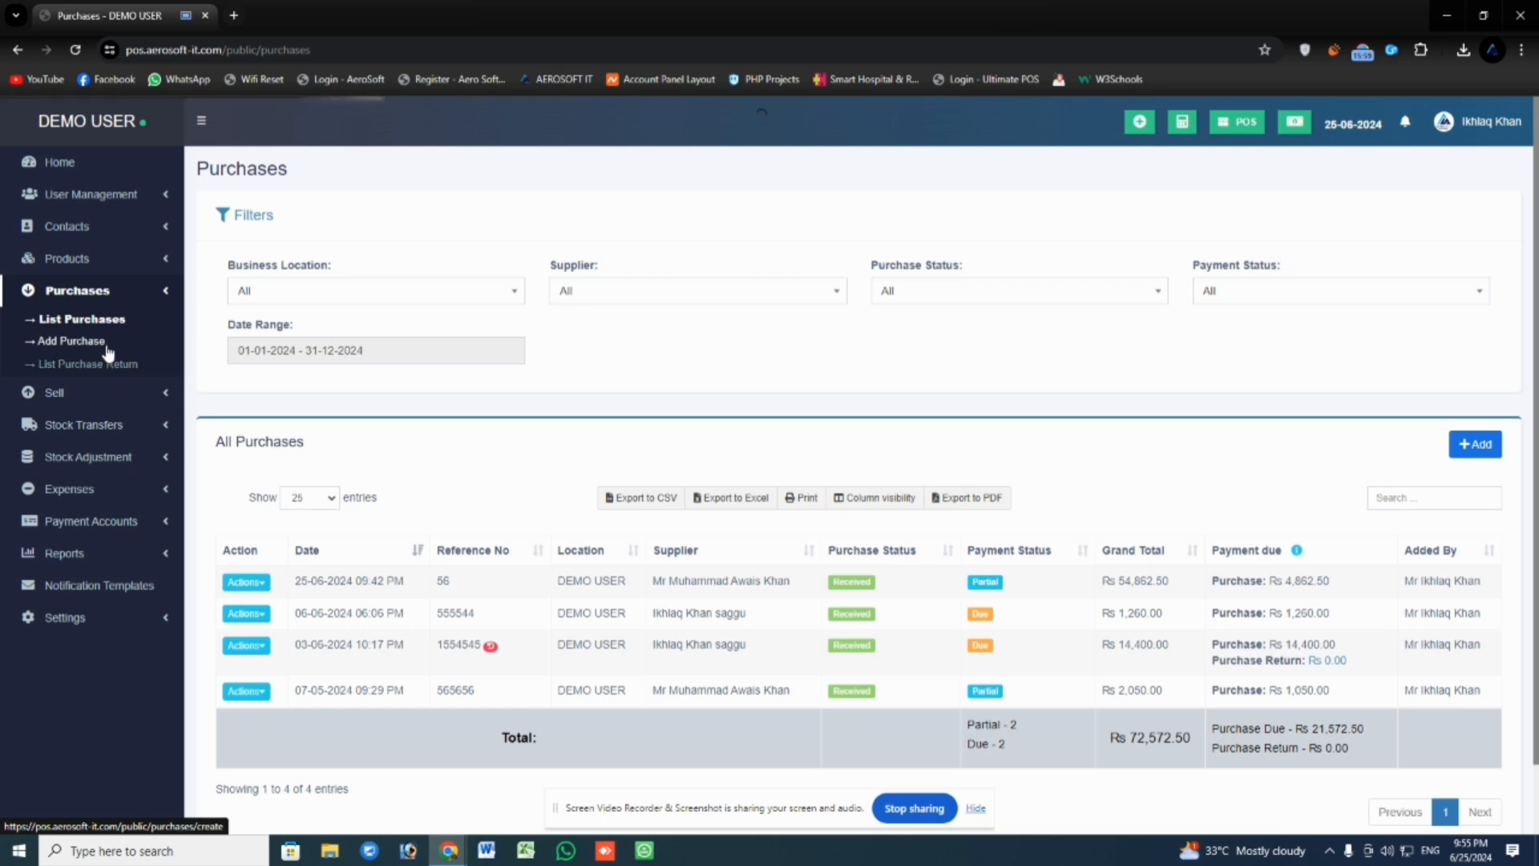
click(118, 298)
click(118, 299)
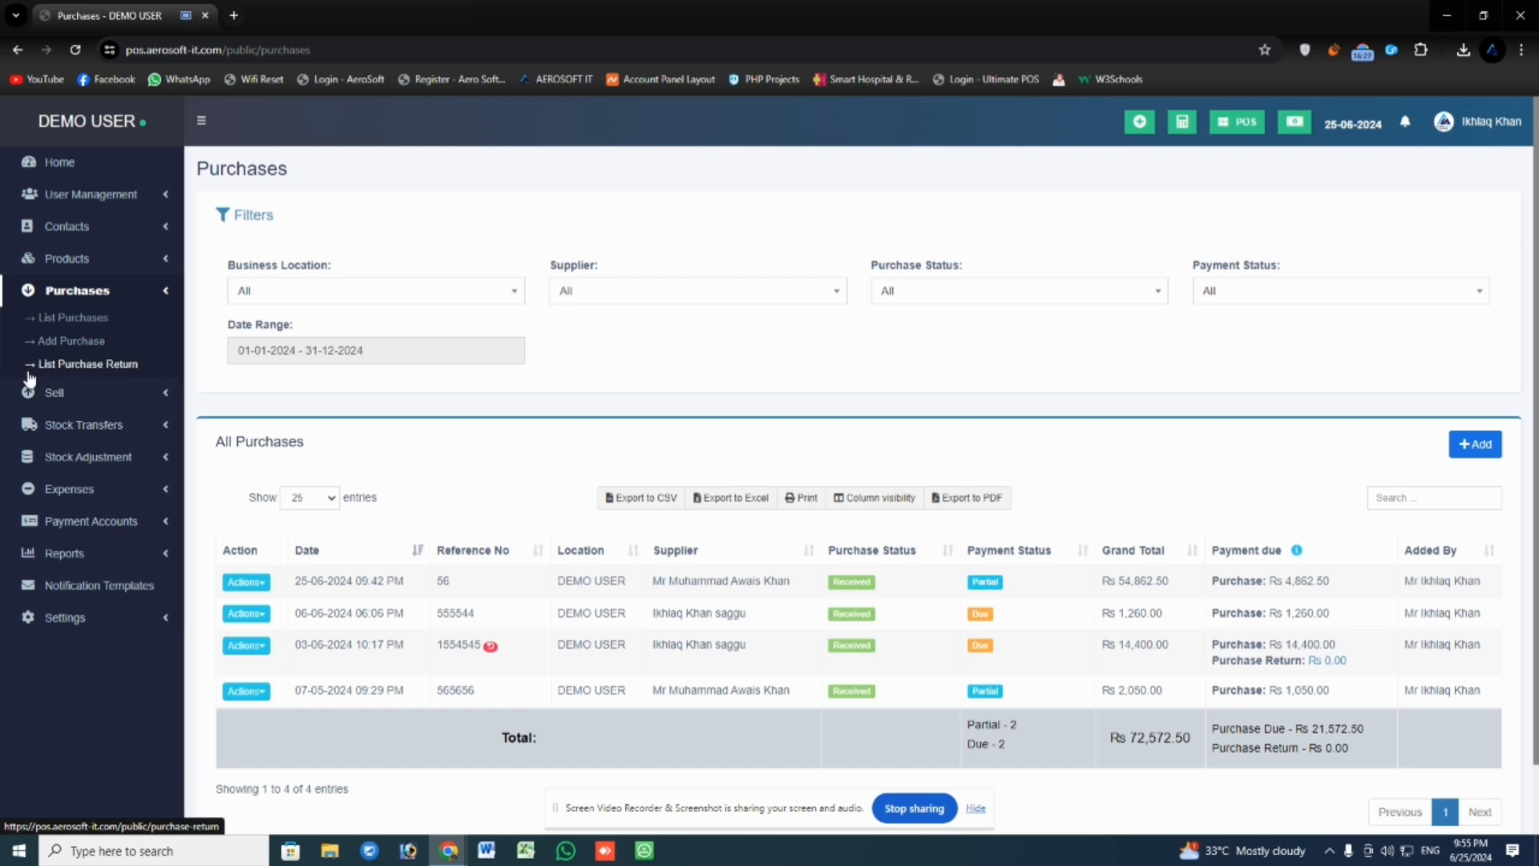
click(119, 367)
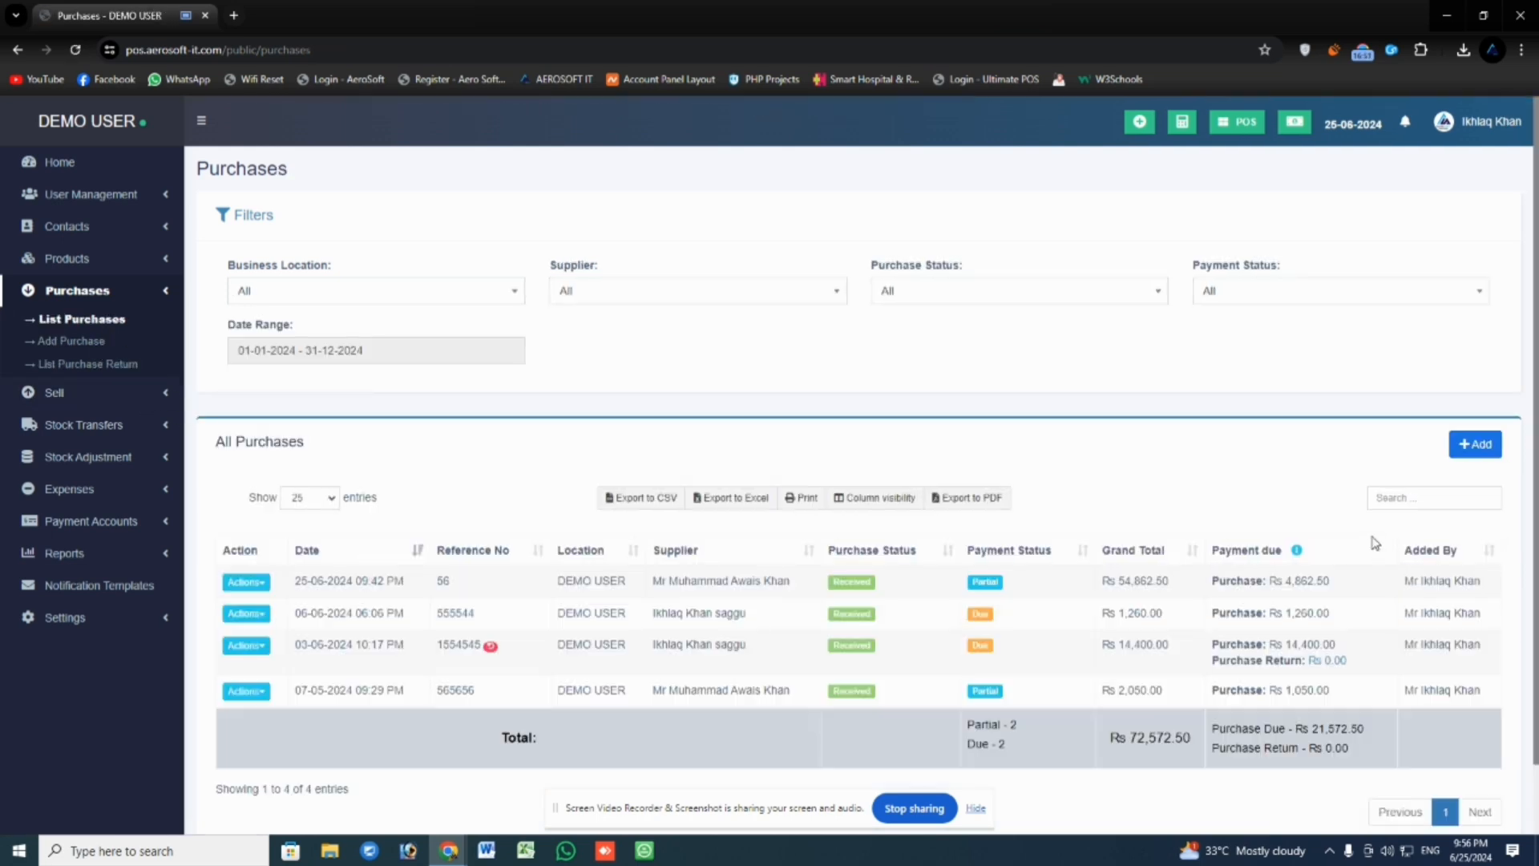
Search the purchases list for the new purchase by its reference number and start a purchase return for it
click(1398, 493)
text(56)
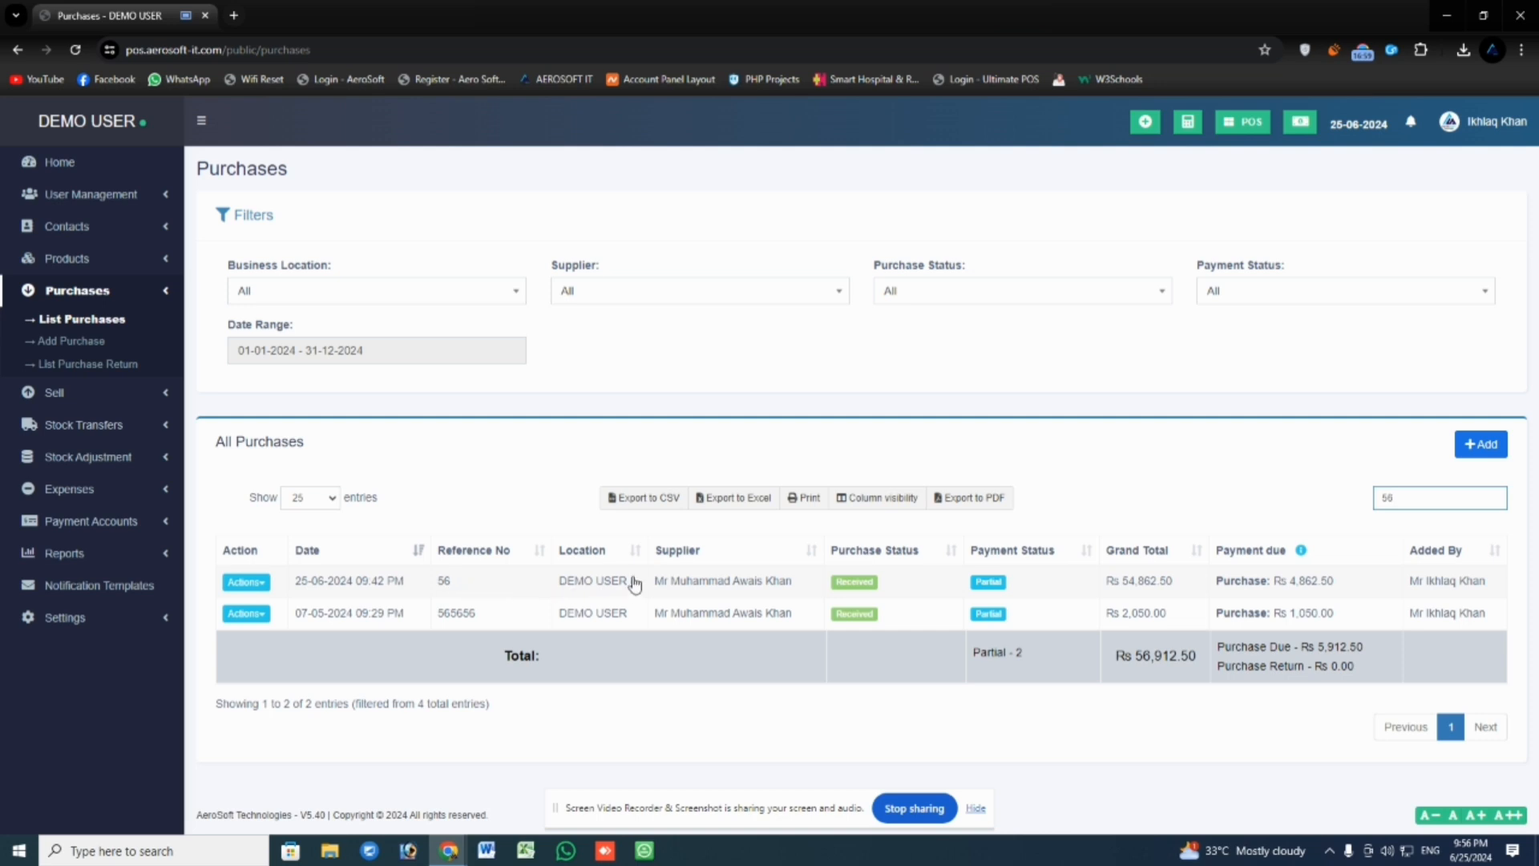
click(245, 587)
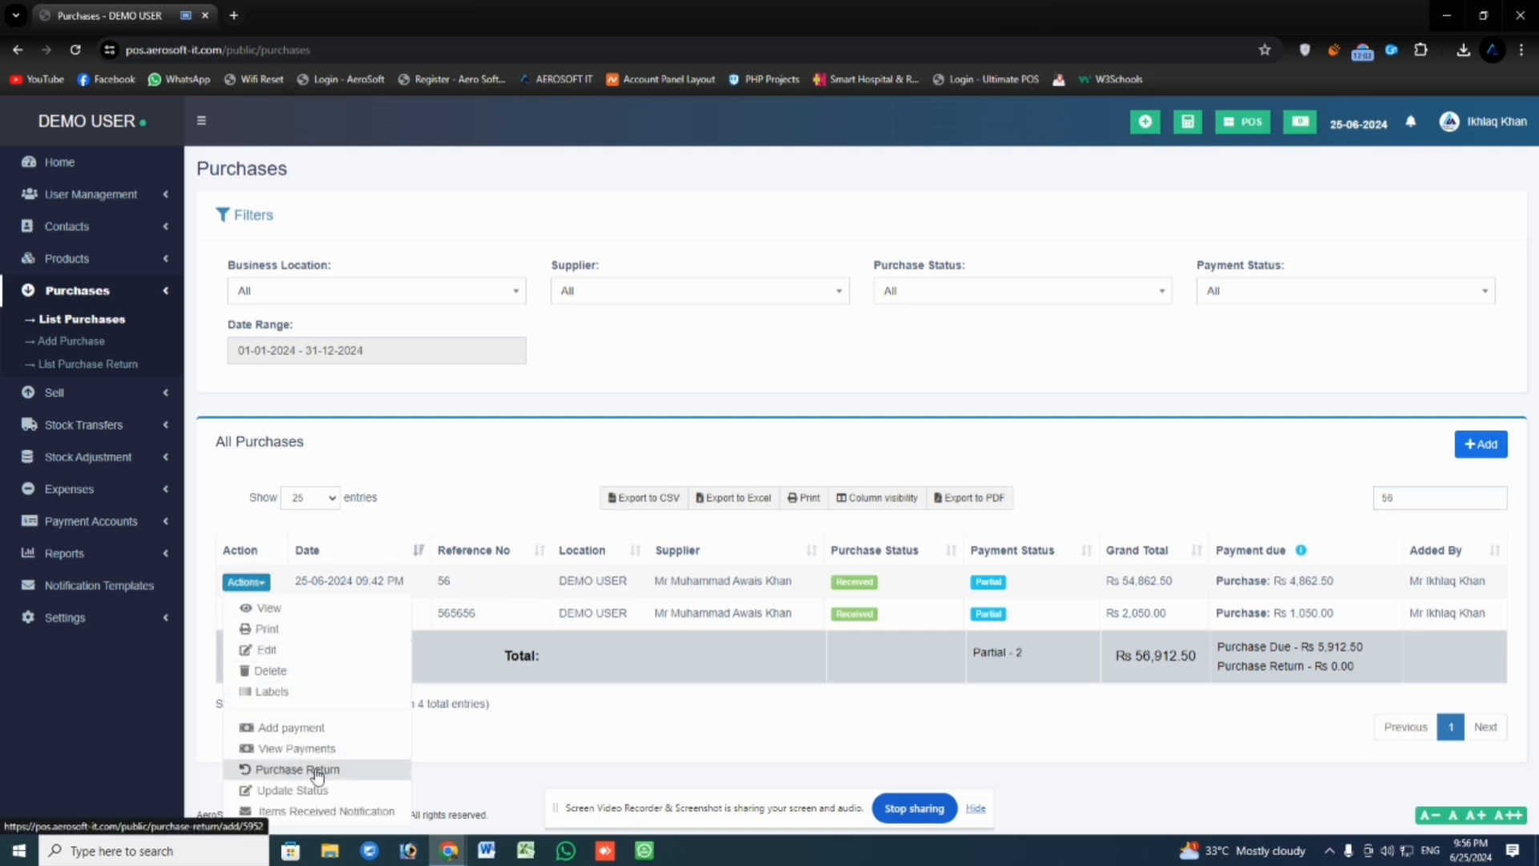
click(283, 770)
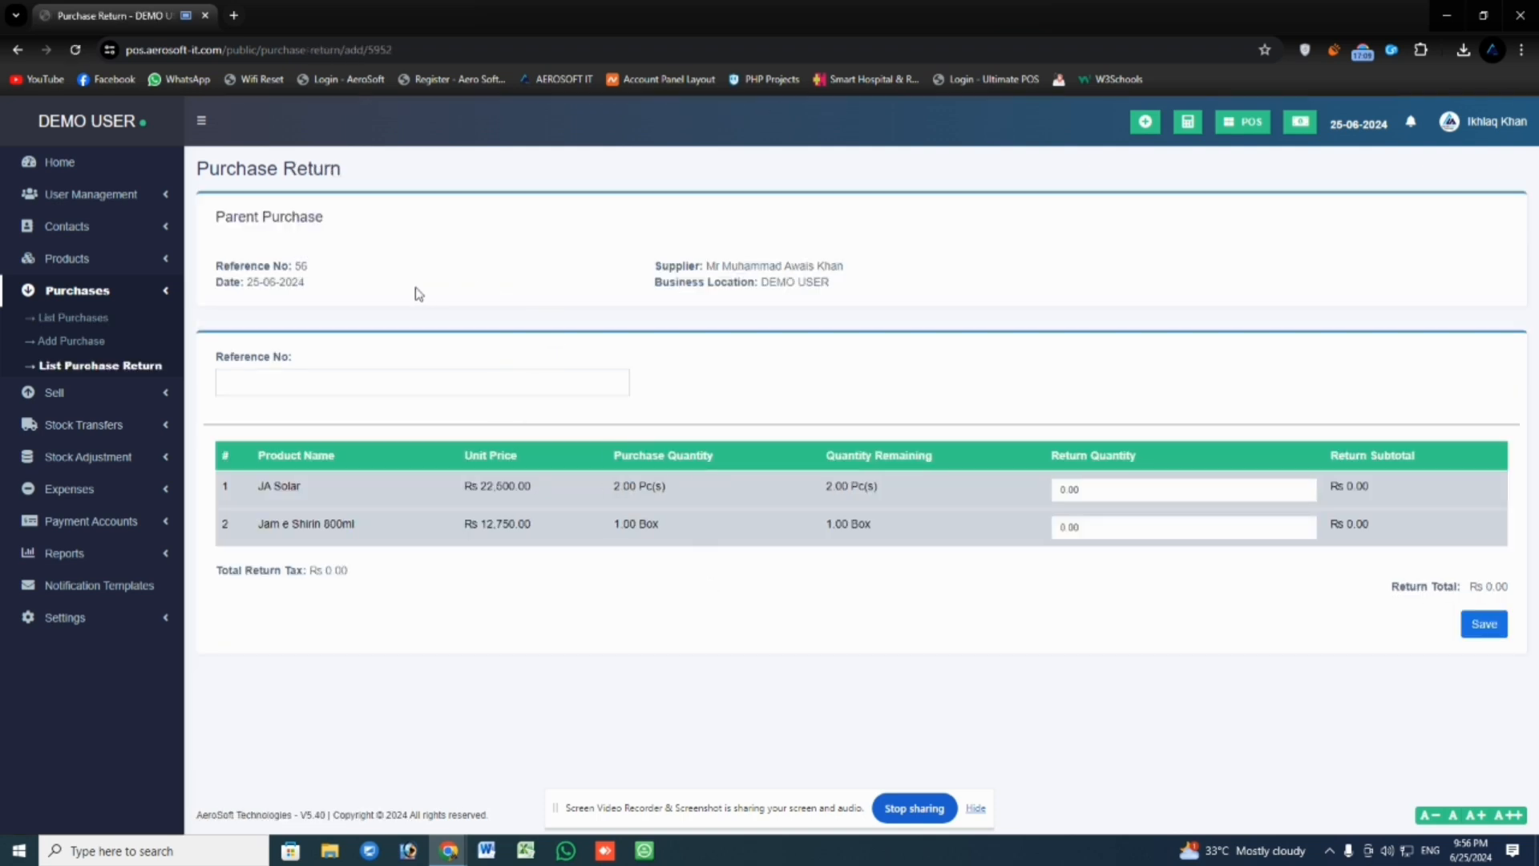
Leave the return's reference number blank, set the JA Solar return quantity to 1 and save the purchase return
click(289, 383)
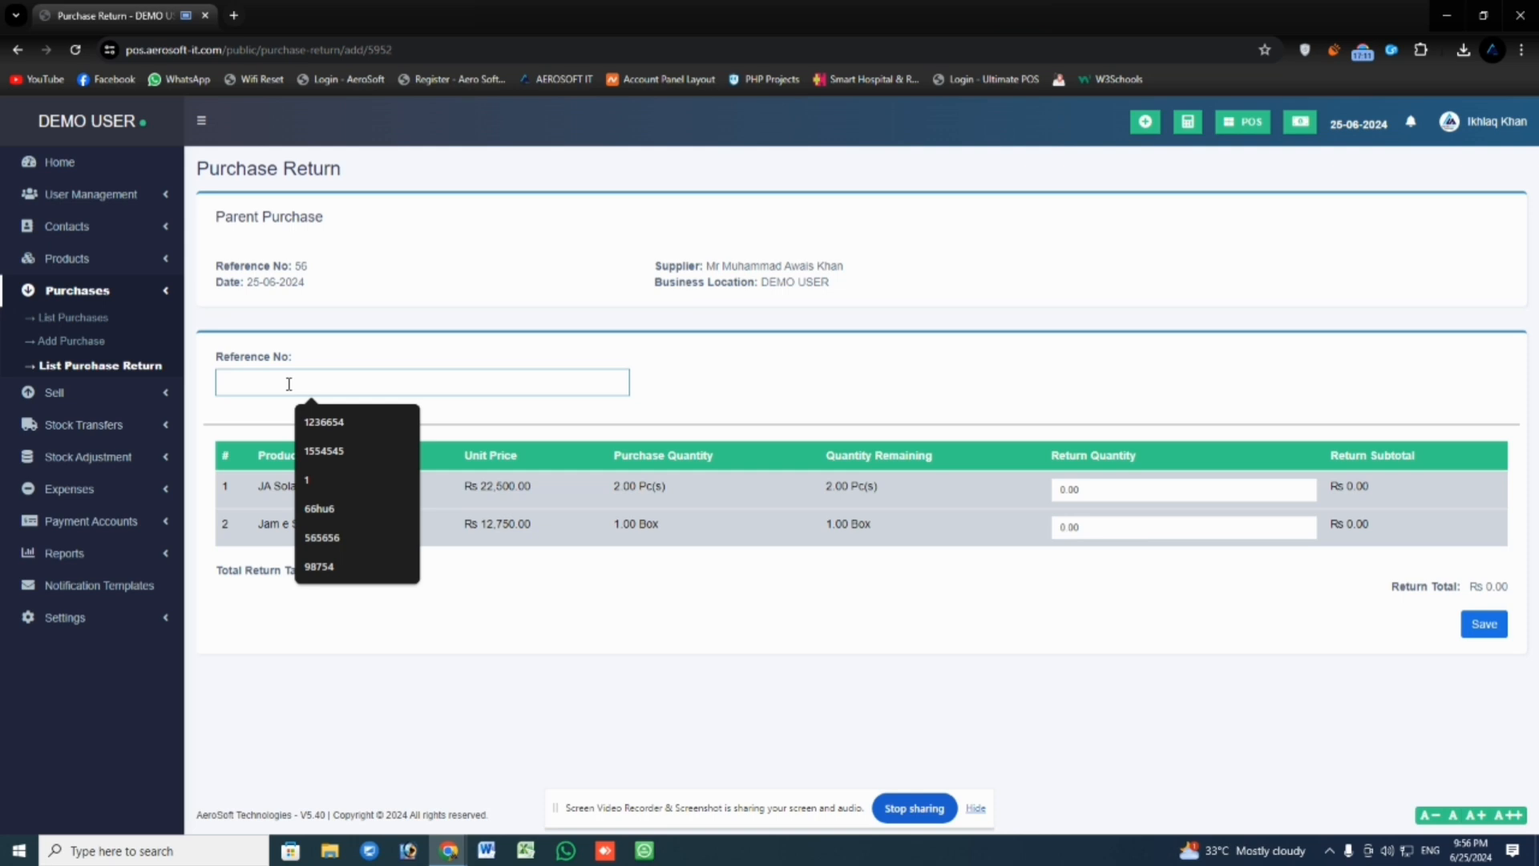
click(313, 564)
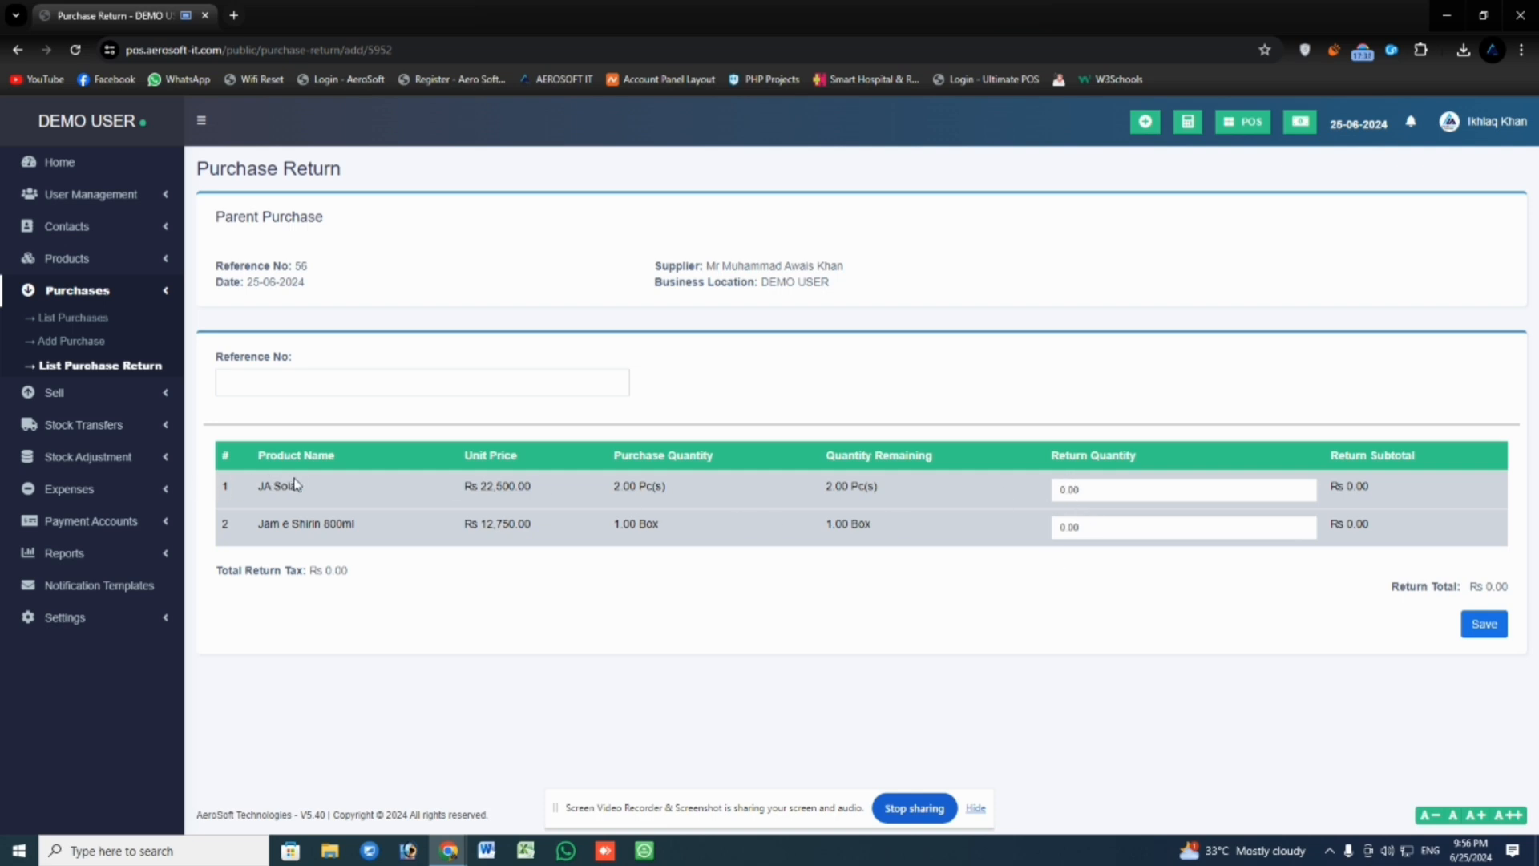
click(1076, 489)
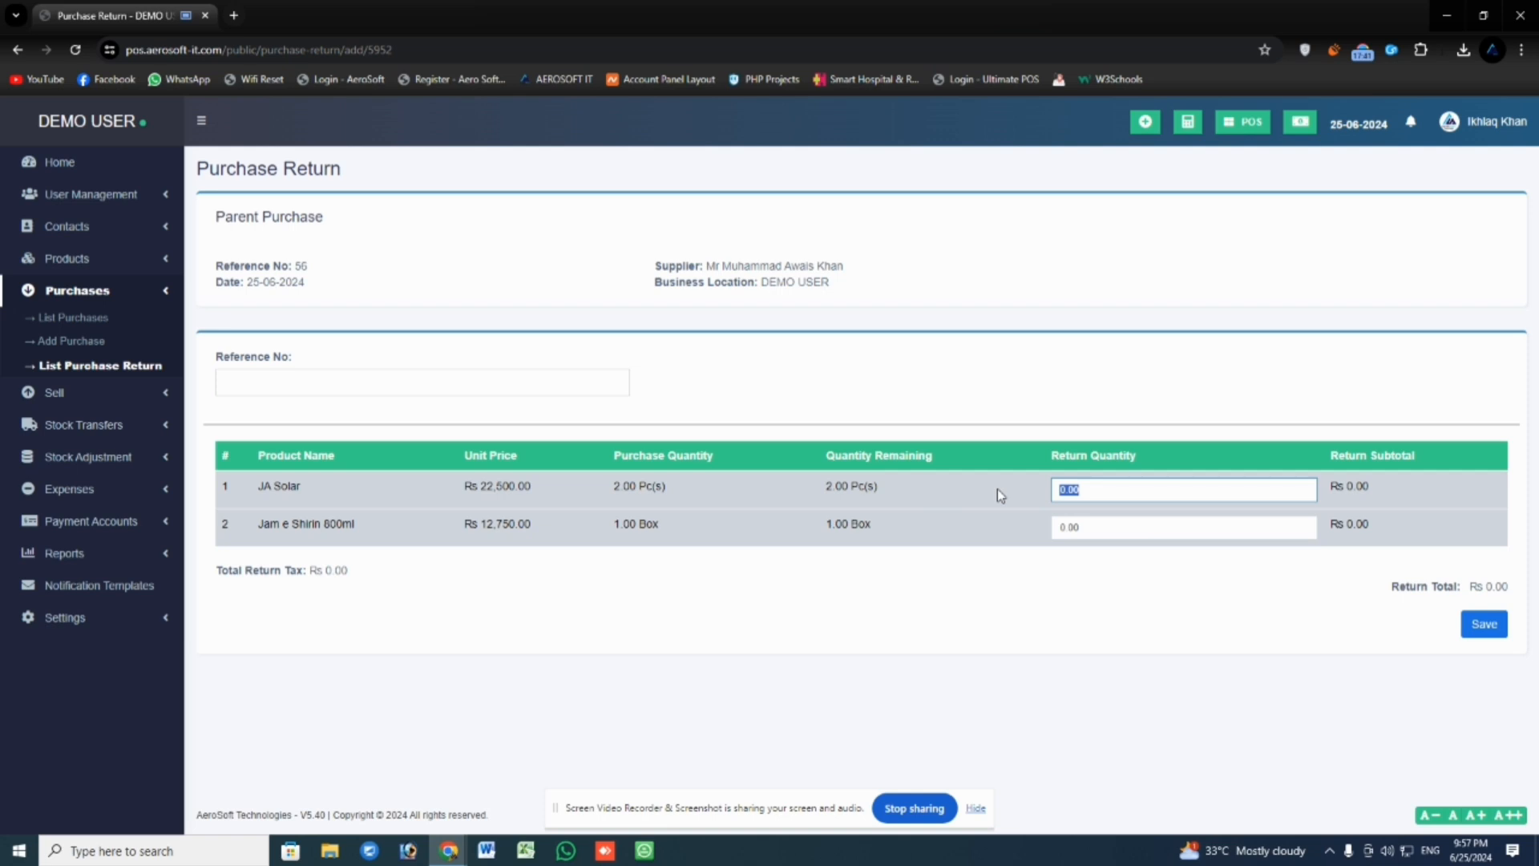
text(1)
click(1114, 627)
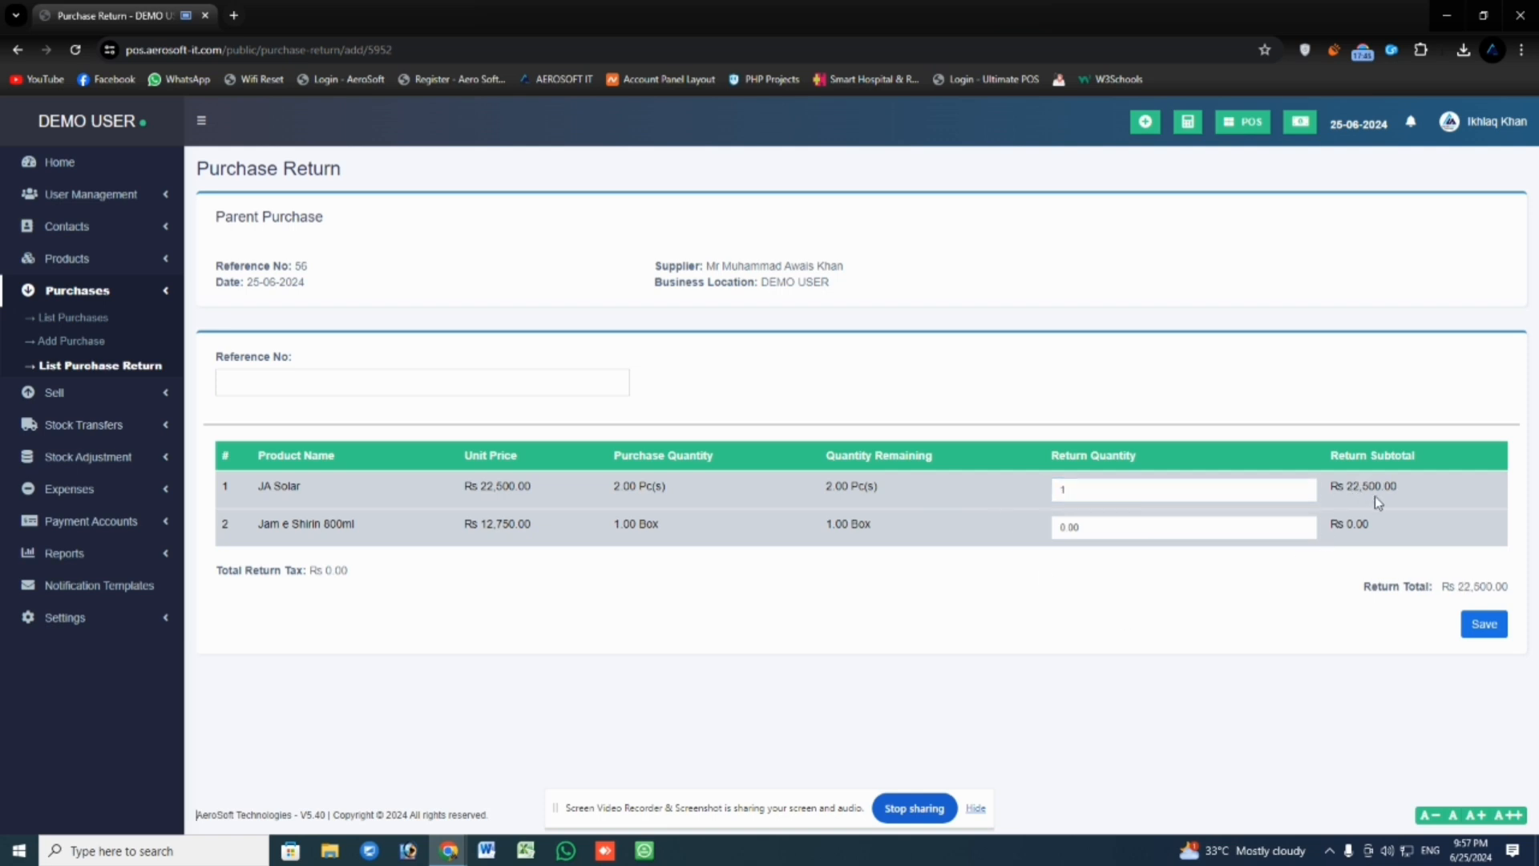
click(1479, 627)
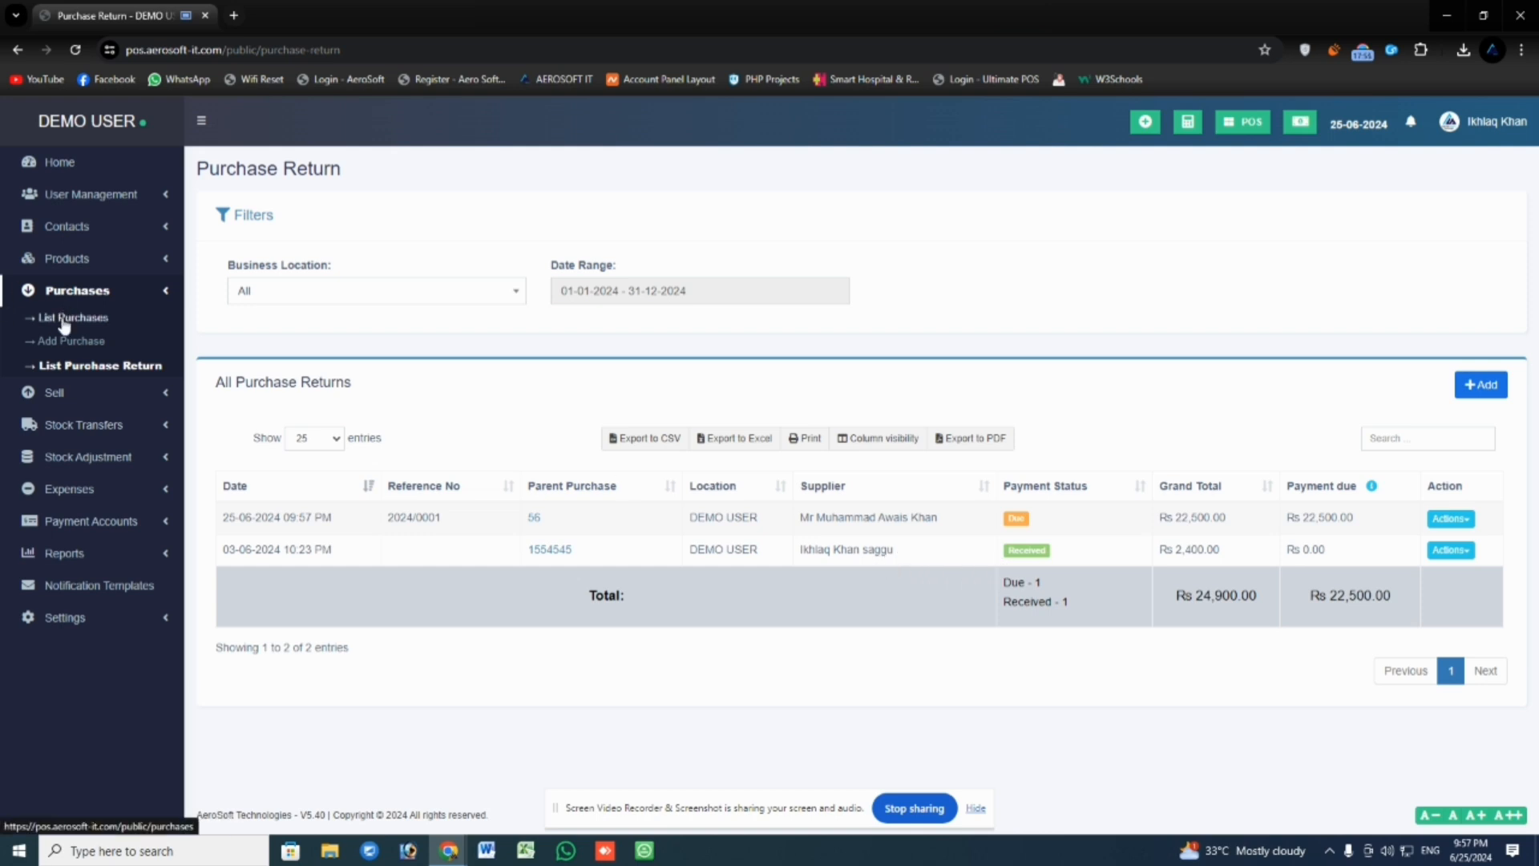
Review the new return in the purchase returns list and check its parent purchase in the purchases list
click(64, 366)
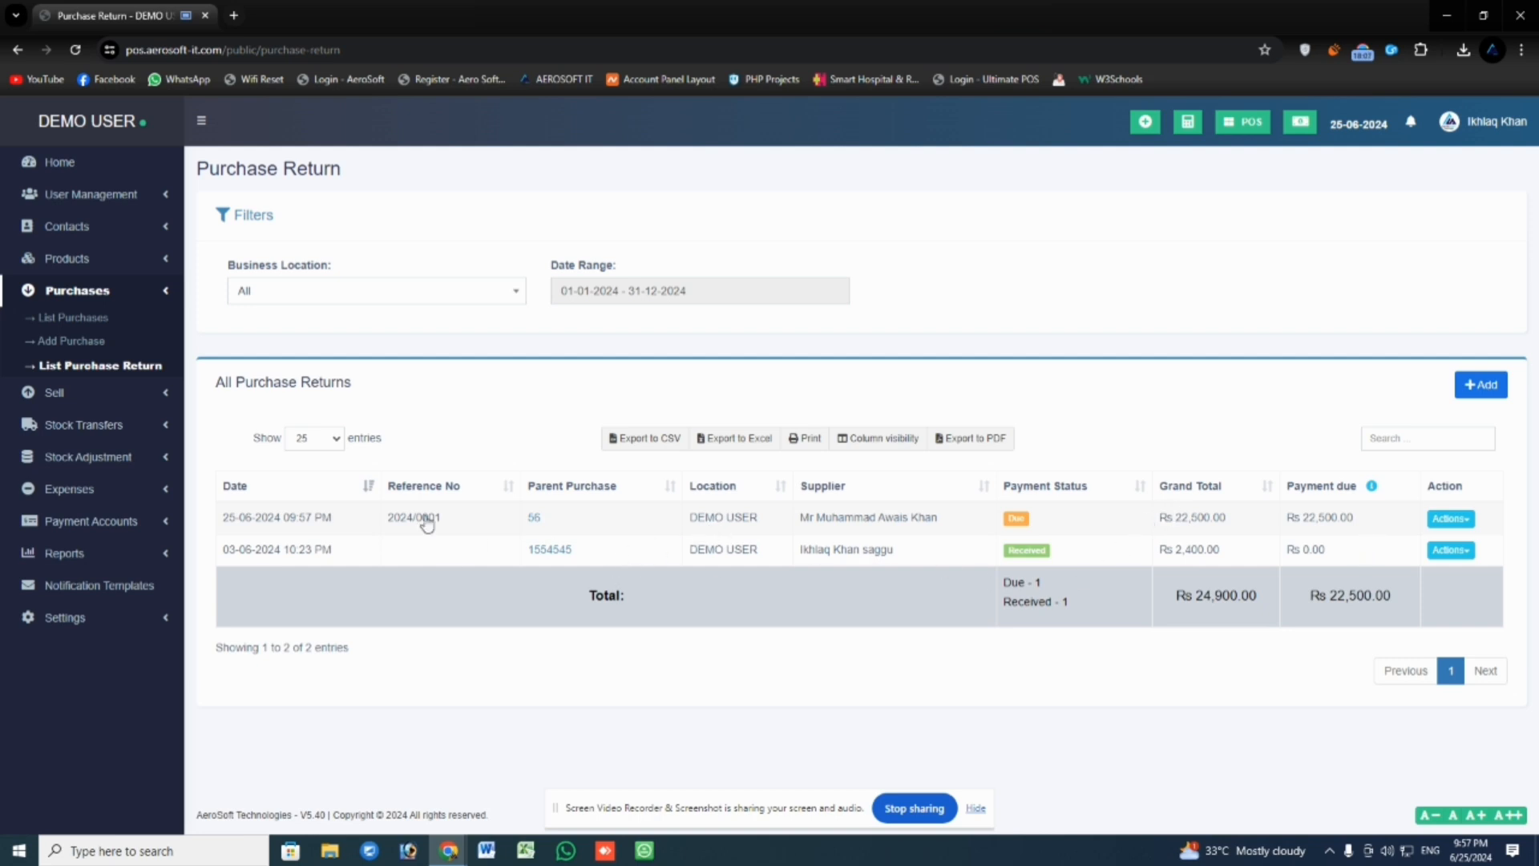
click(96, 320)
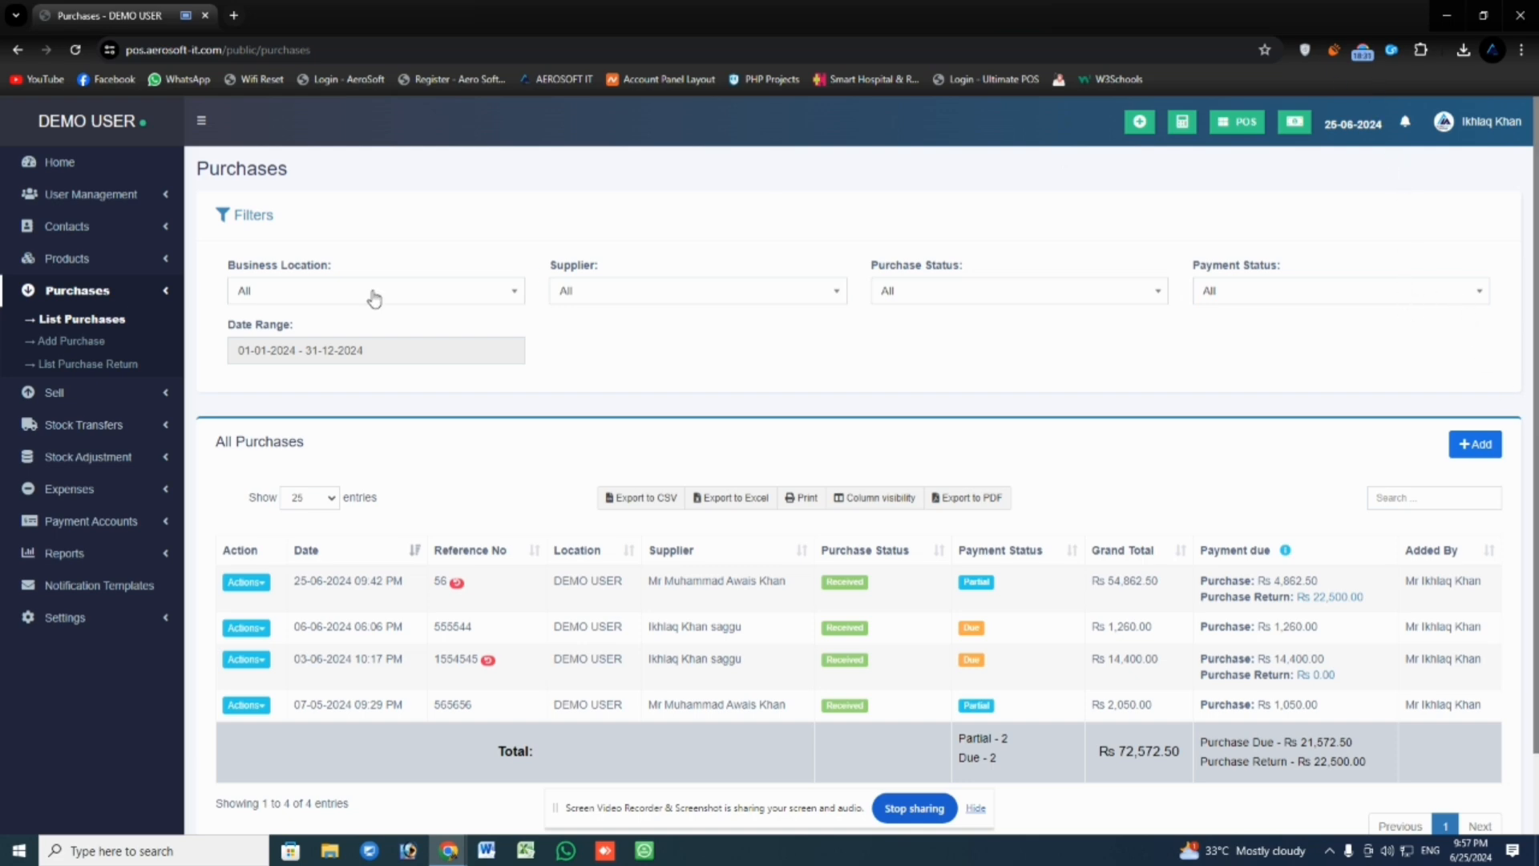
click(124, 301)
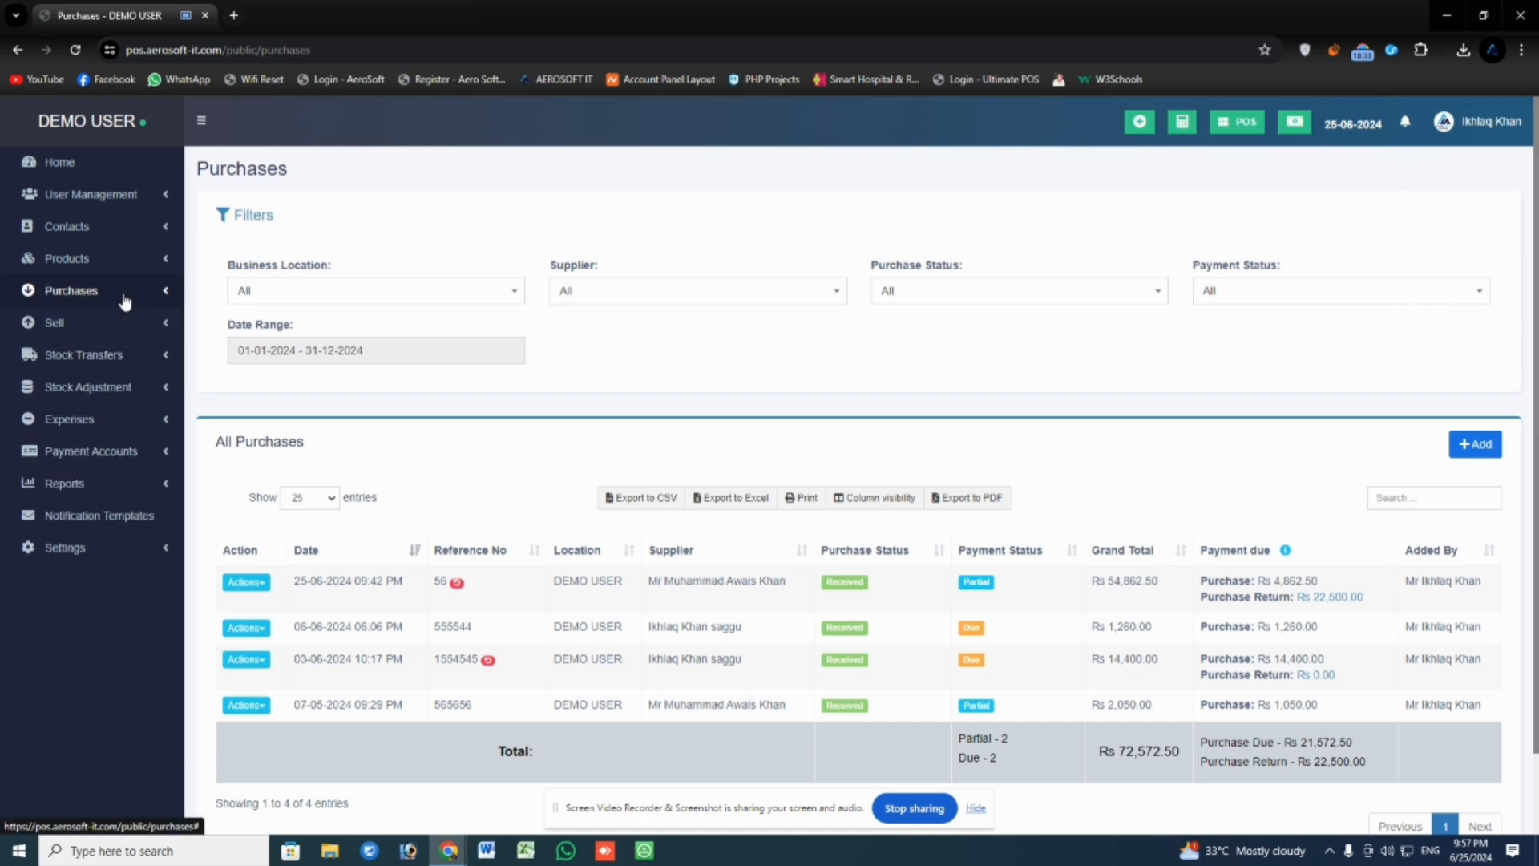